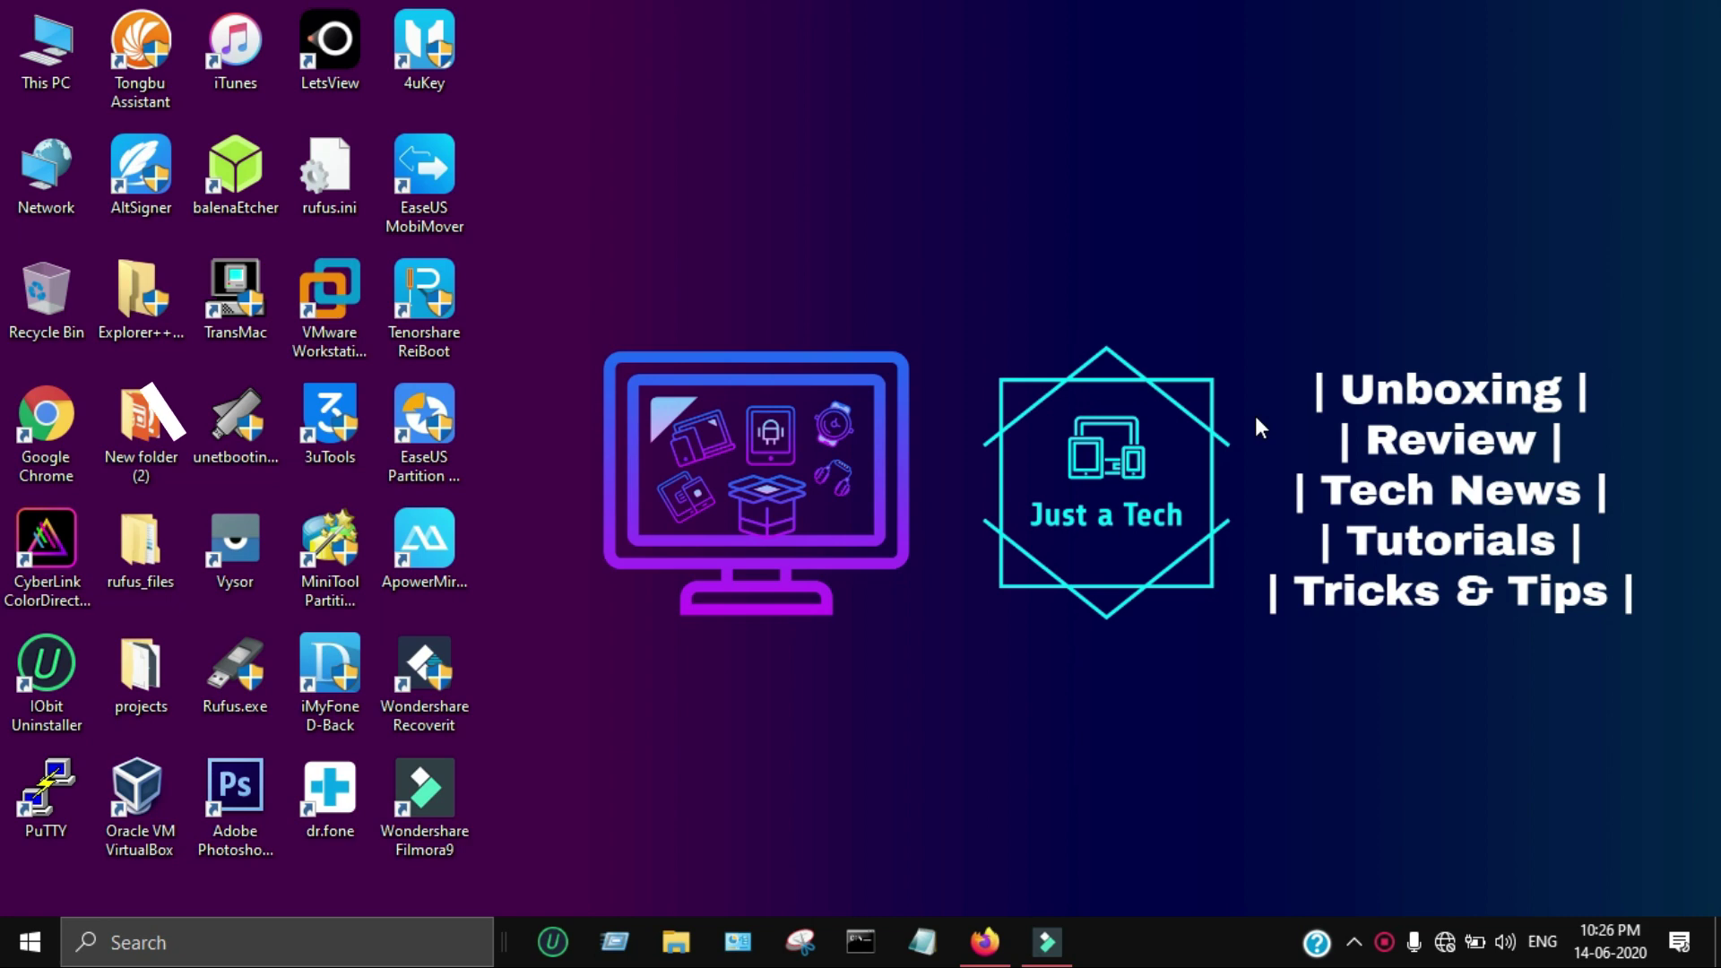
Restore the Firefox window showing the iMyFone AnyTo product page.
click(966, 947)
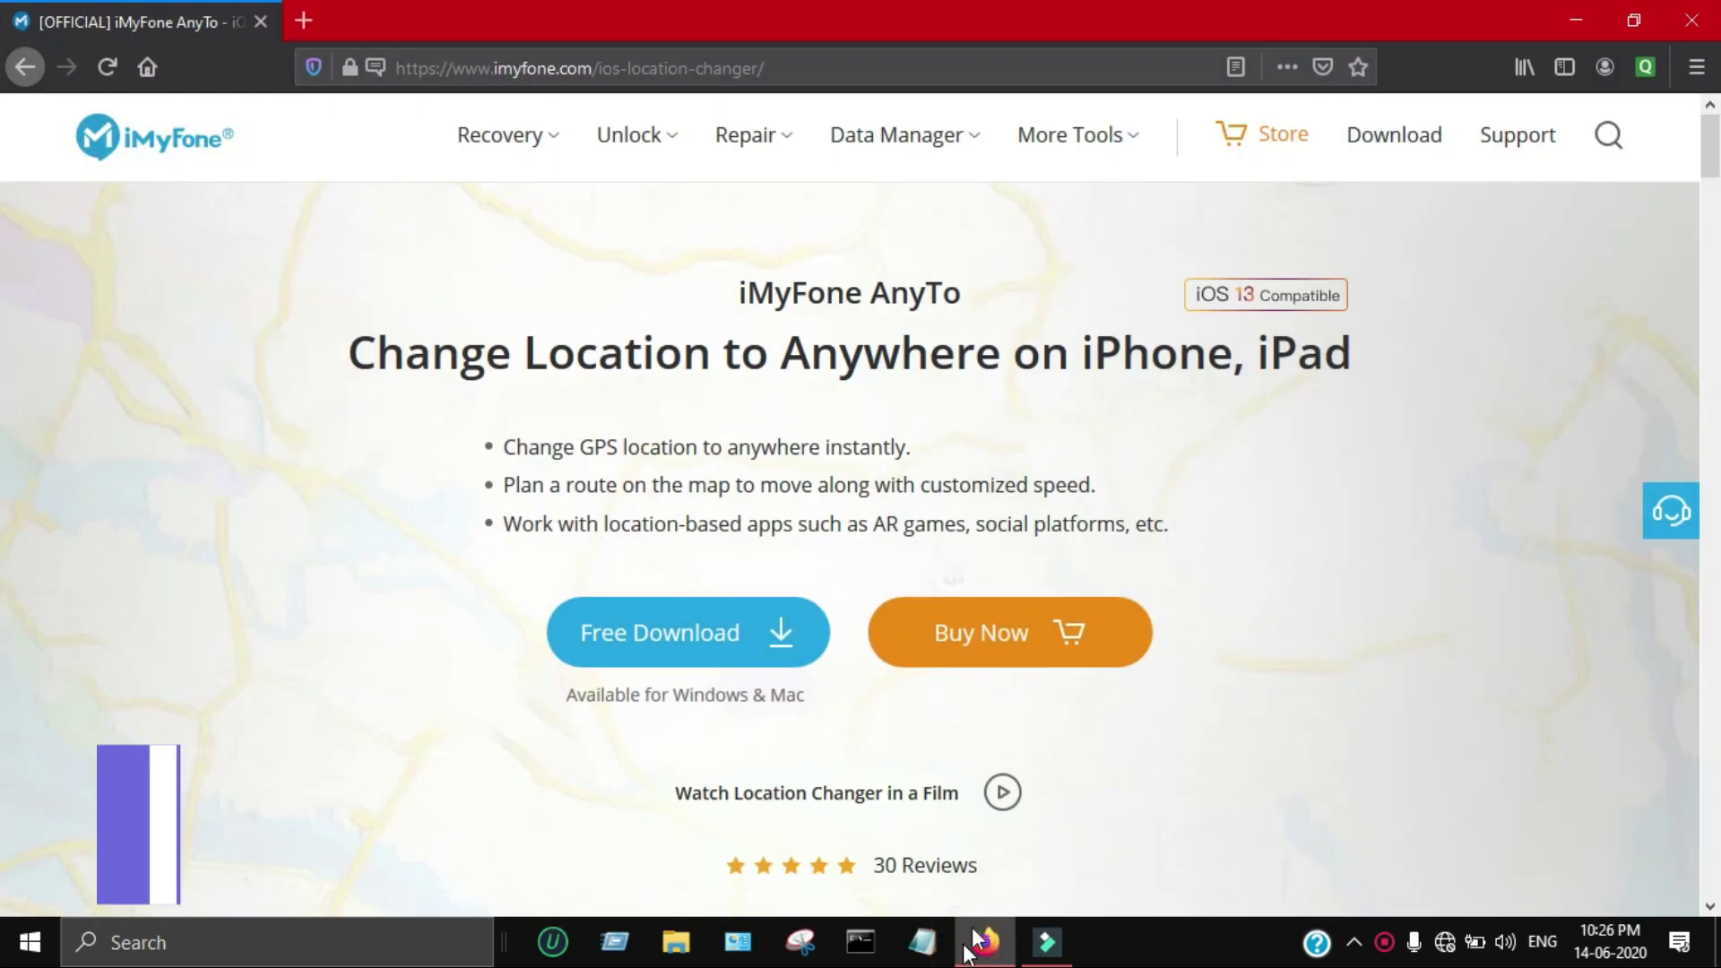
Highlight the AnyTo product name, the change-location headline and the first GPS feature line.
drag(728, 285, 986, 288)
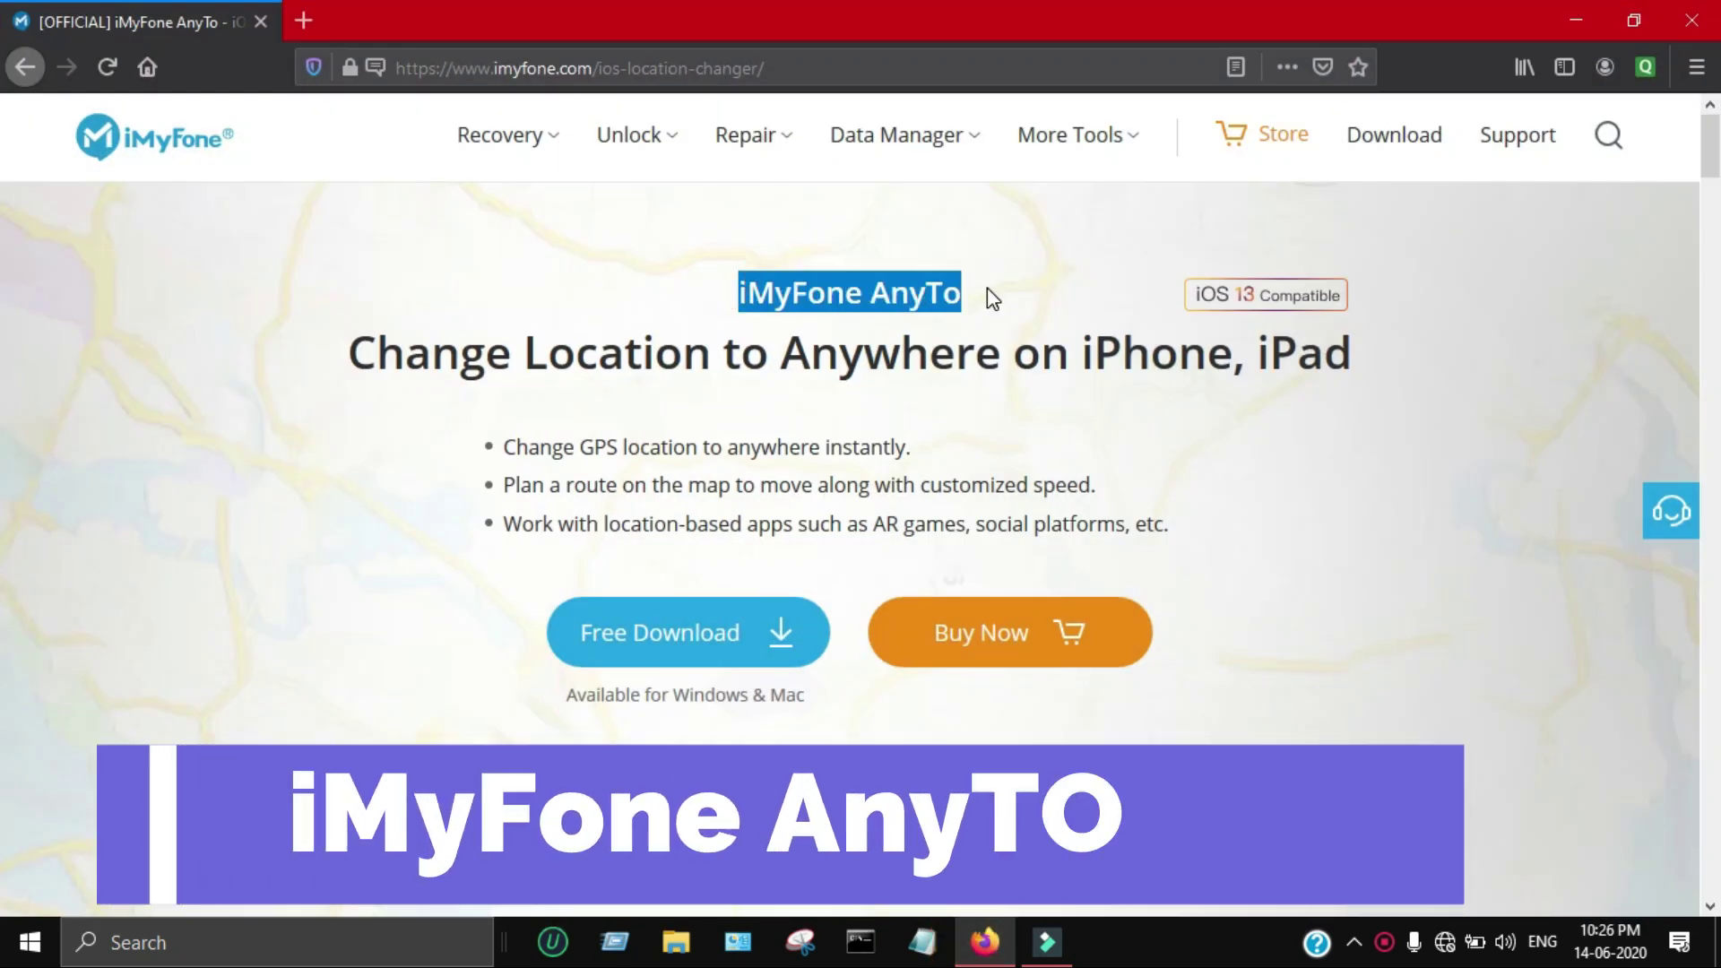
click(511, 322)
drag(298, 359, 1360, 351)
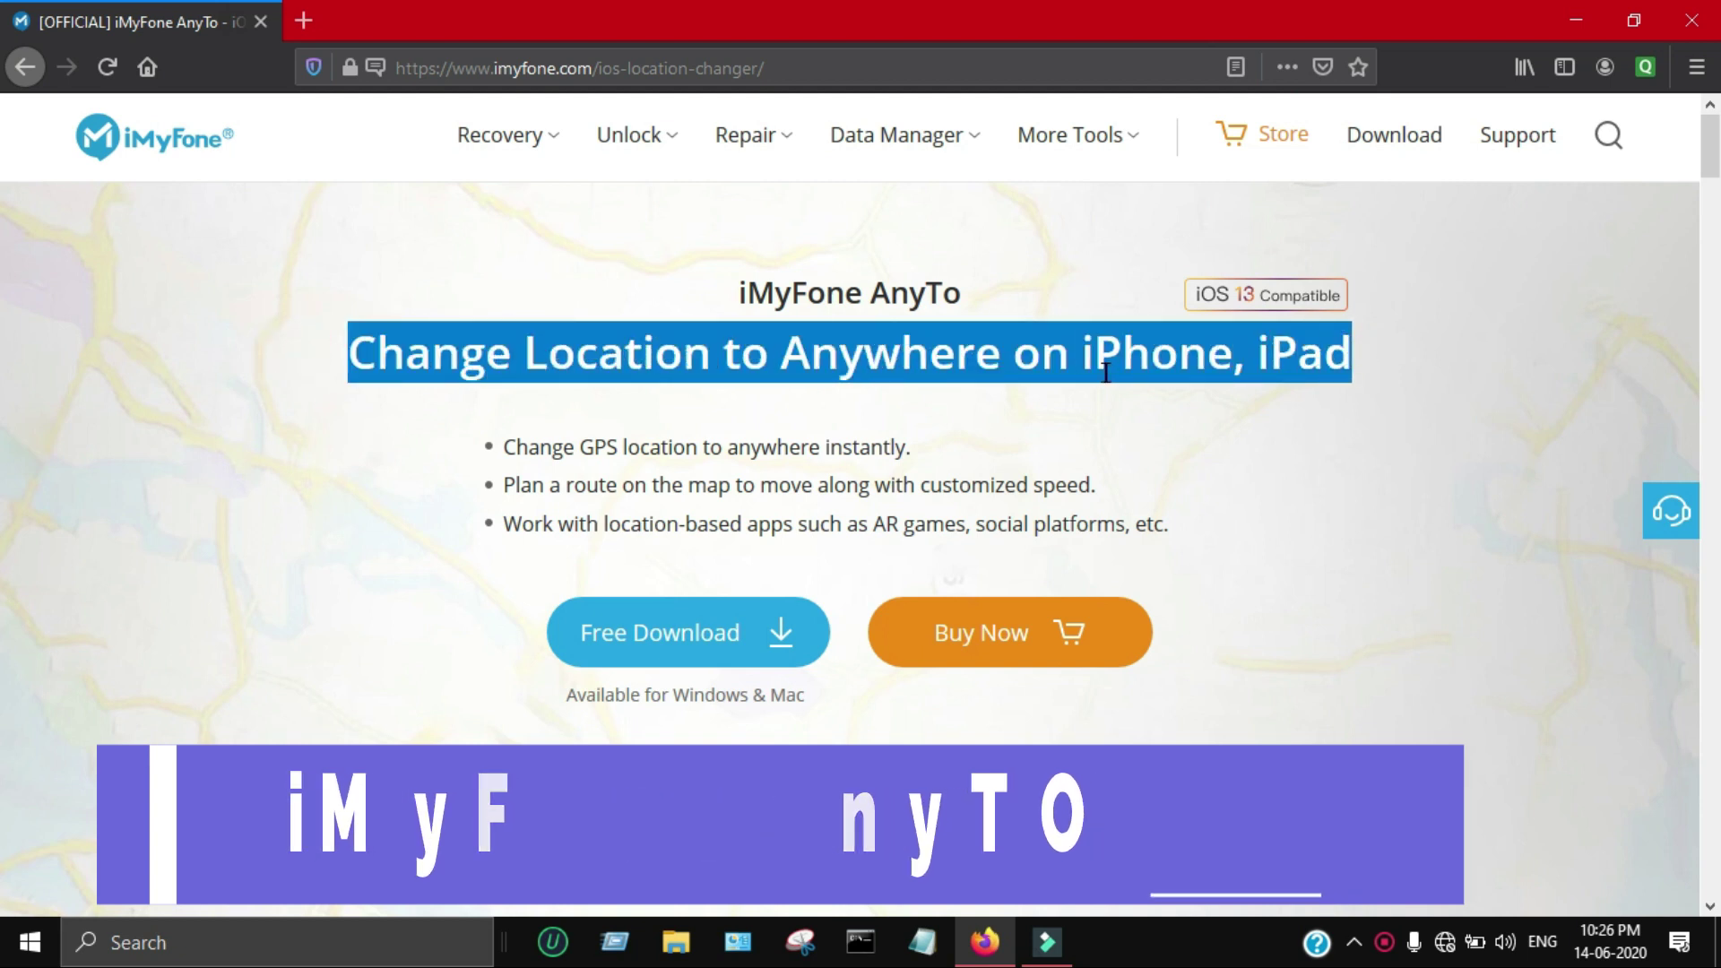
click(1443, 379)
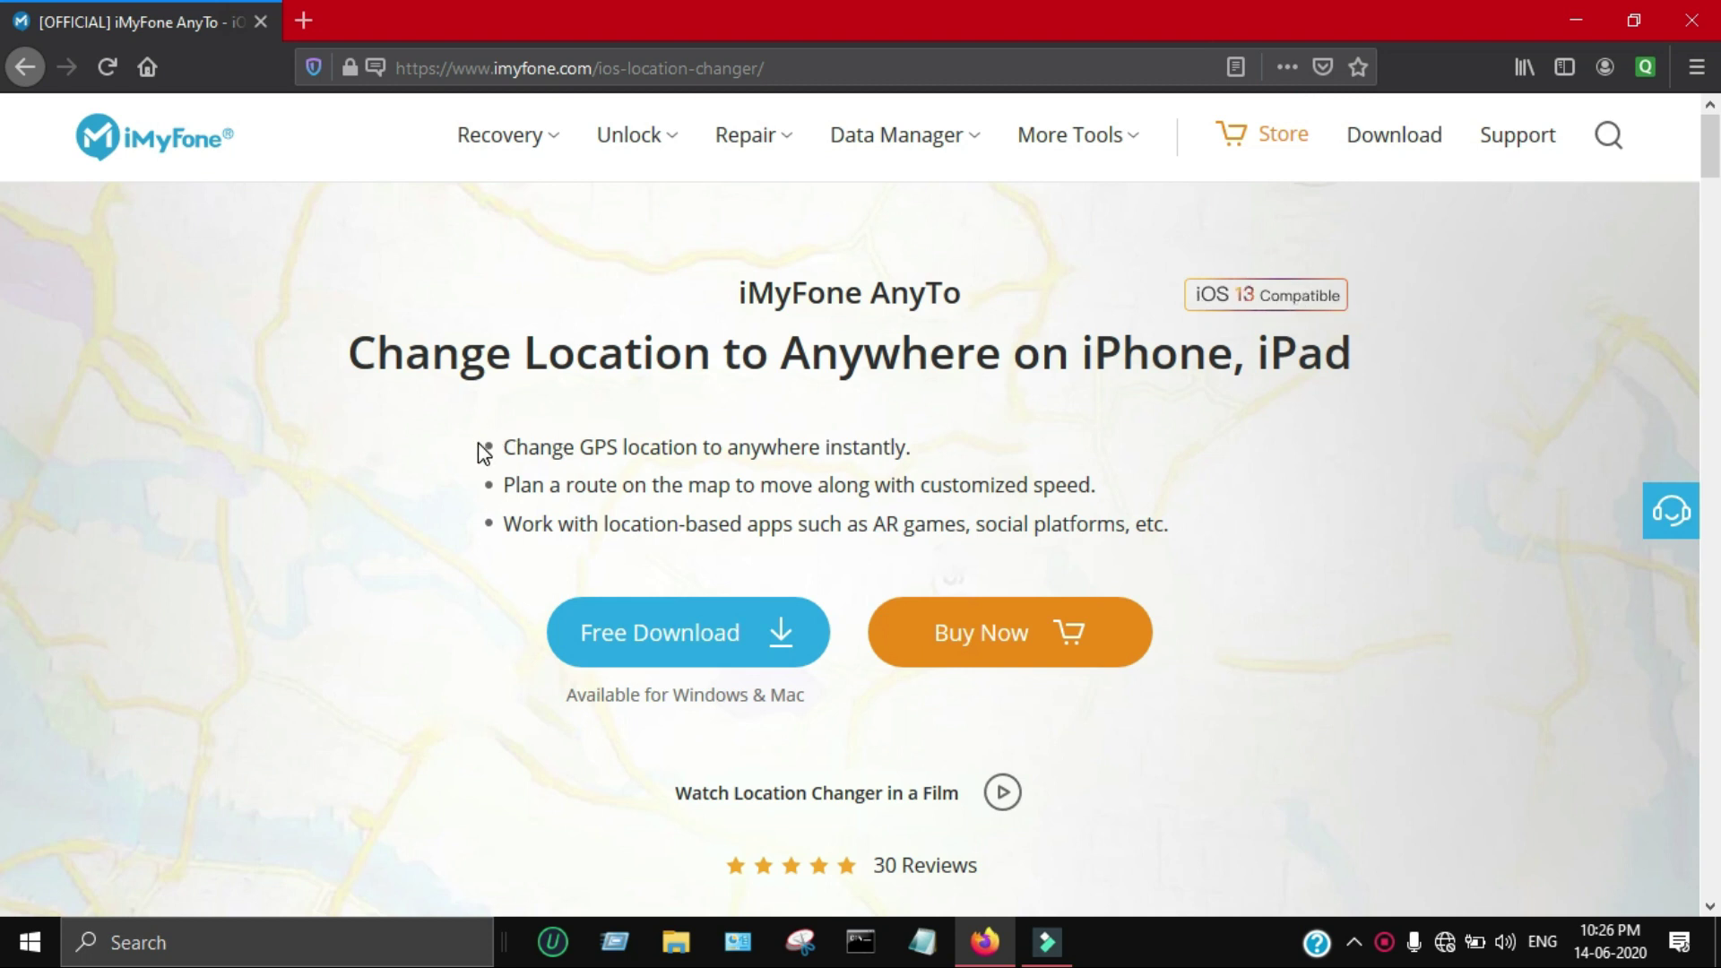
drag(499, 449, 923, 459)
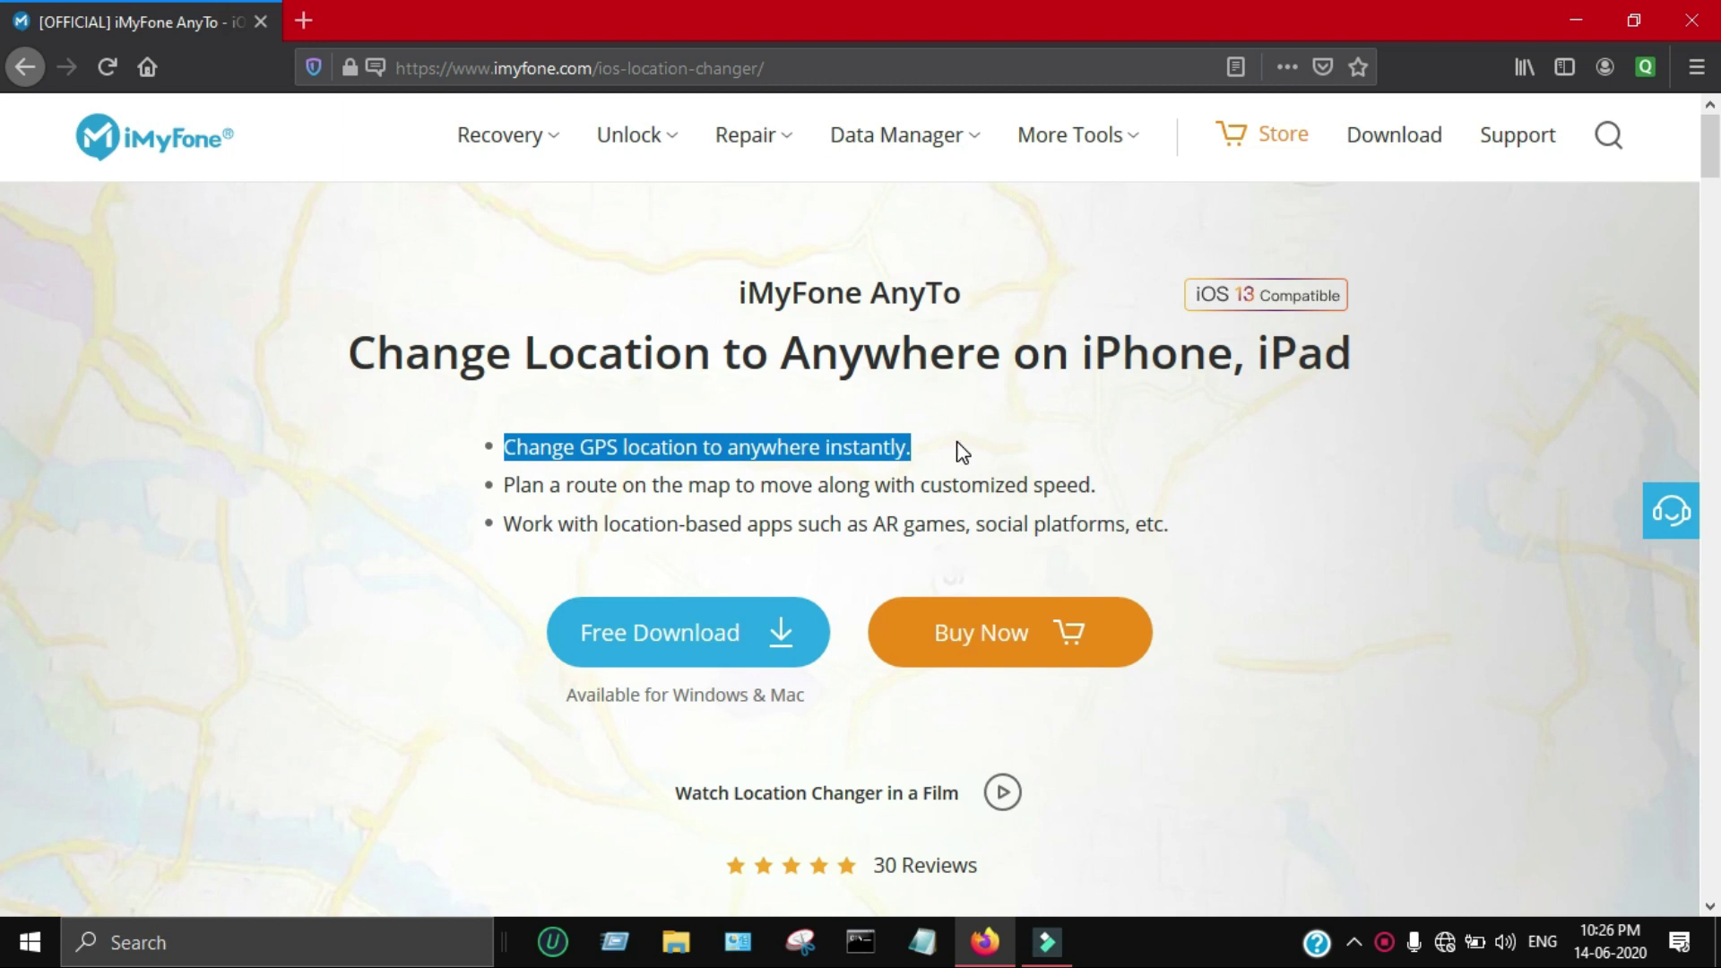
click(957, 442)
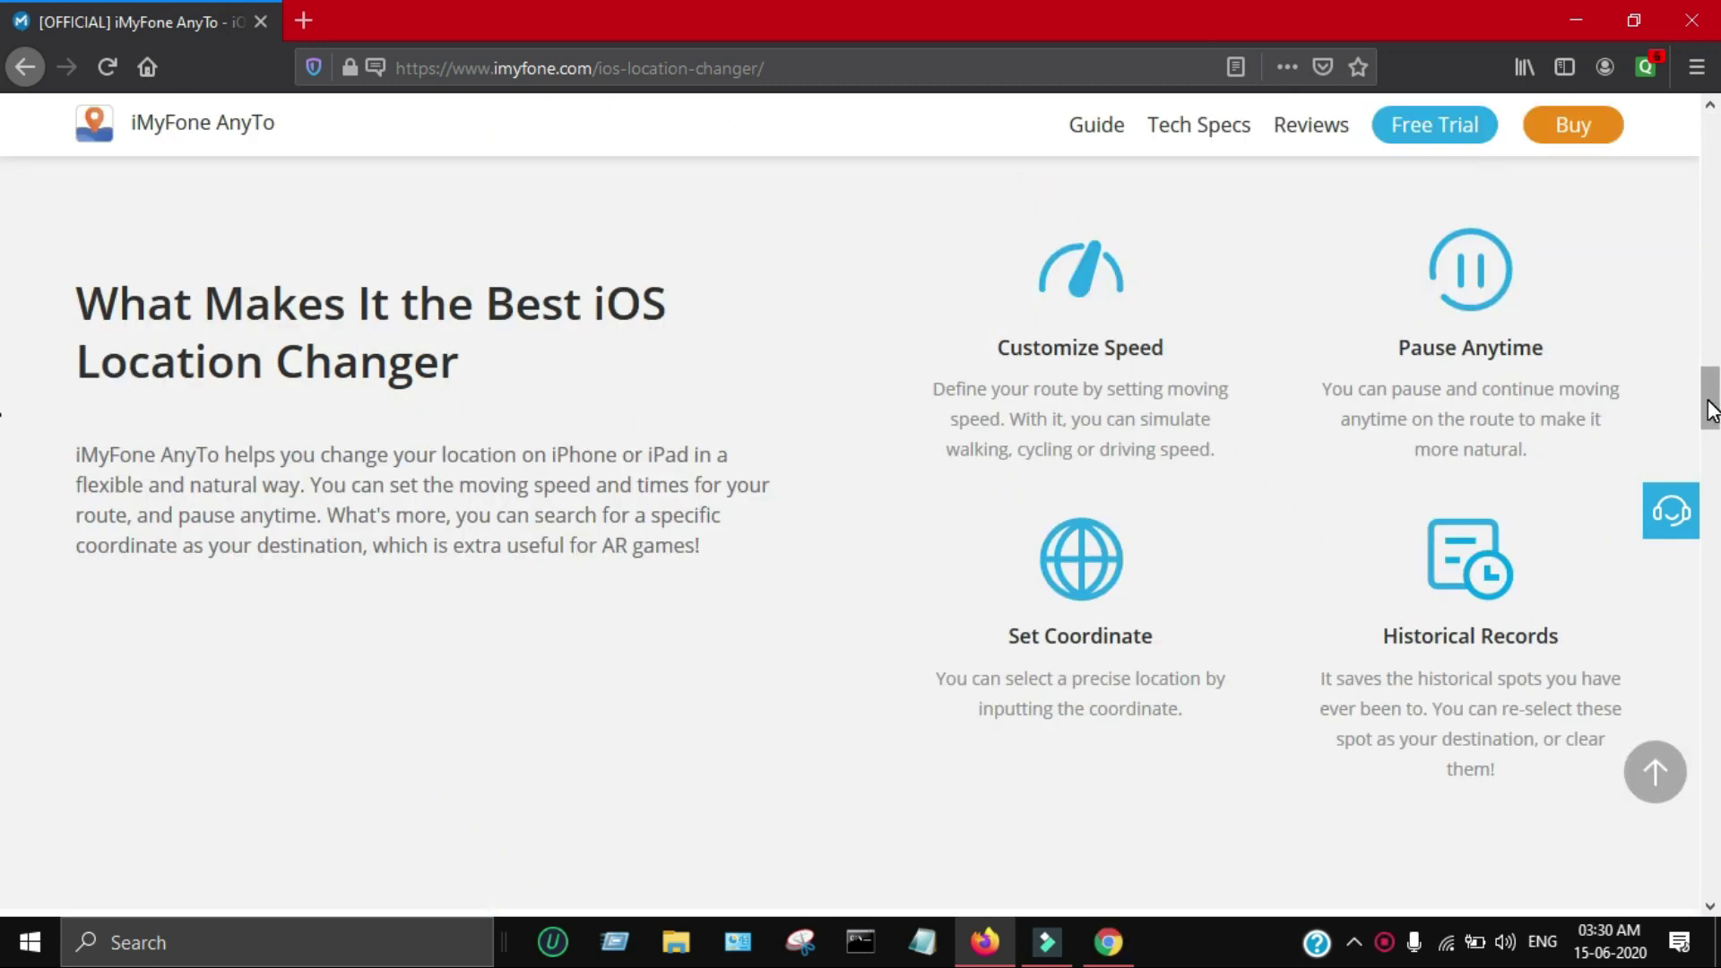
Scroll down to the demo slideshow and advance it to the next slide.
drag(1713, 413, 1715, 497)
scroll(4, 502, down, 1)
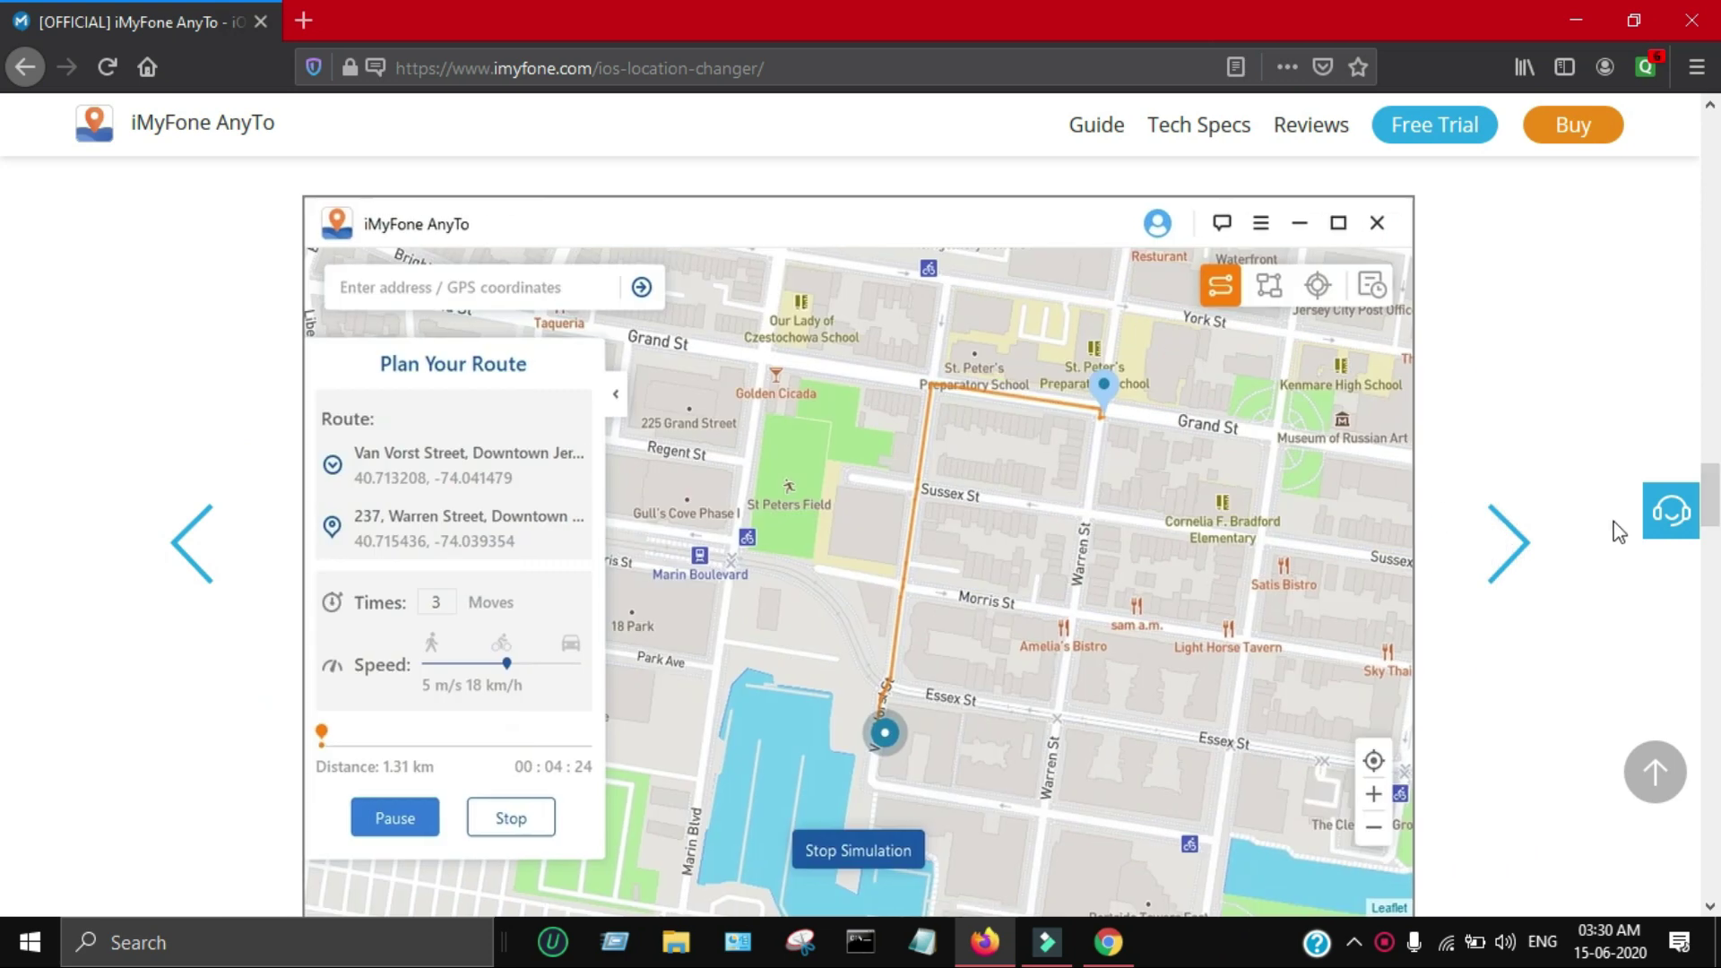
click(1526, 552)
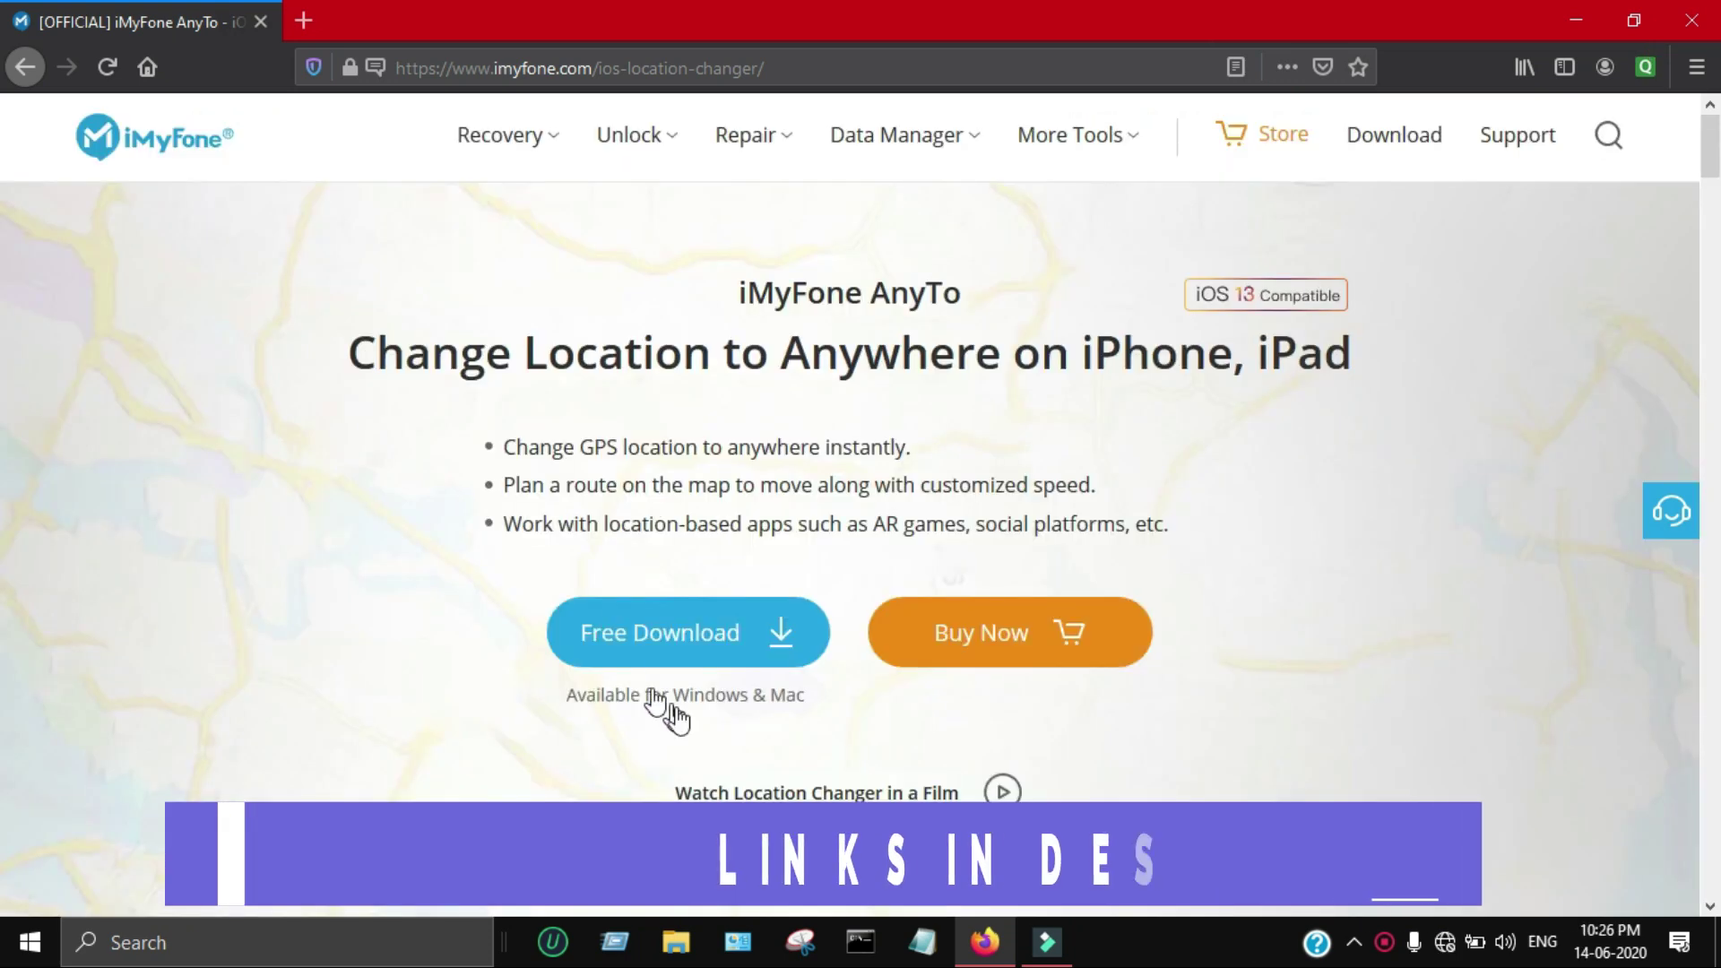
mouse_move(674, 654)
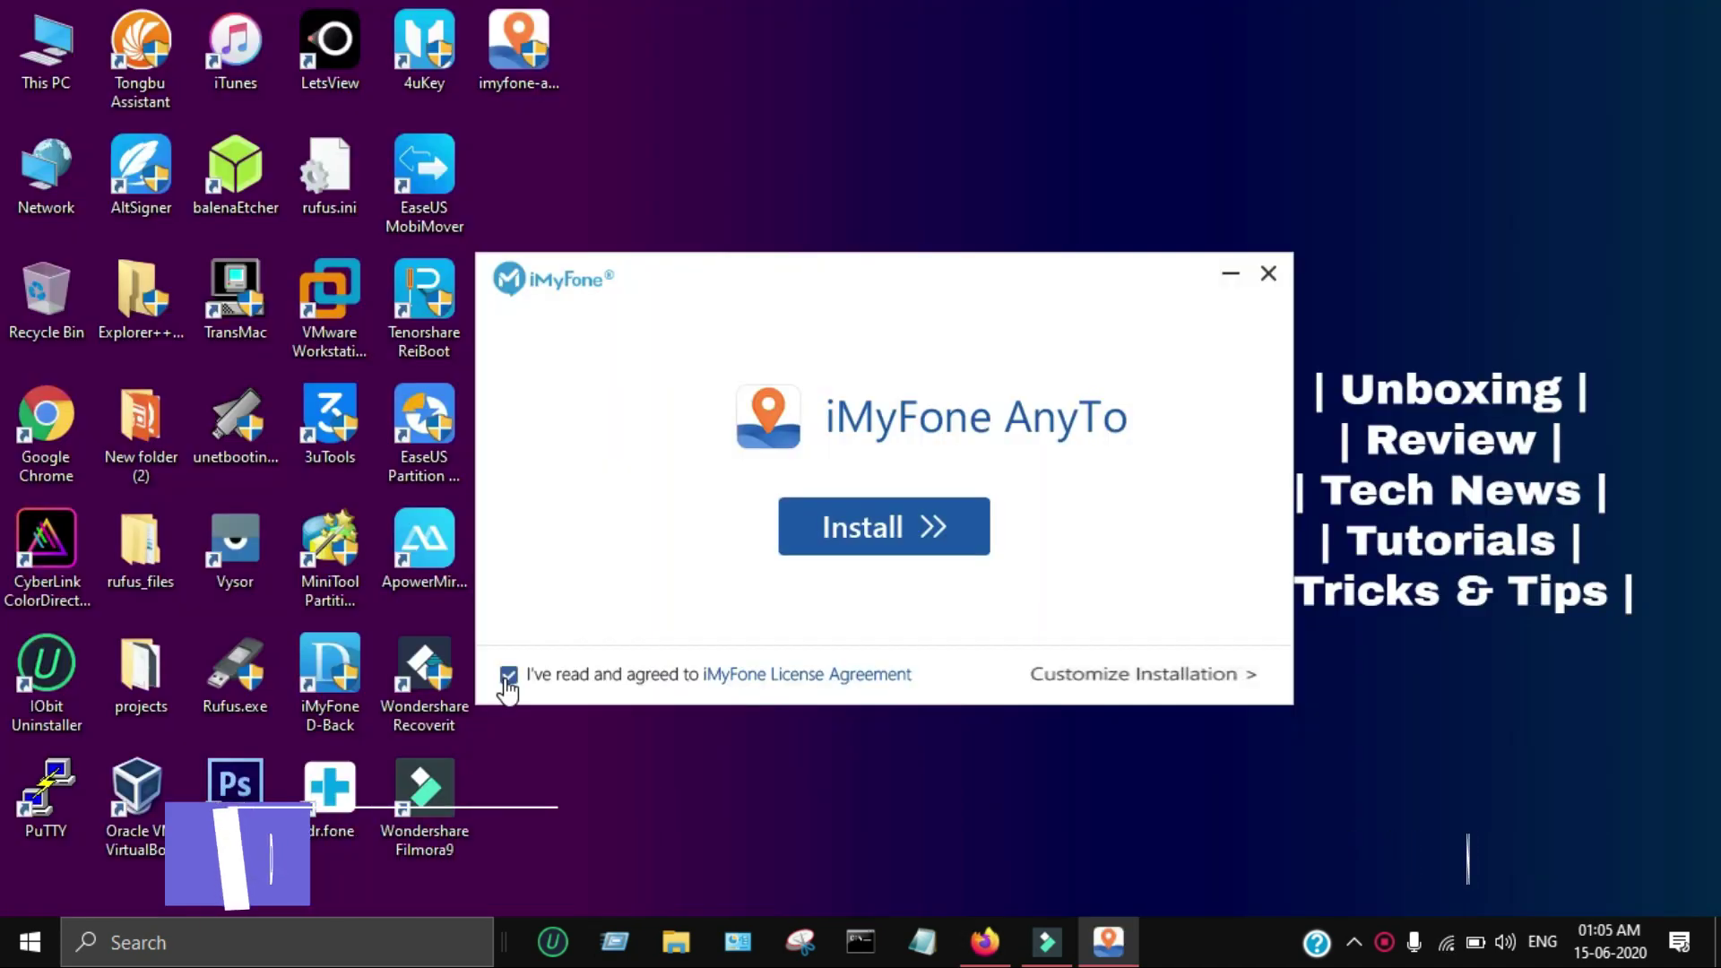
Run the AnyTo installation, then launch the app with Start Now once it finishes.
click(905, 529)
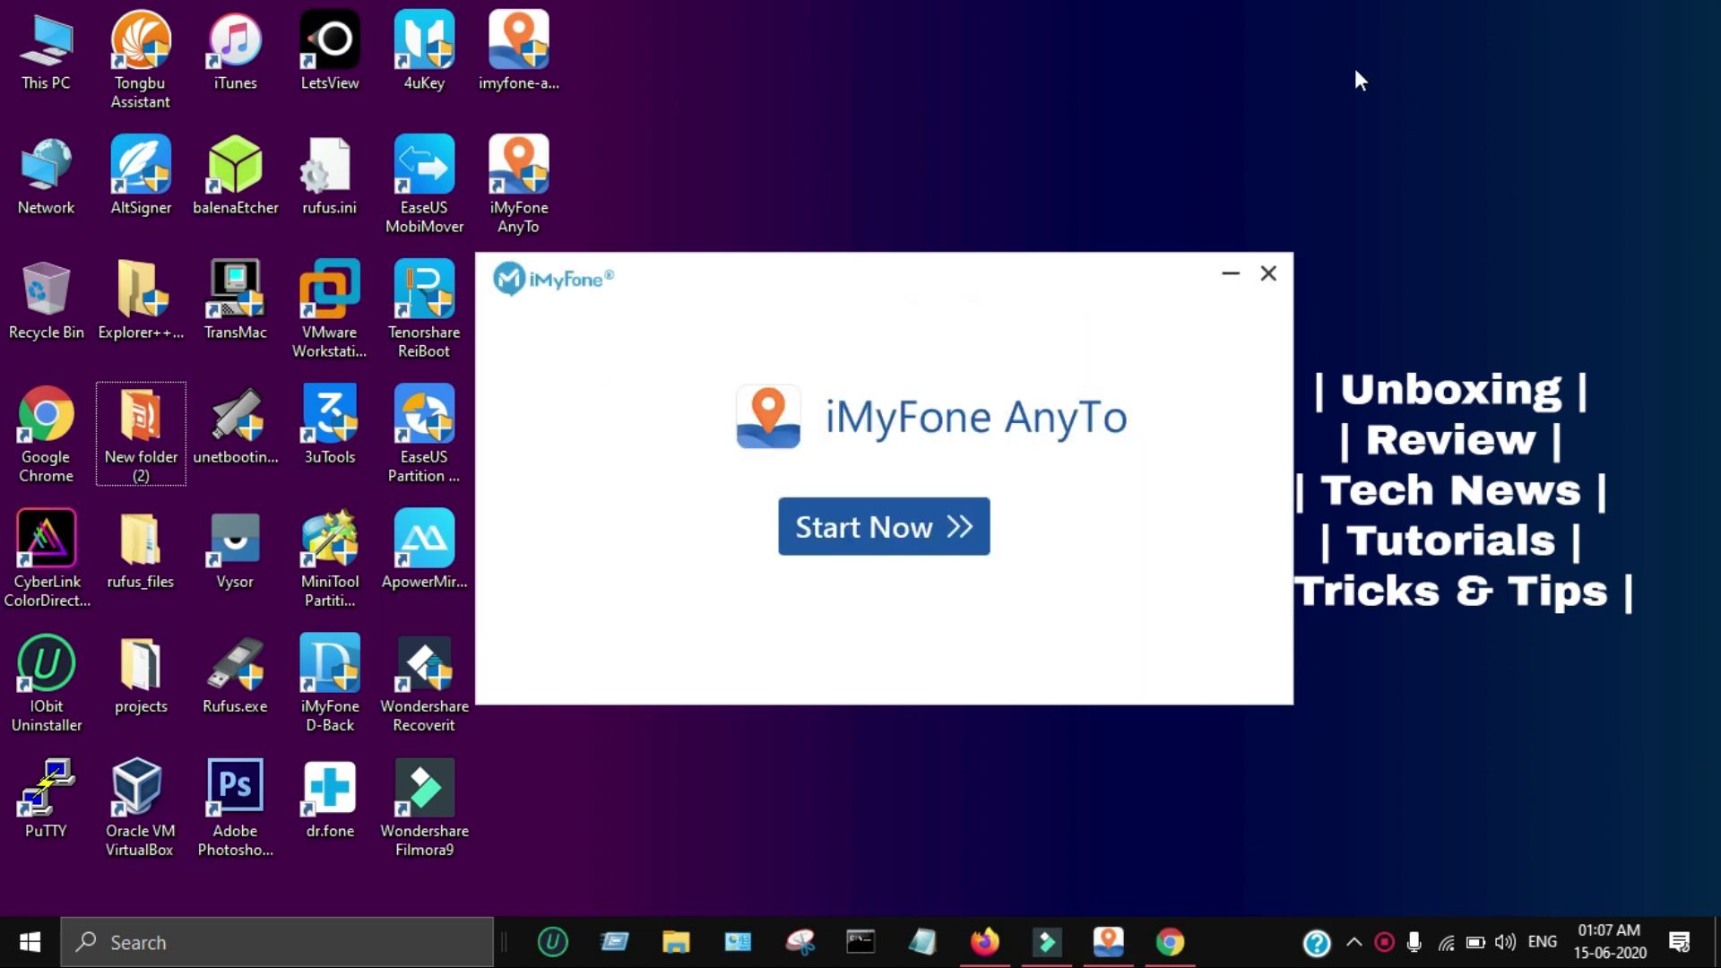
click(819, 548)
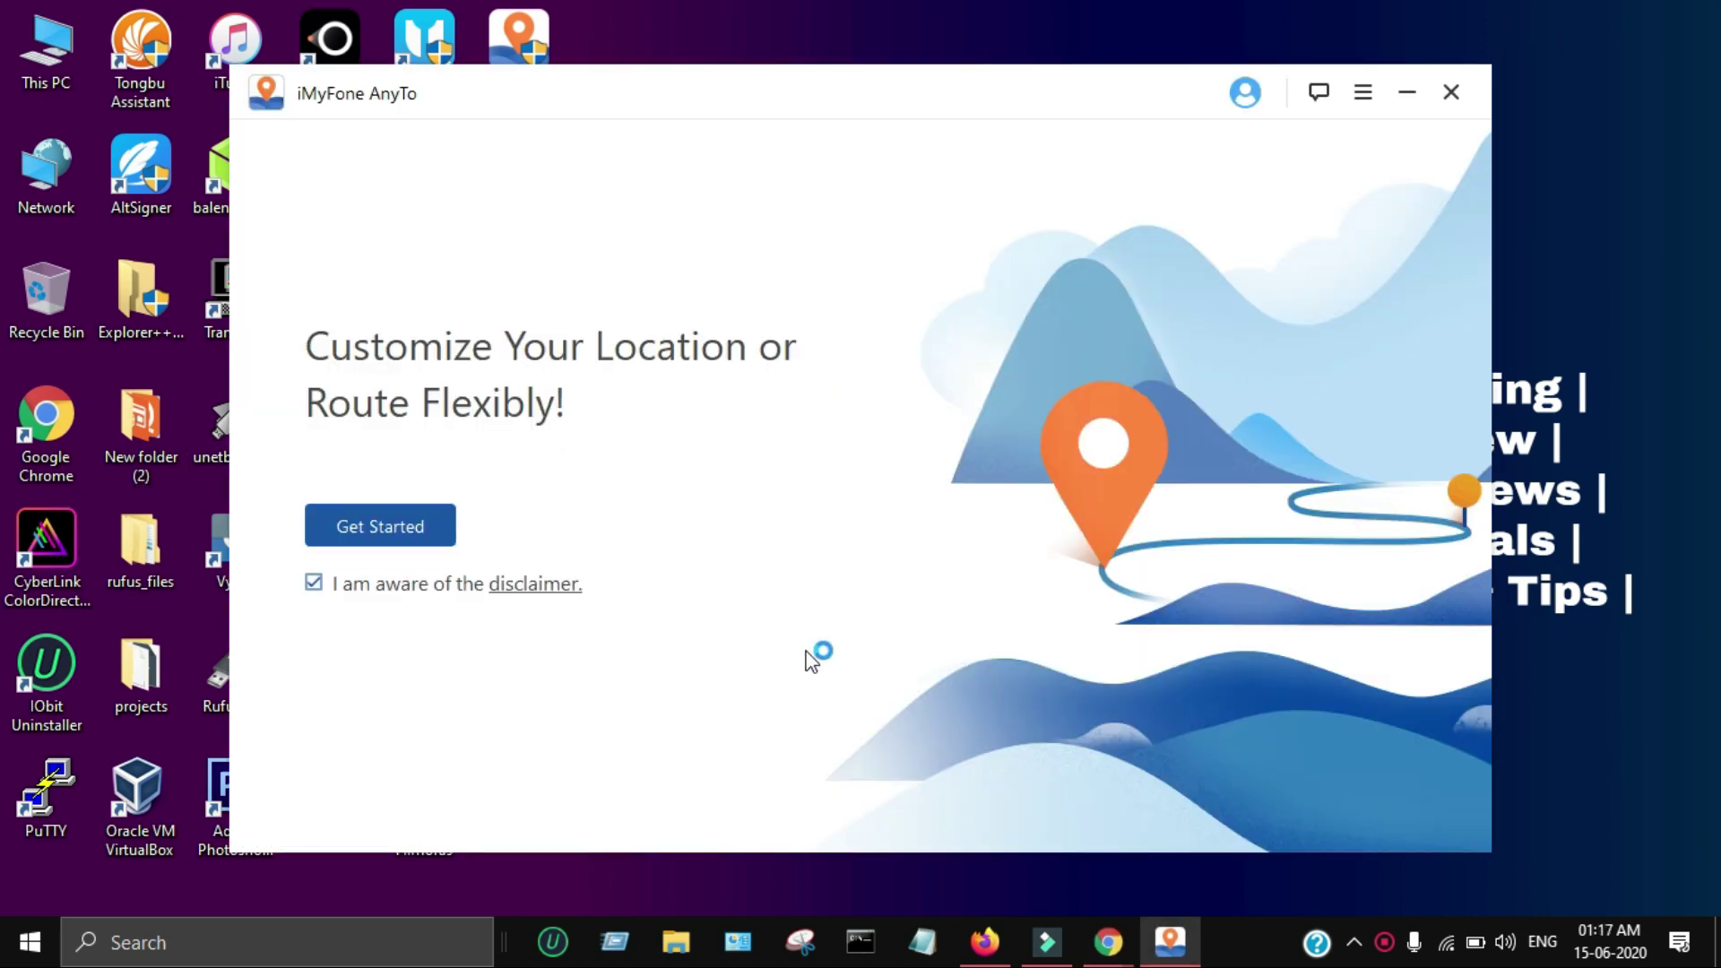
Get past the AnyTo welcome screen to the device connection page.
click(345, 535)
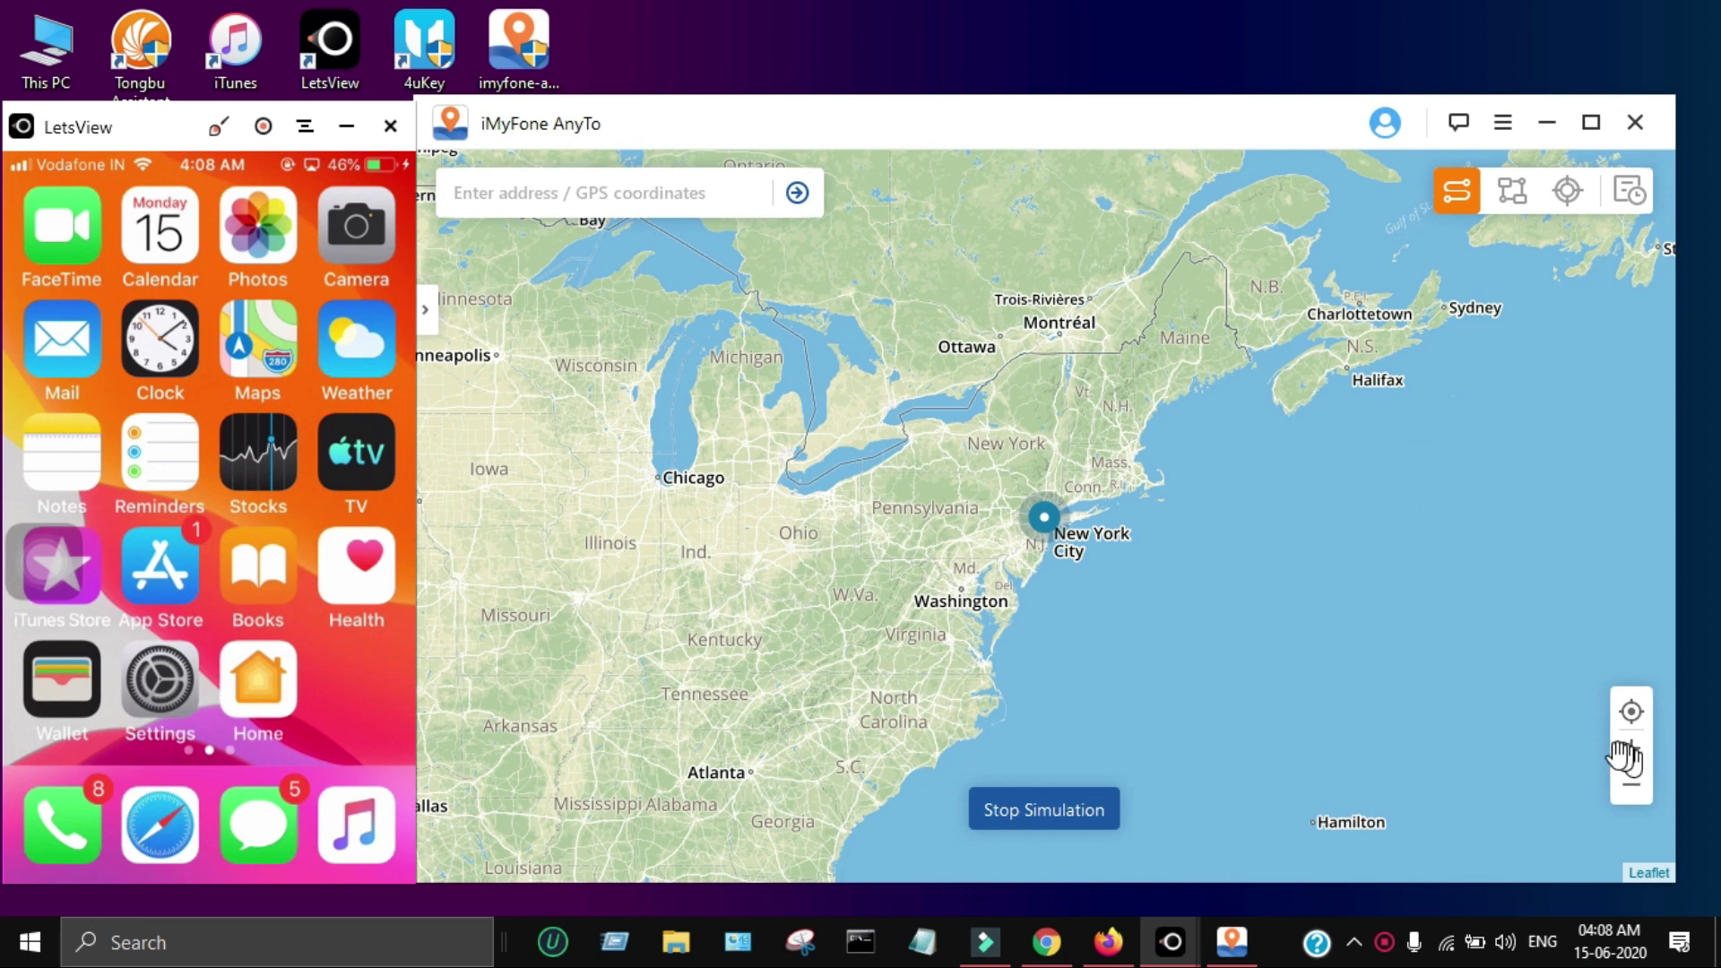
Bring AnyTo to the front and change from Two-spot Mode to Teleport Mode.
click(1636, 708)
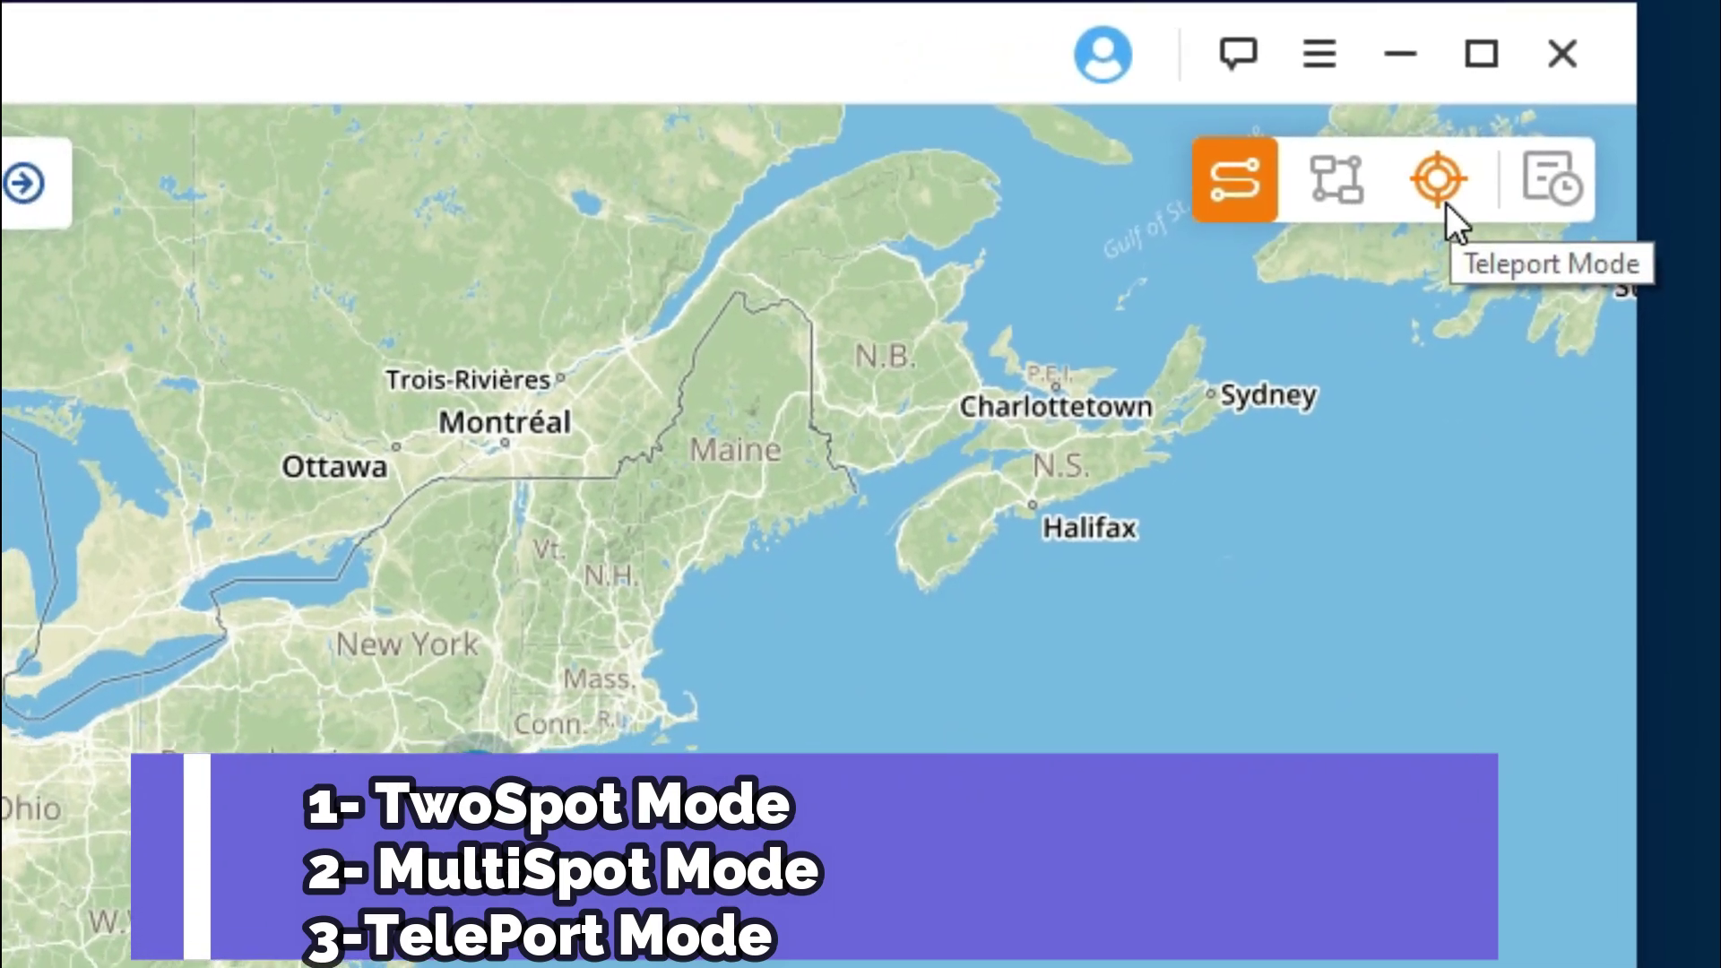
click(1431, 193)
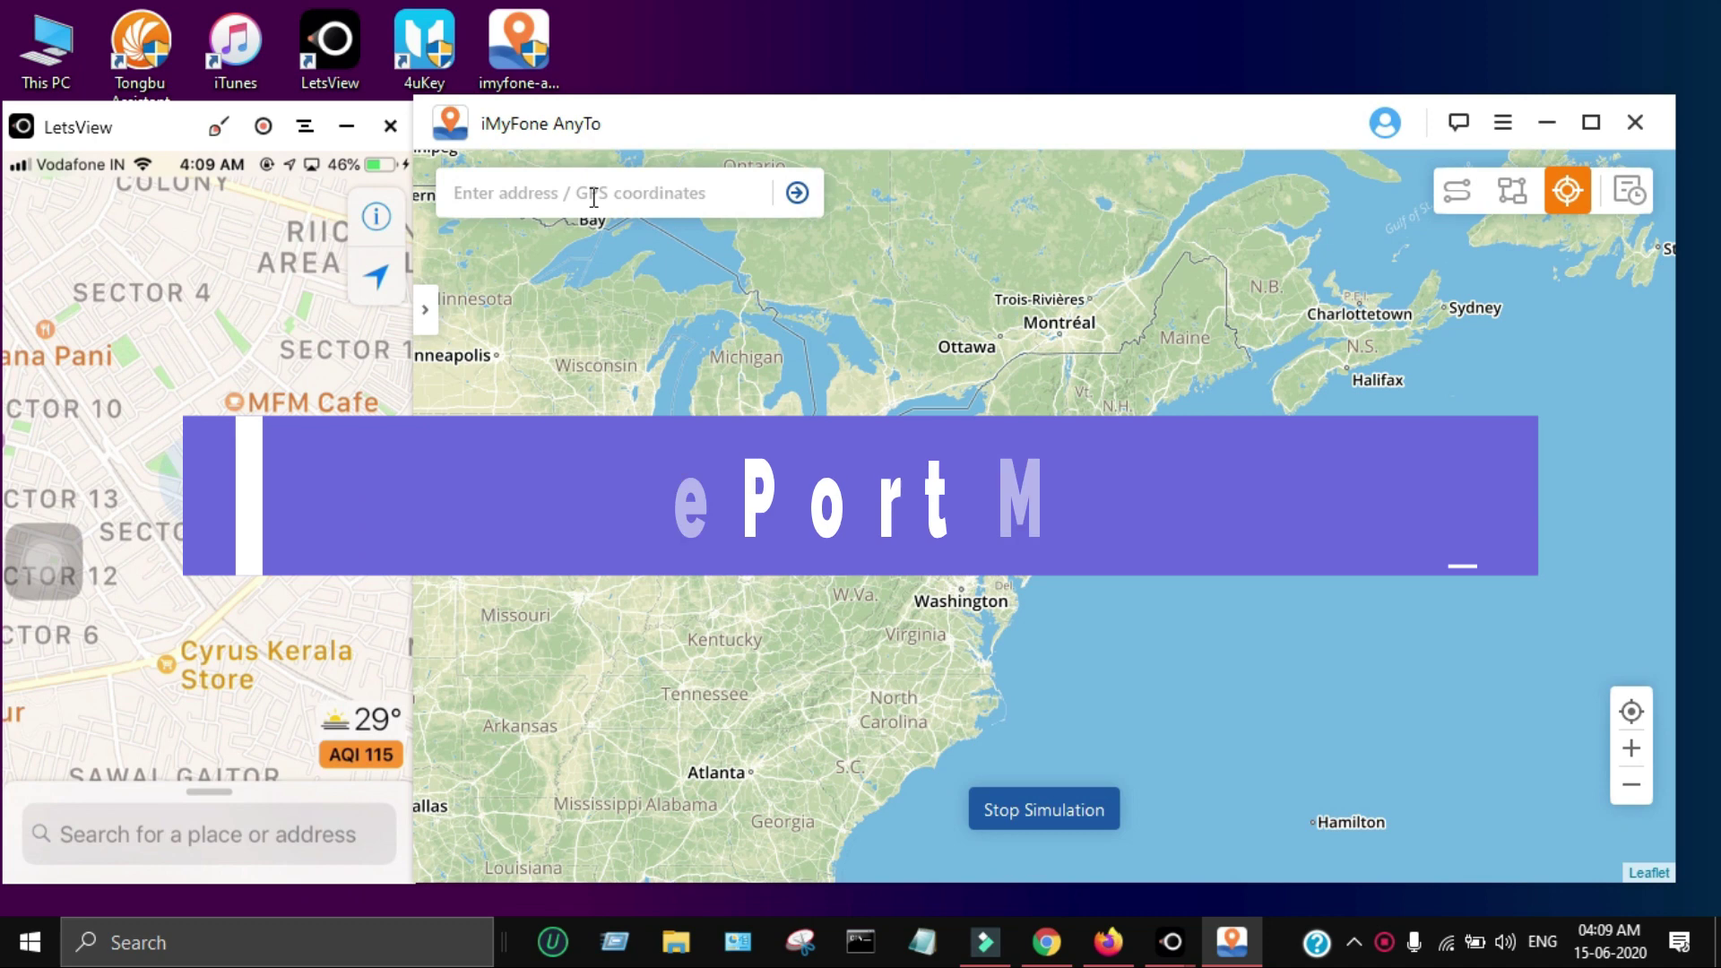
Search 'london', pick London, Greater London, and confirm the Move despite the warning.
text(lon)
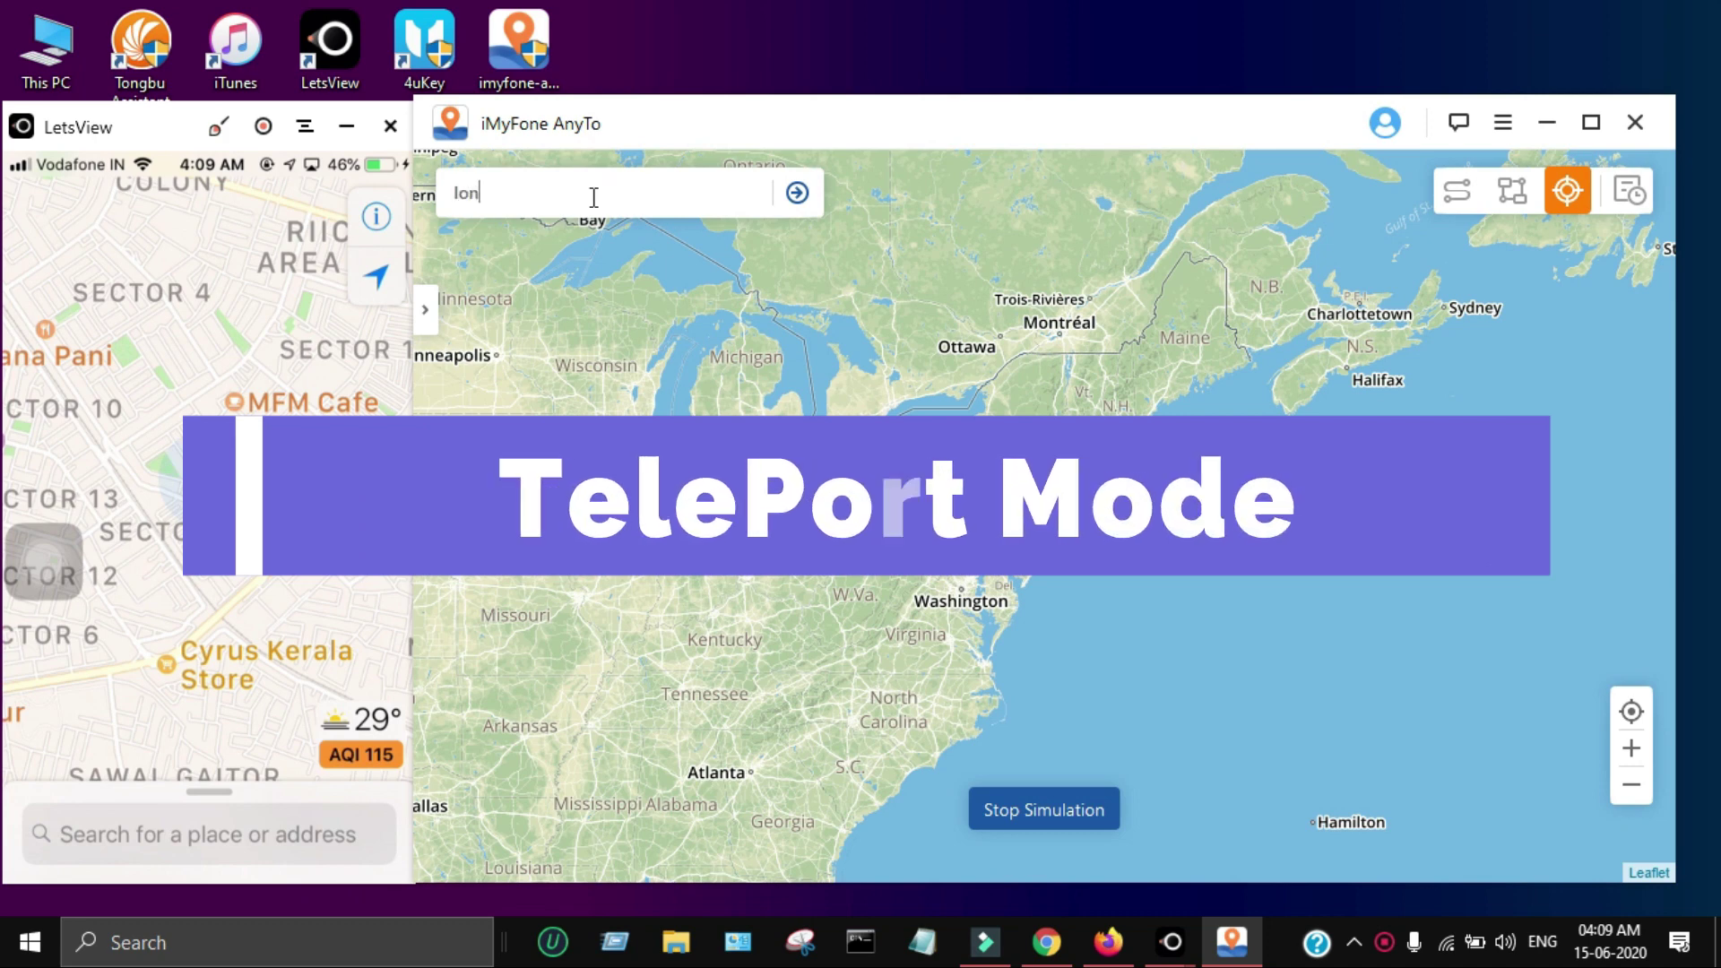
text(don)
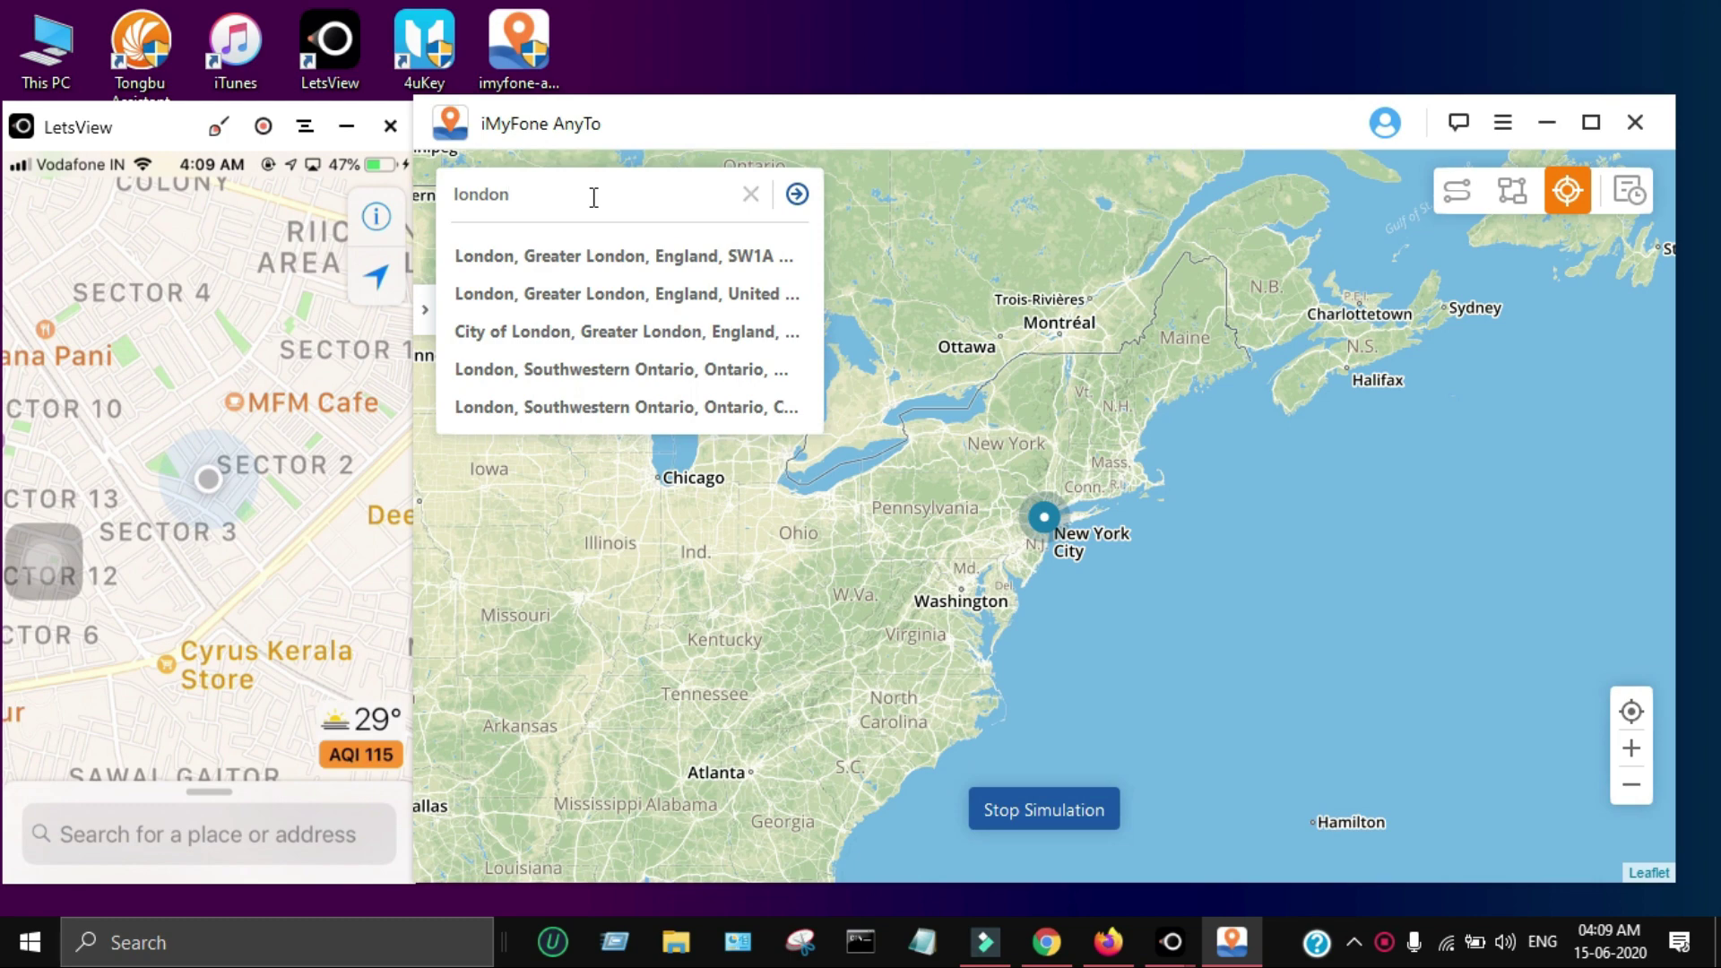
click(630, 255)
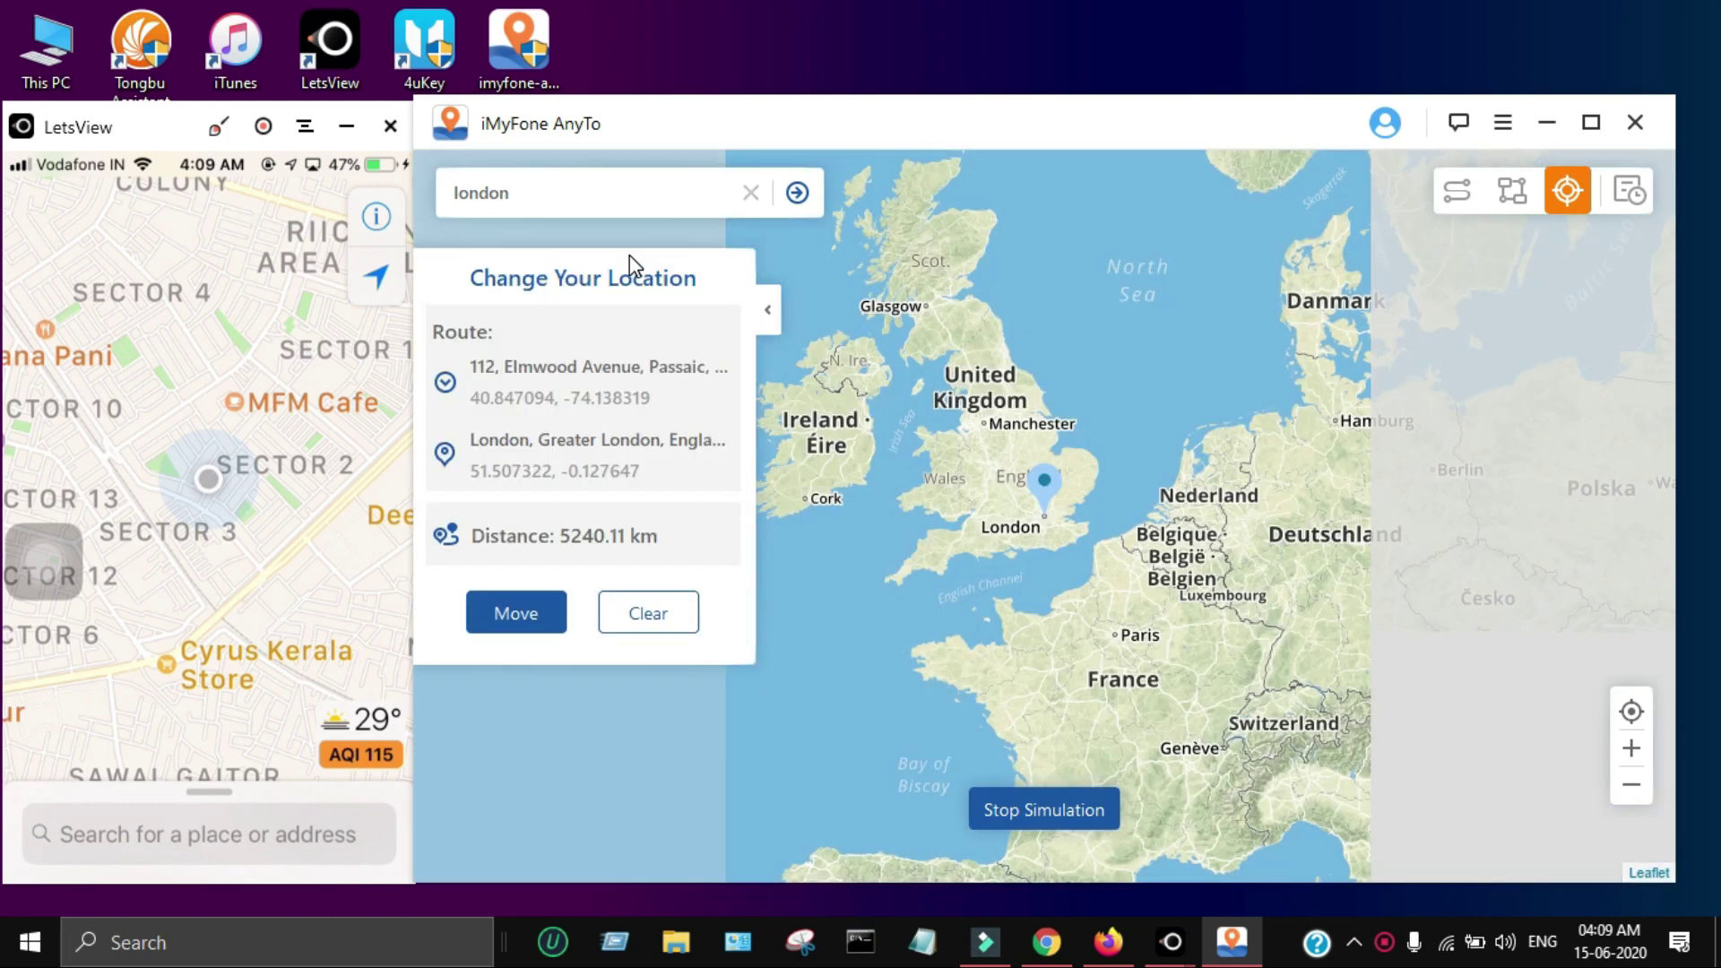
click(522, 619)
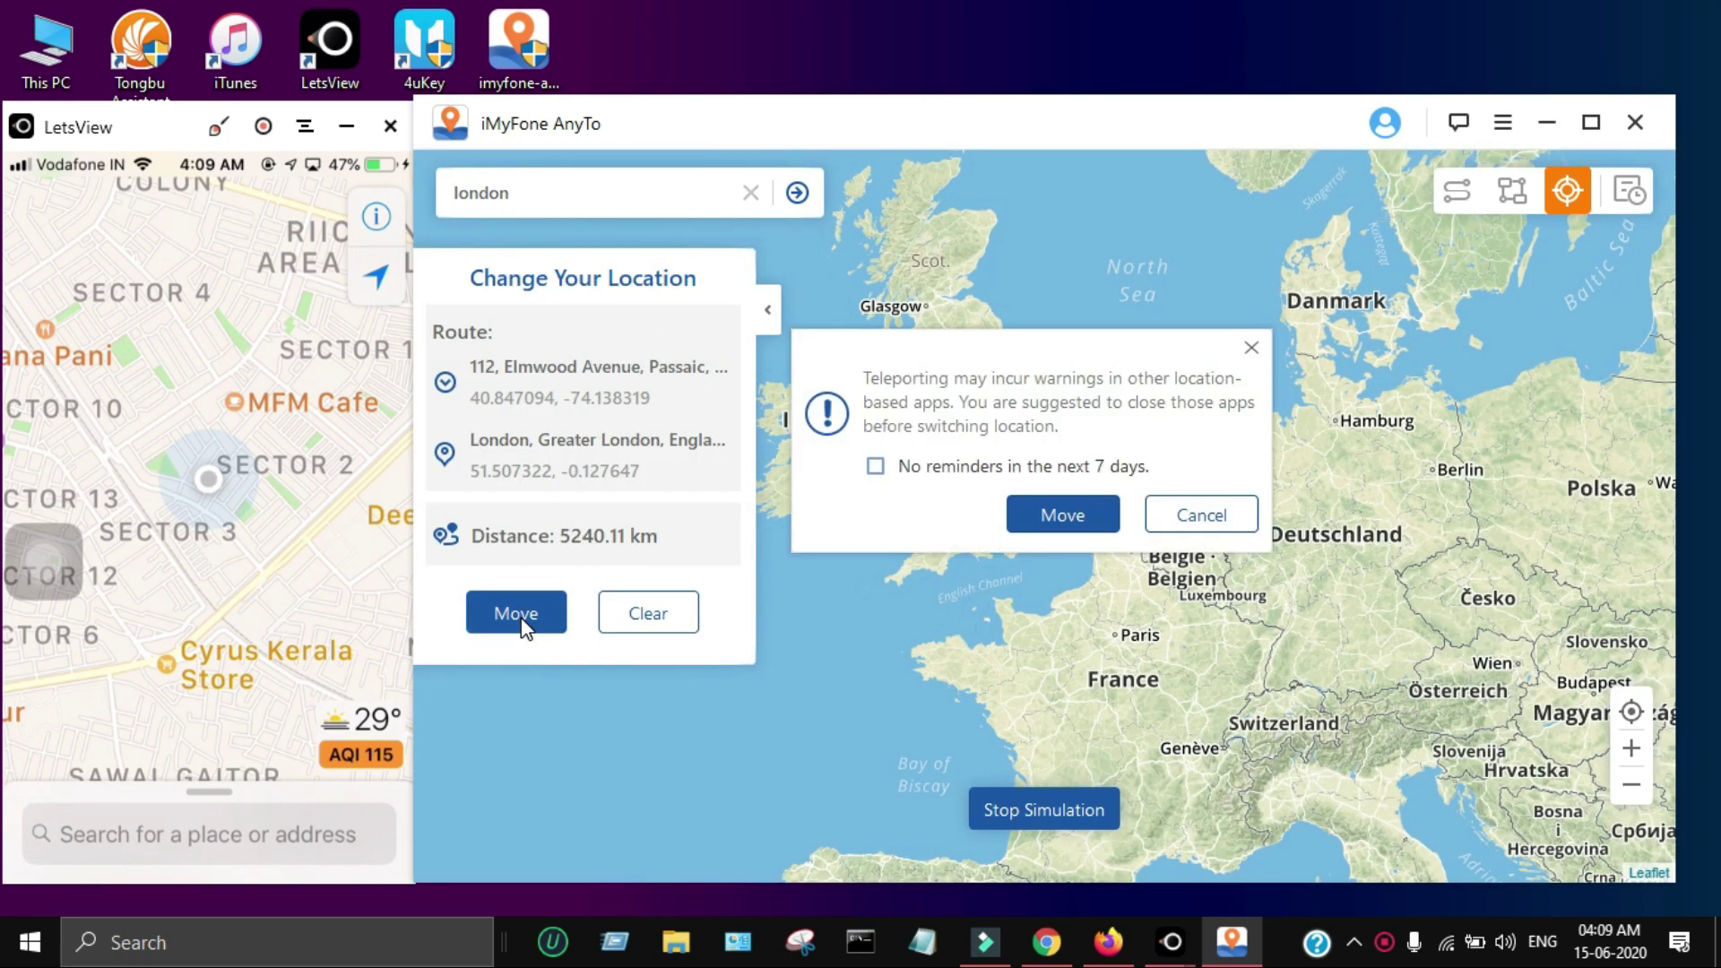
click(1053, 513)
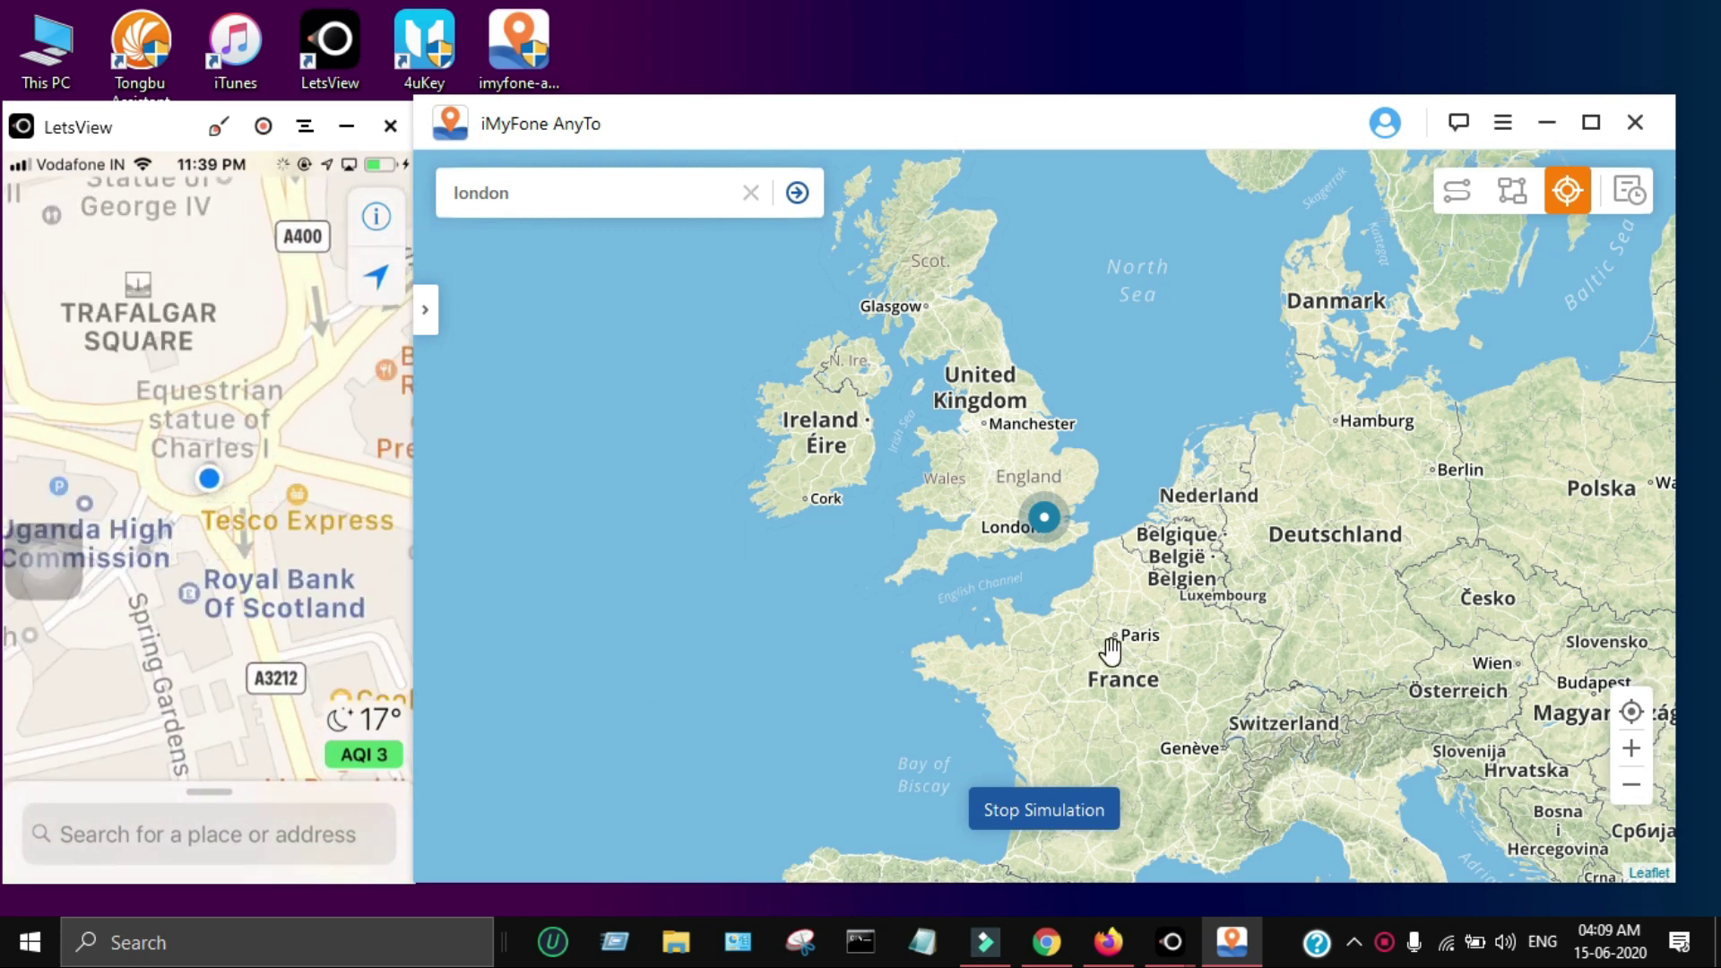
Zoom the map in on the Trafalgar Square marker down to street level.
click(1633, 749)
click(1633, 749)
click(1633, 749)
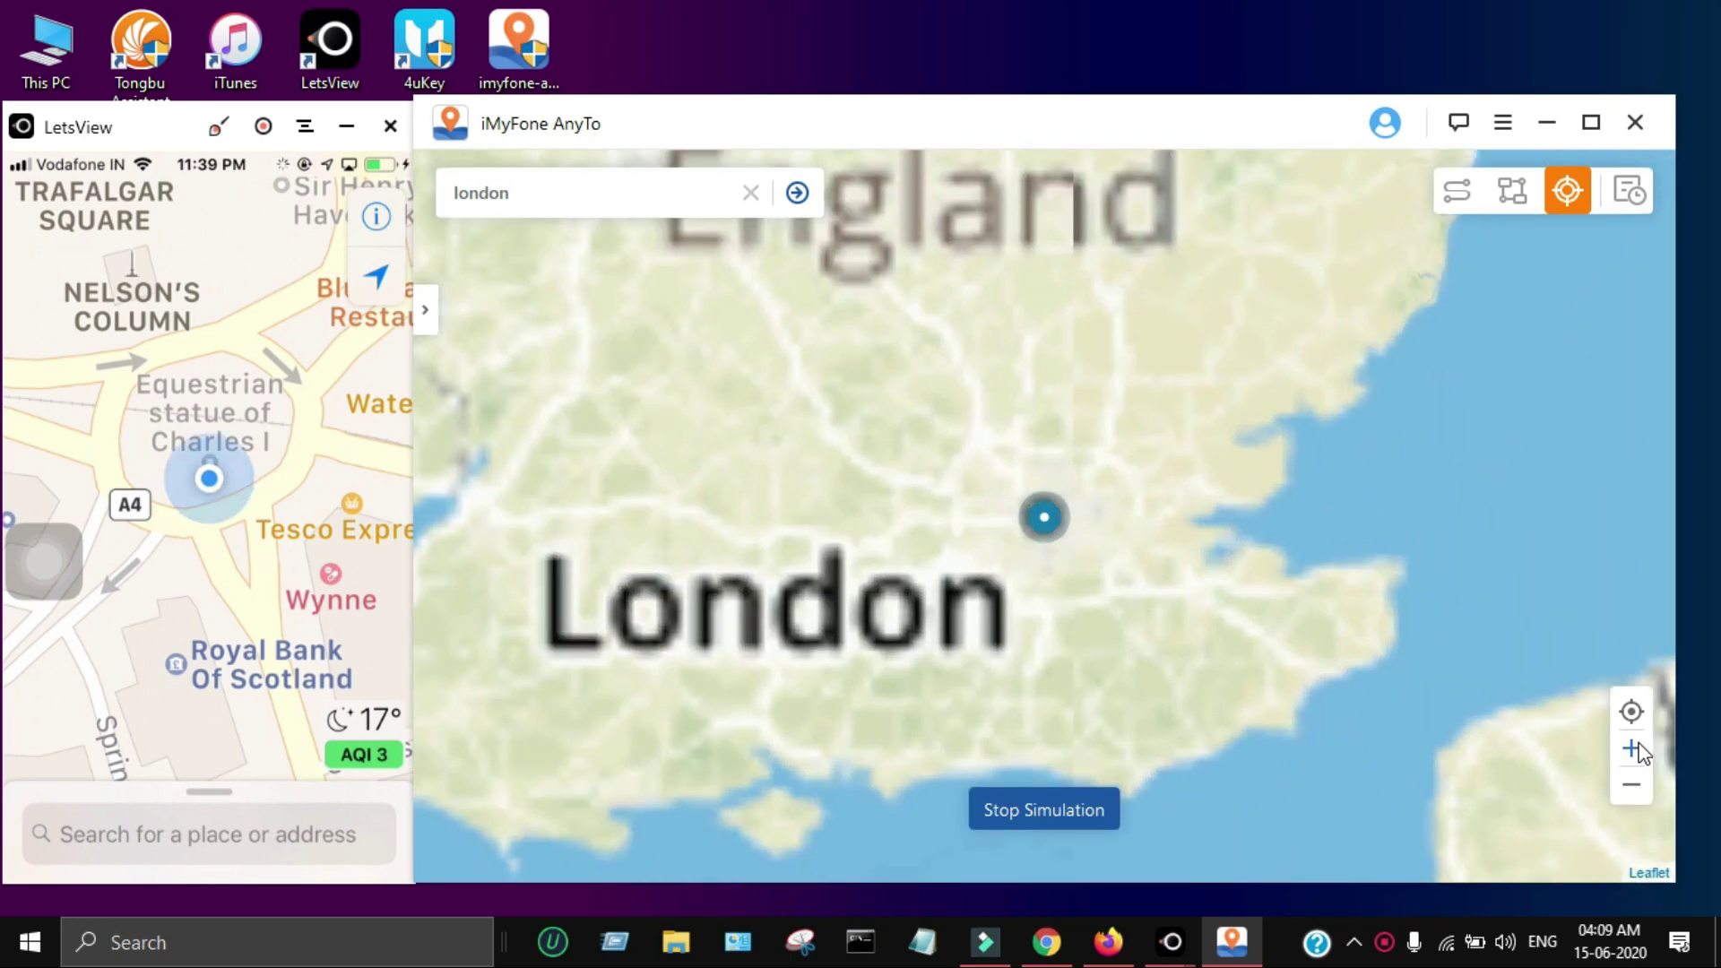
click(1633, 749)
click(1632, 750)
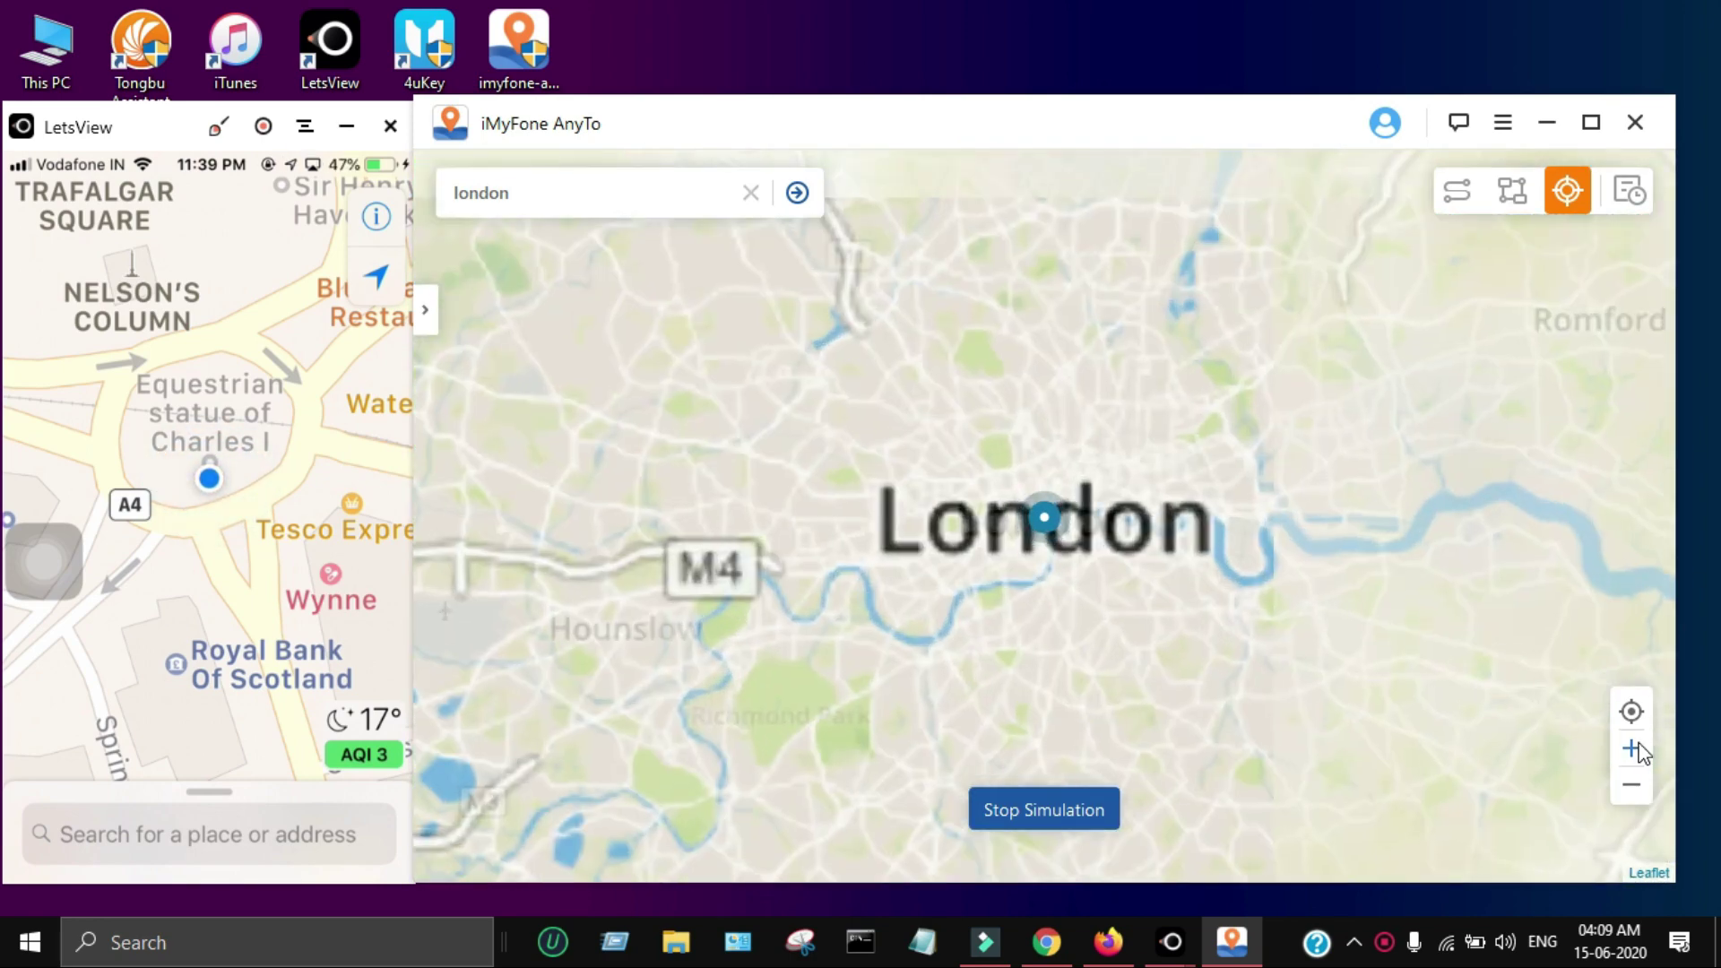
click(1633, 750)
click(1632, 749)
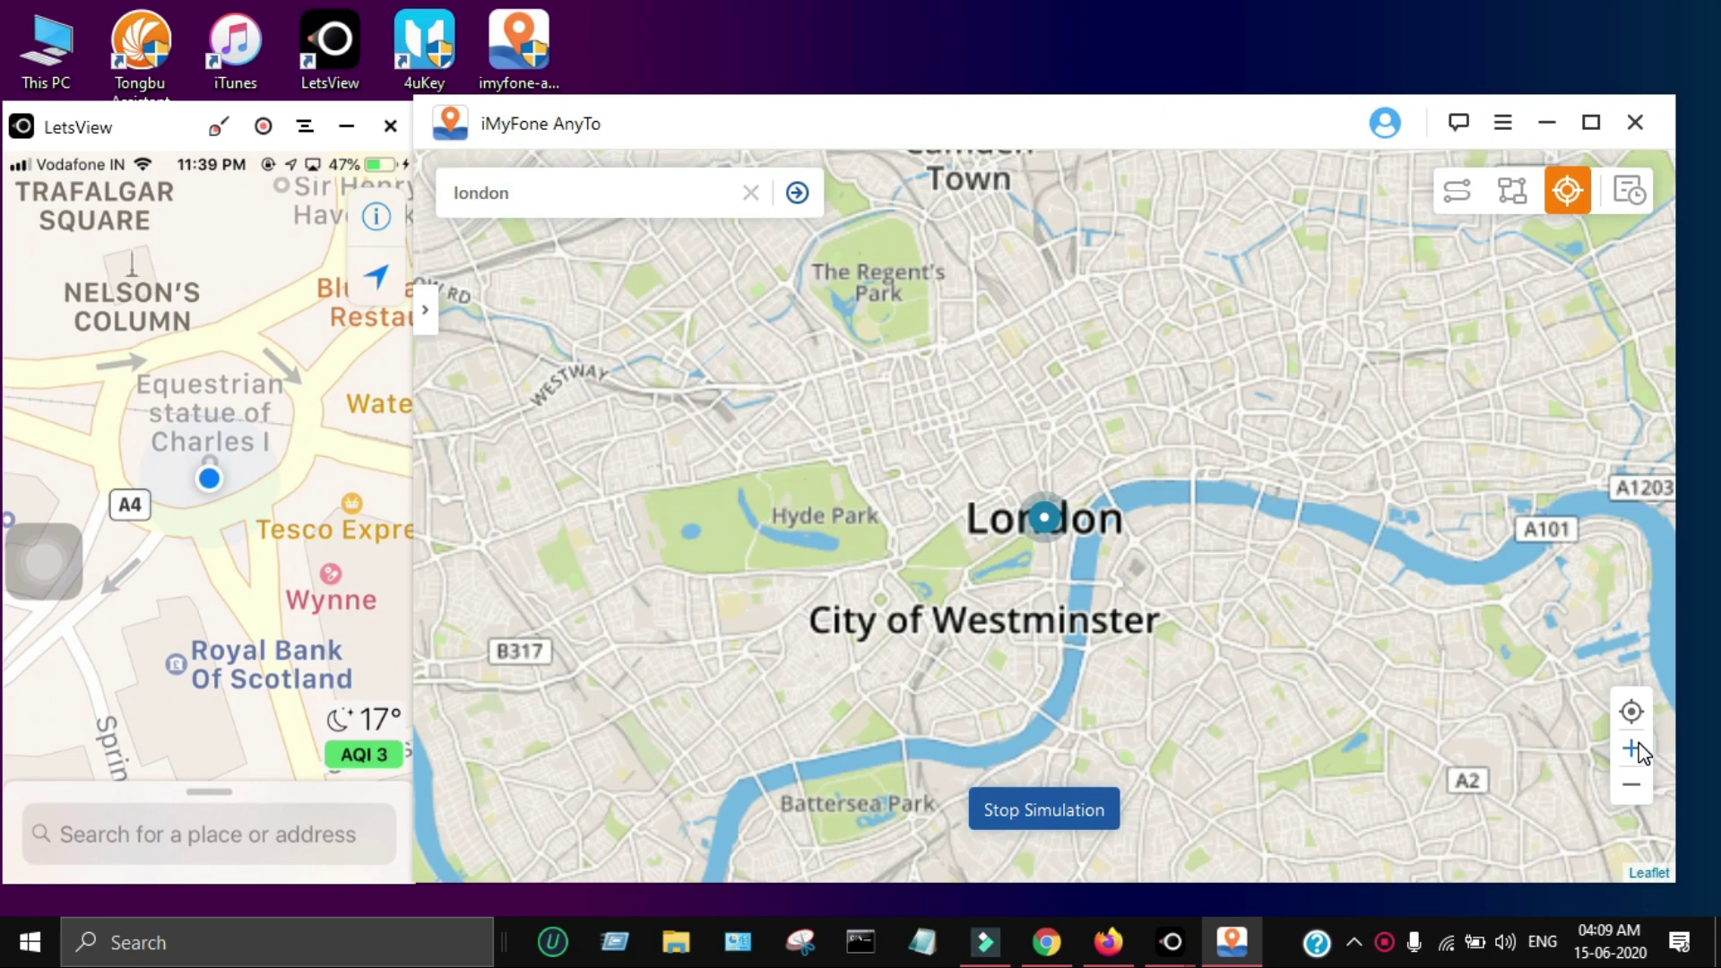
click(1633, 749)
click(1633, 749)
click(1632, 749)
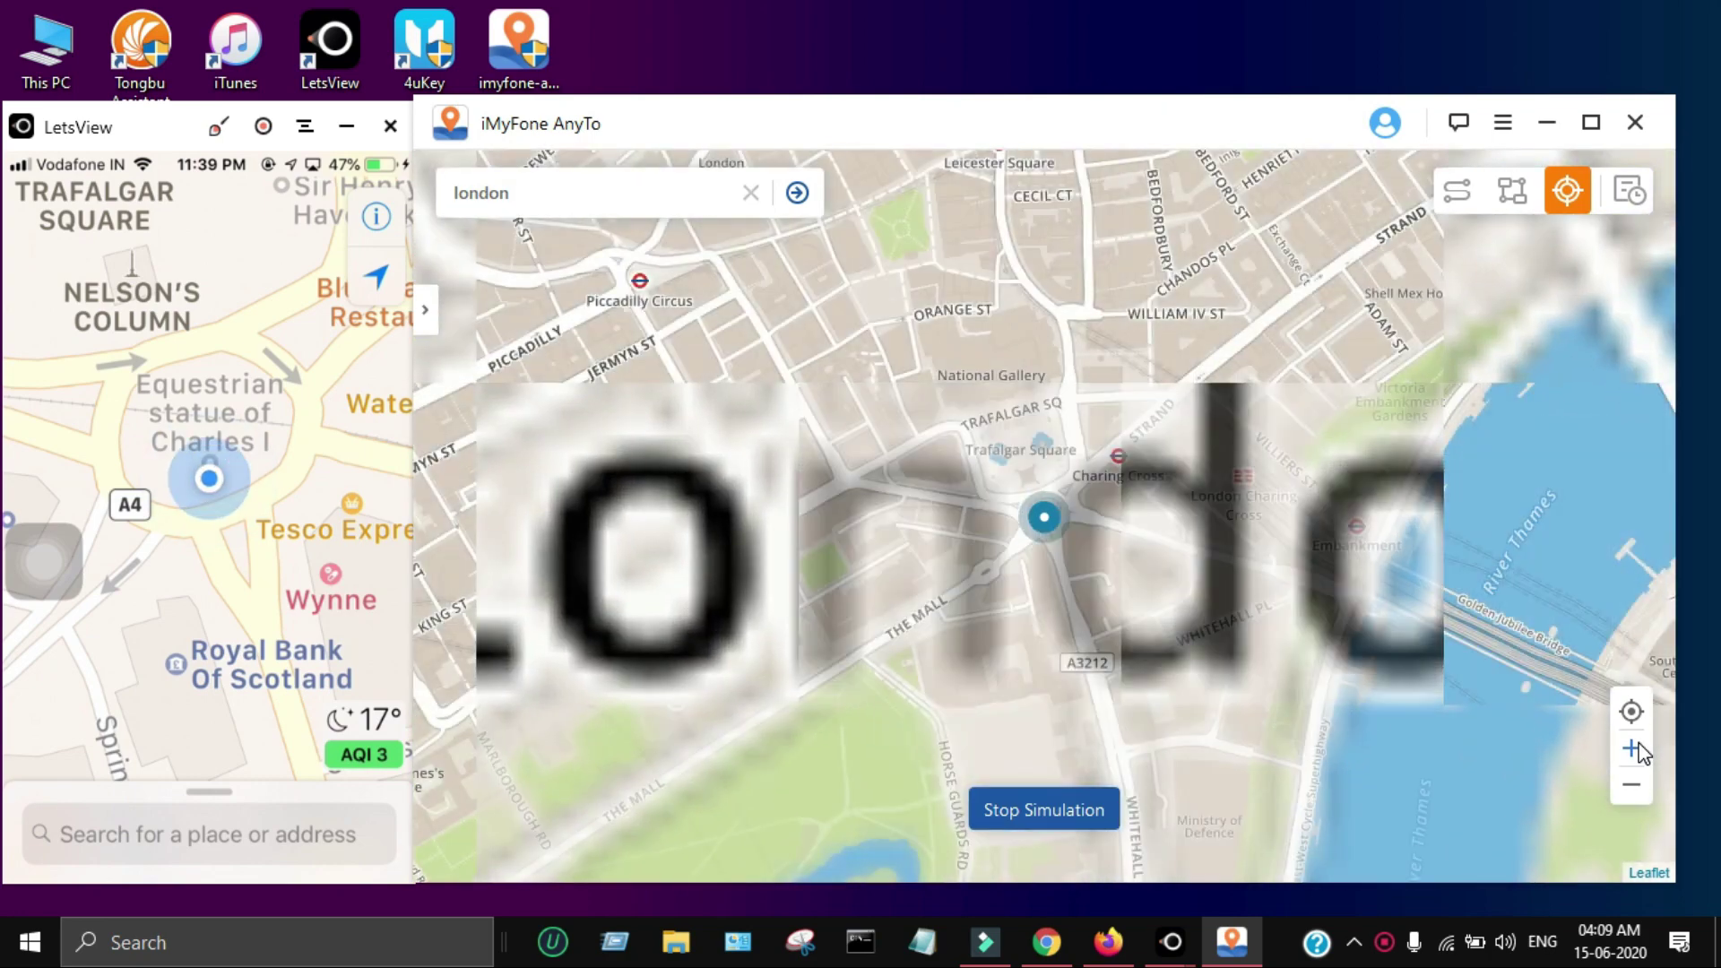
Switch to Two-spot Mode and bring up the AnyTo product page in Firefox.
click(1633, 749)
click(1633, 750)
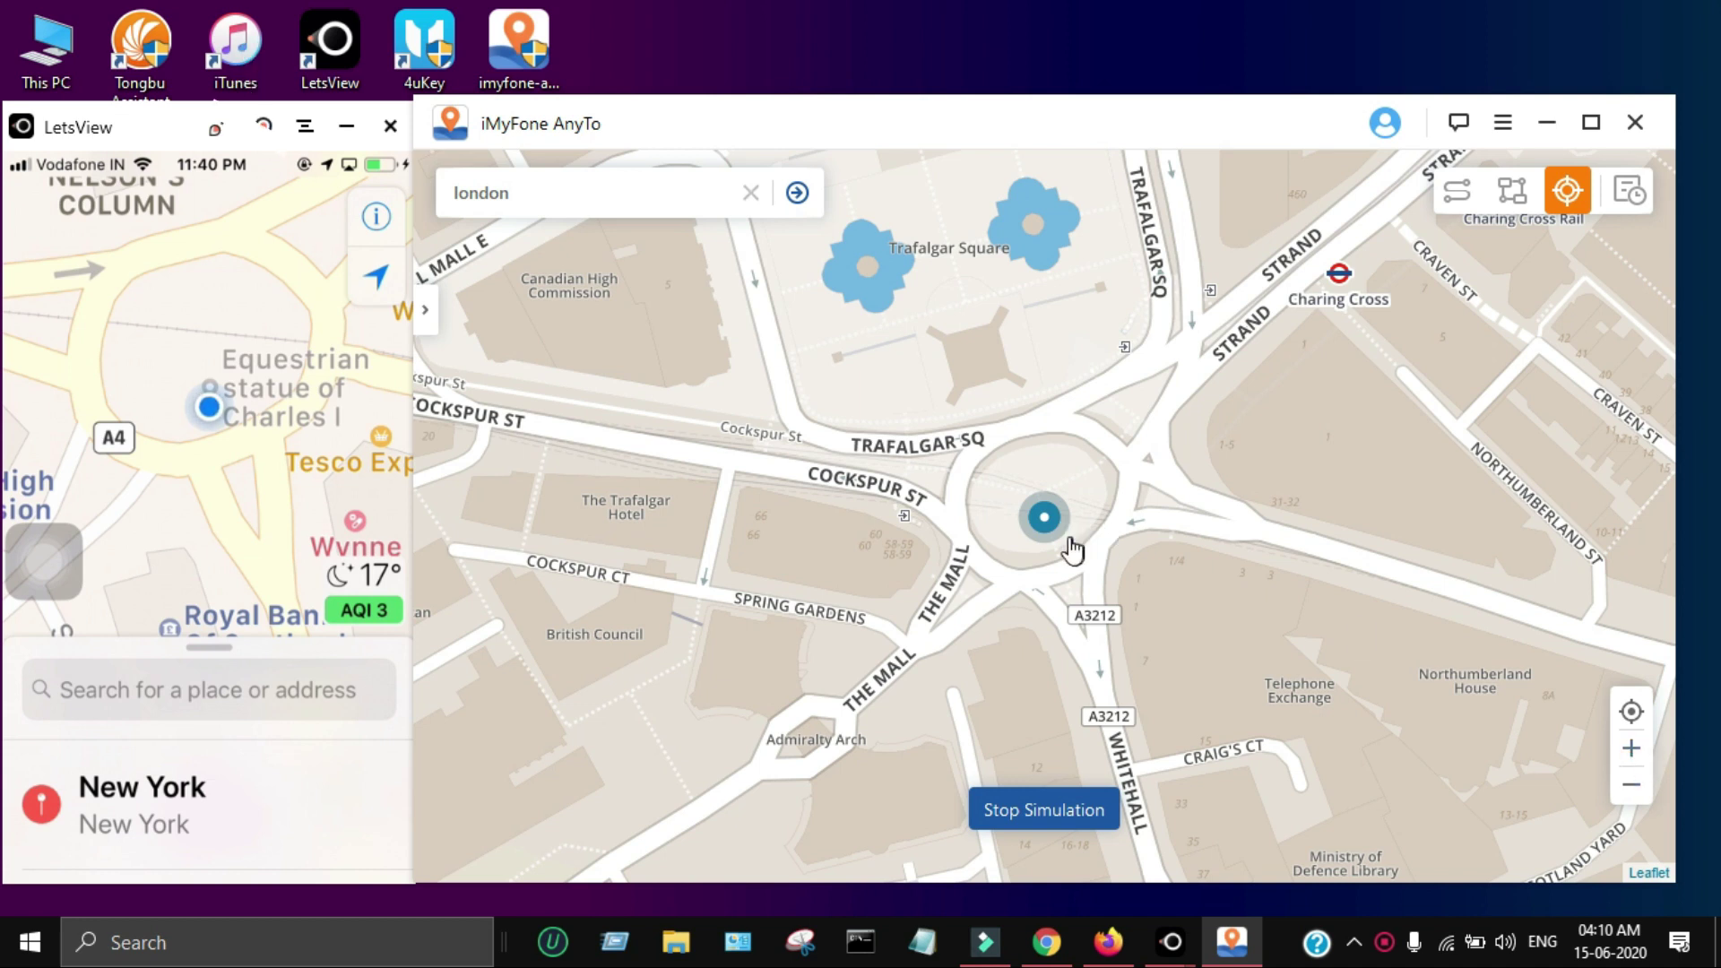
click(1457, 191)
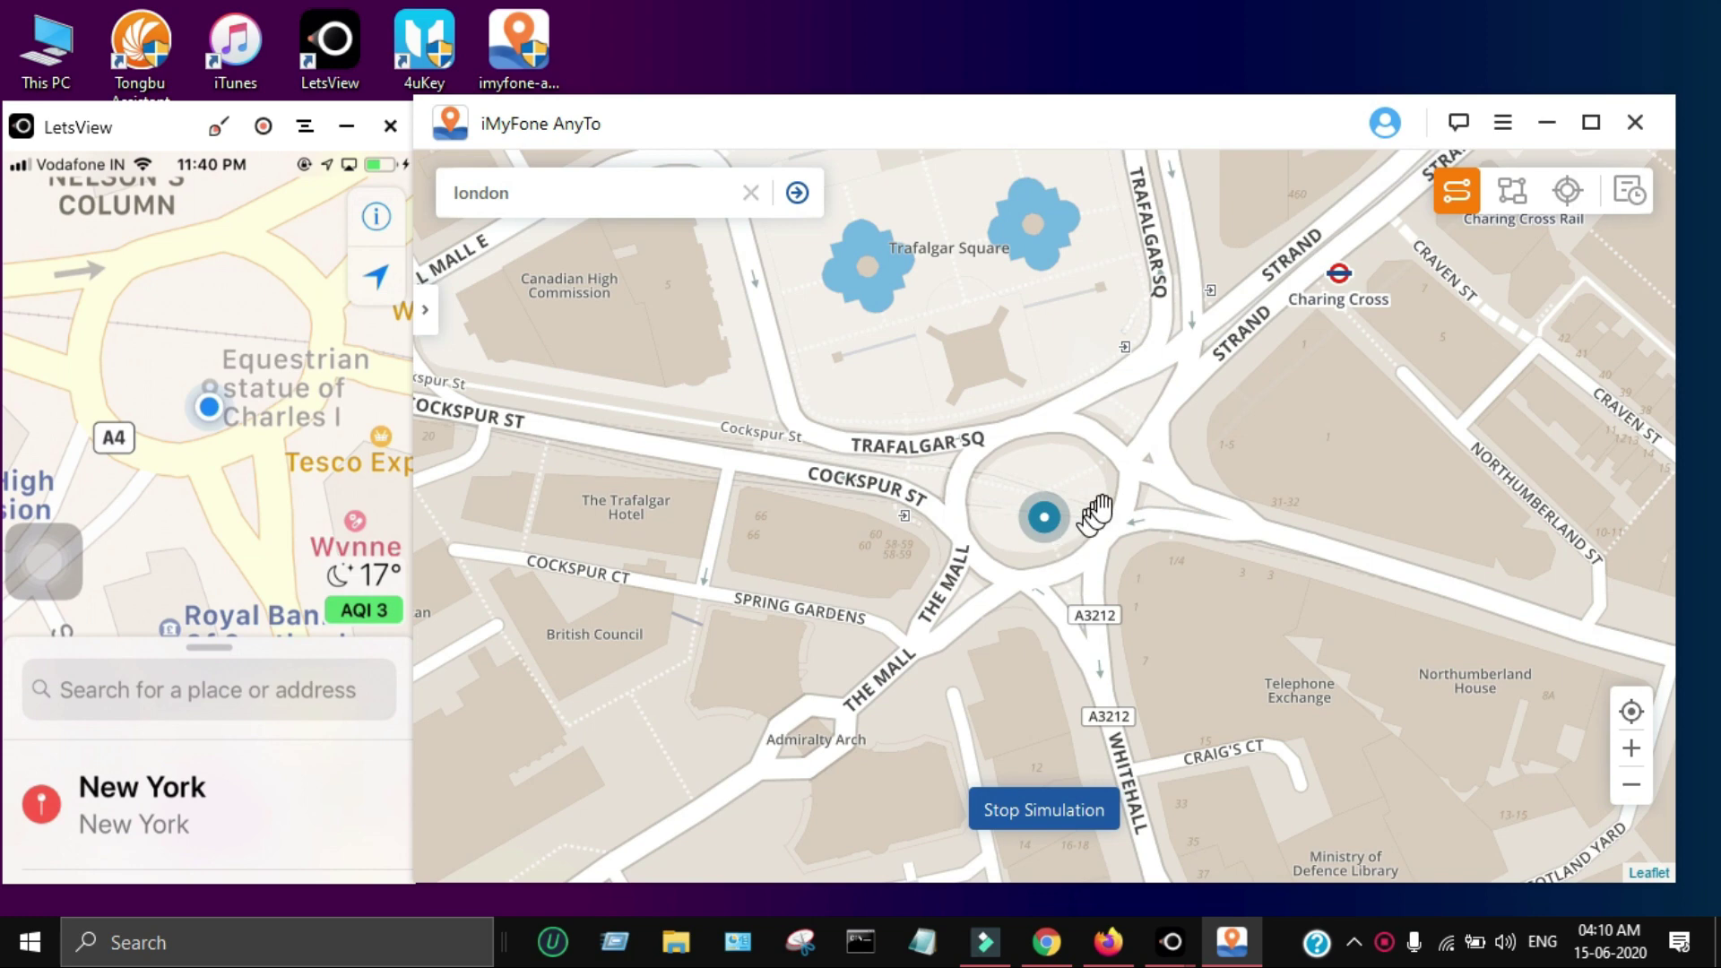
click(1111, 942)
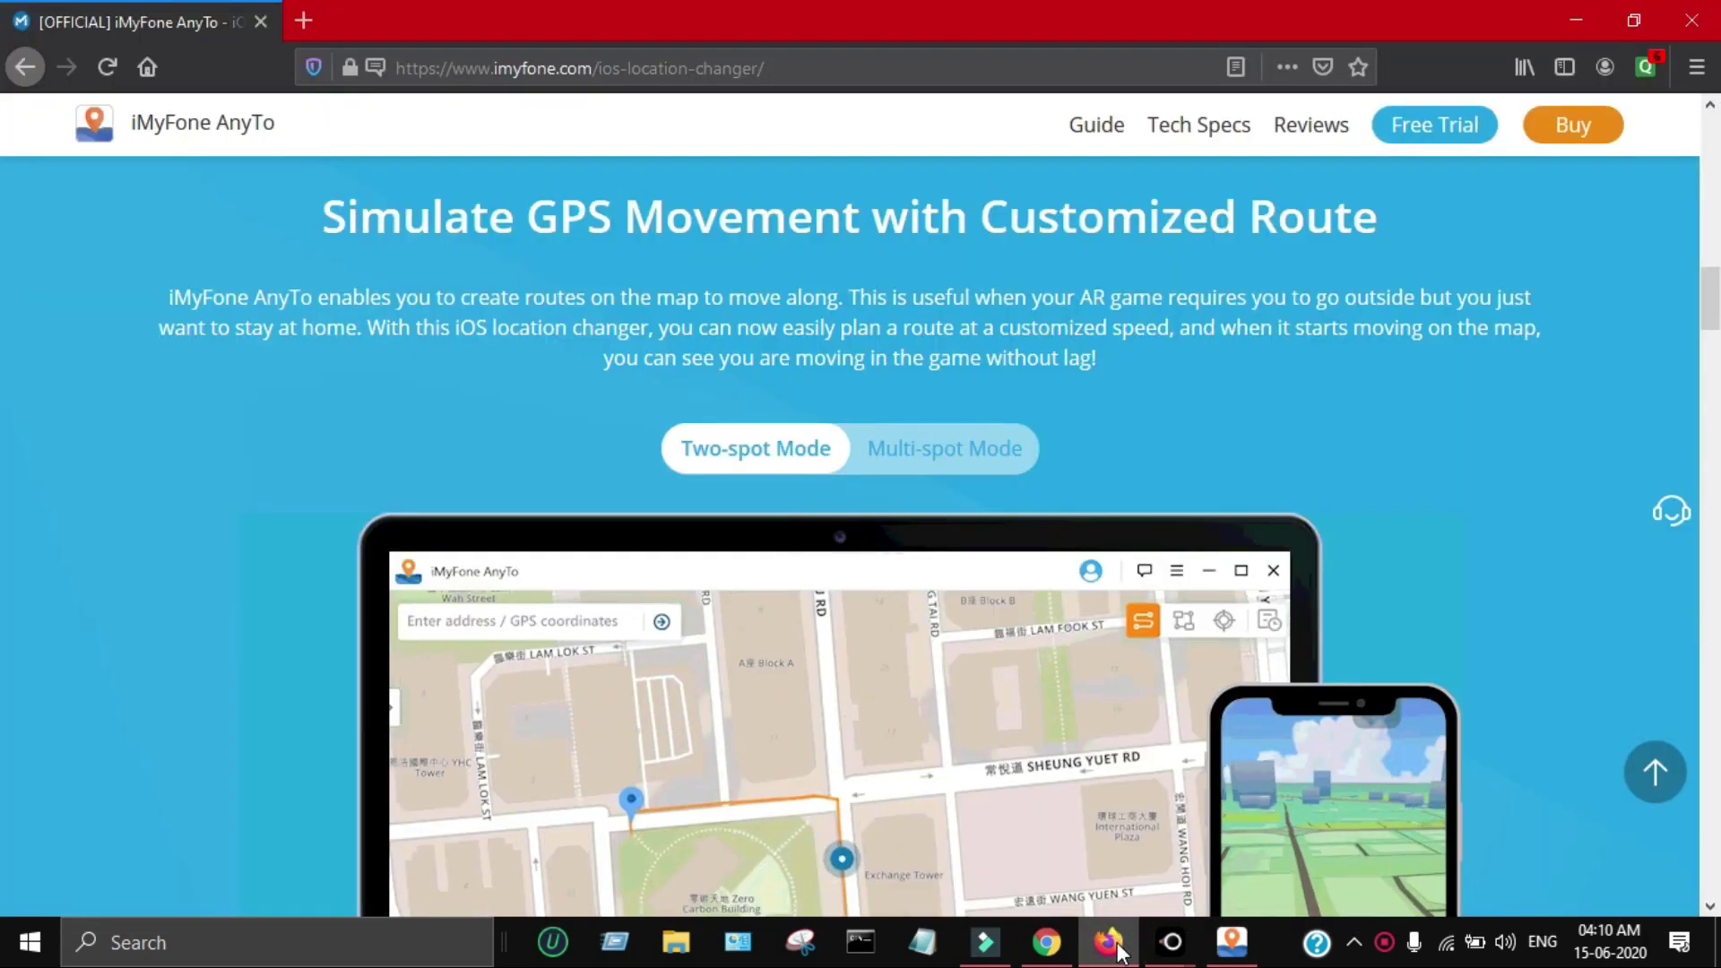
Scroll to the Two-spot Mode demo on the AnyTo page, then minimize Firefox.
scroll(7, 330, down, 4)
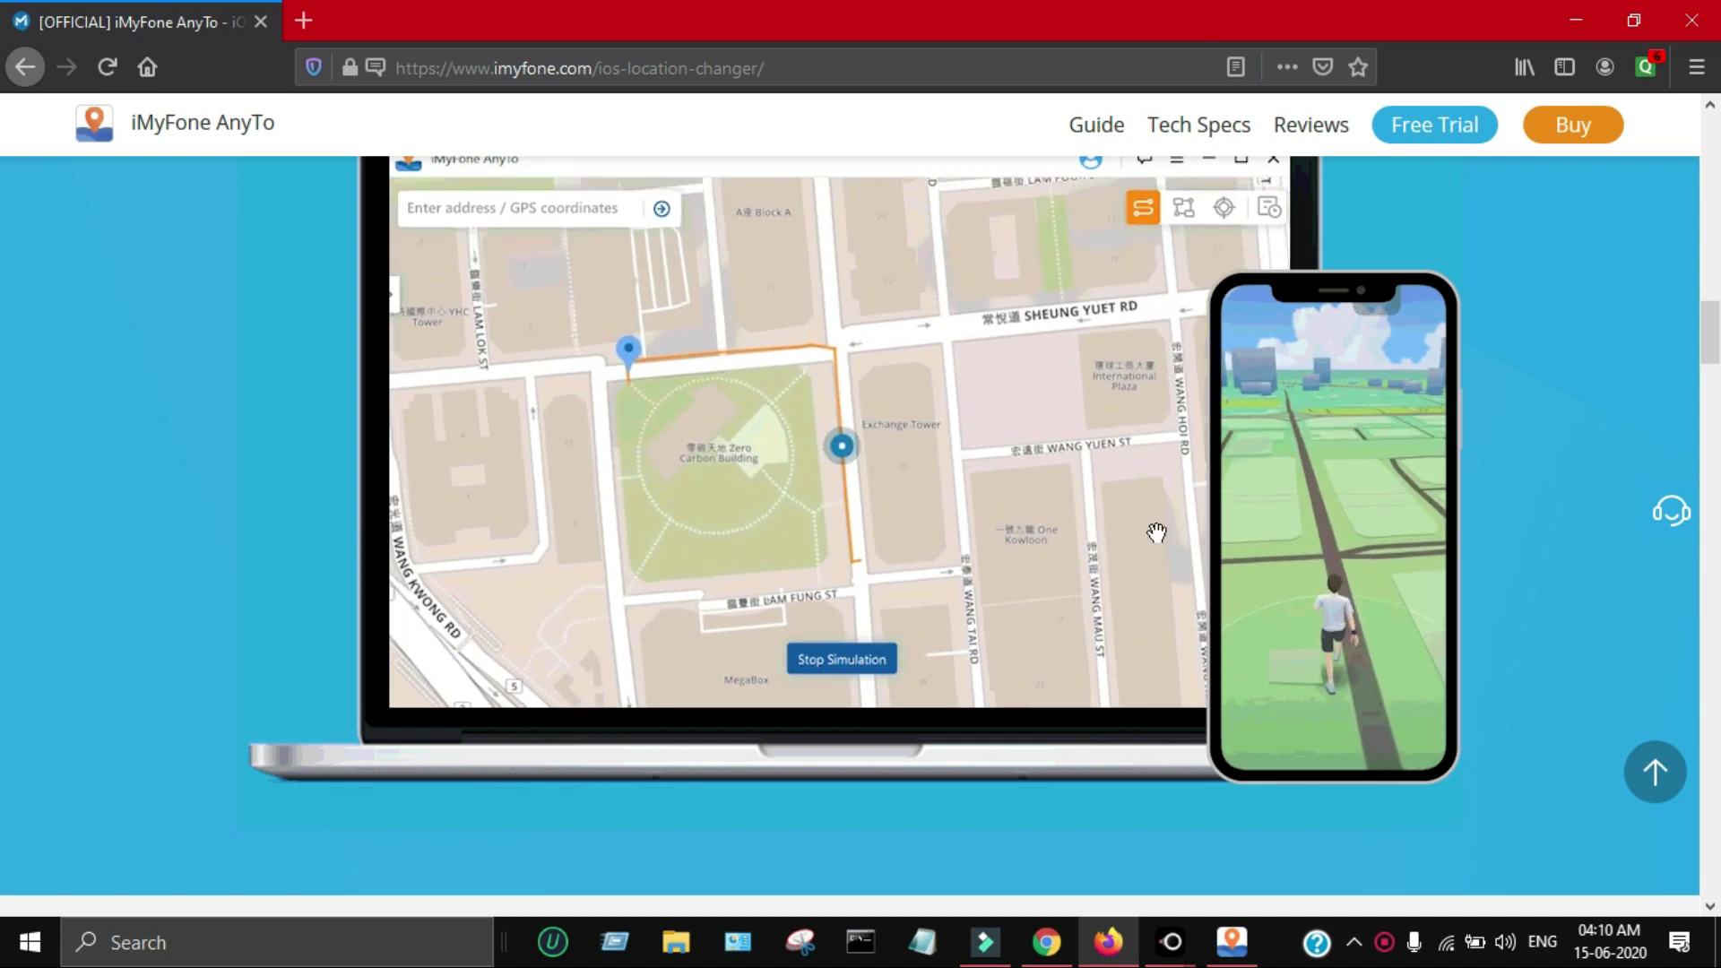
click(1579, 12)
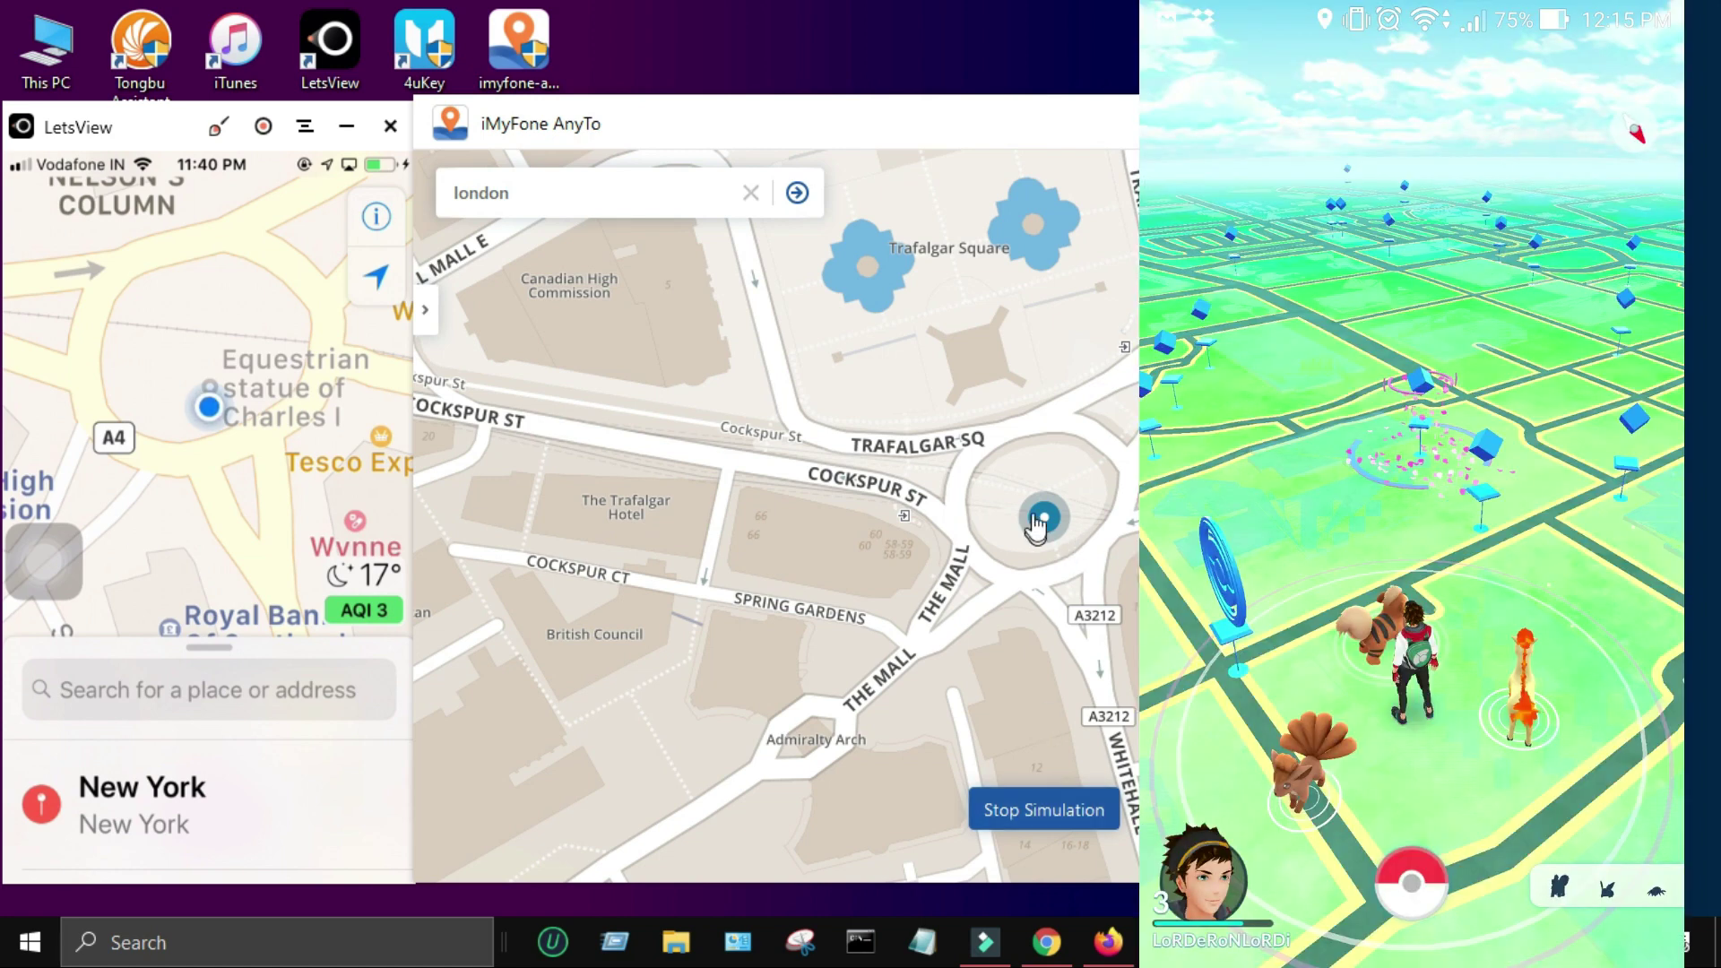
Set a destination by the Trafalgar Square roundabout, lower the walking speed, and start moving.
click(1086, 560)
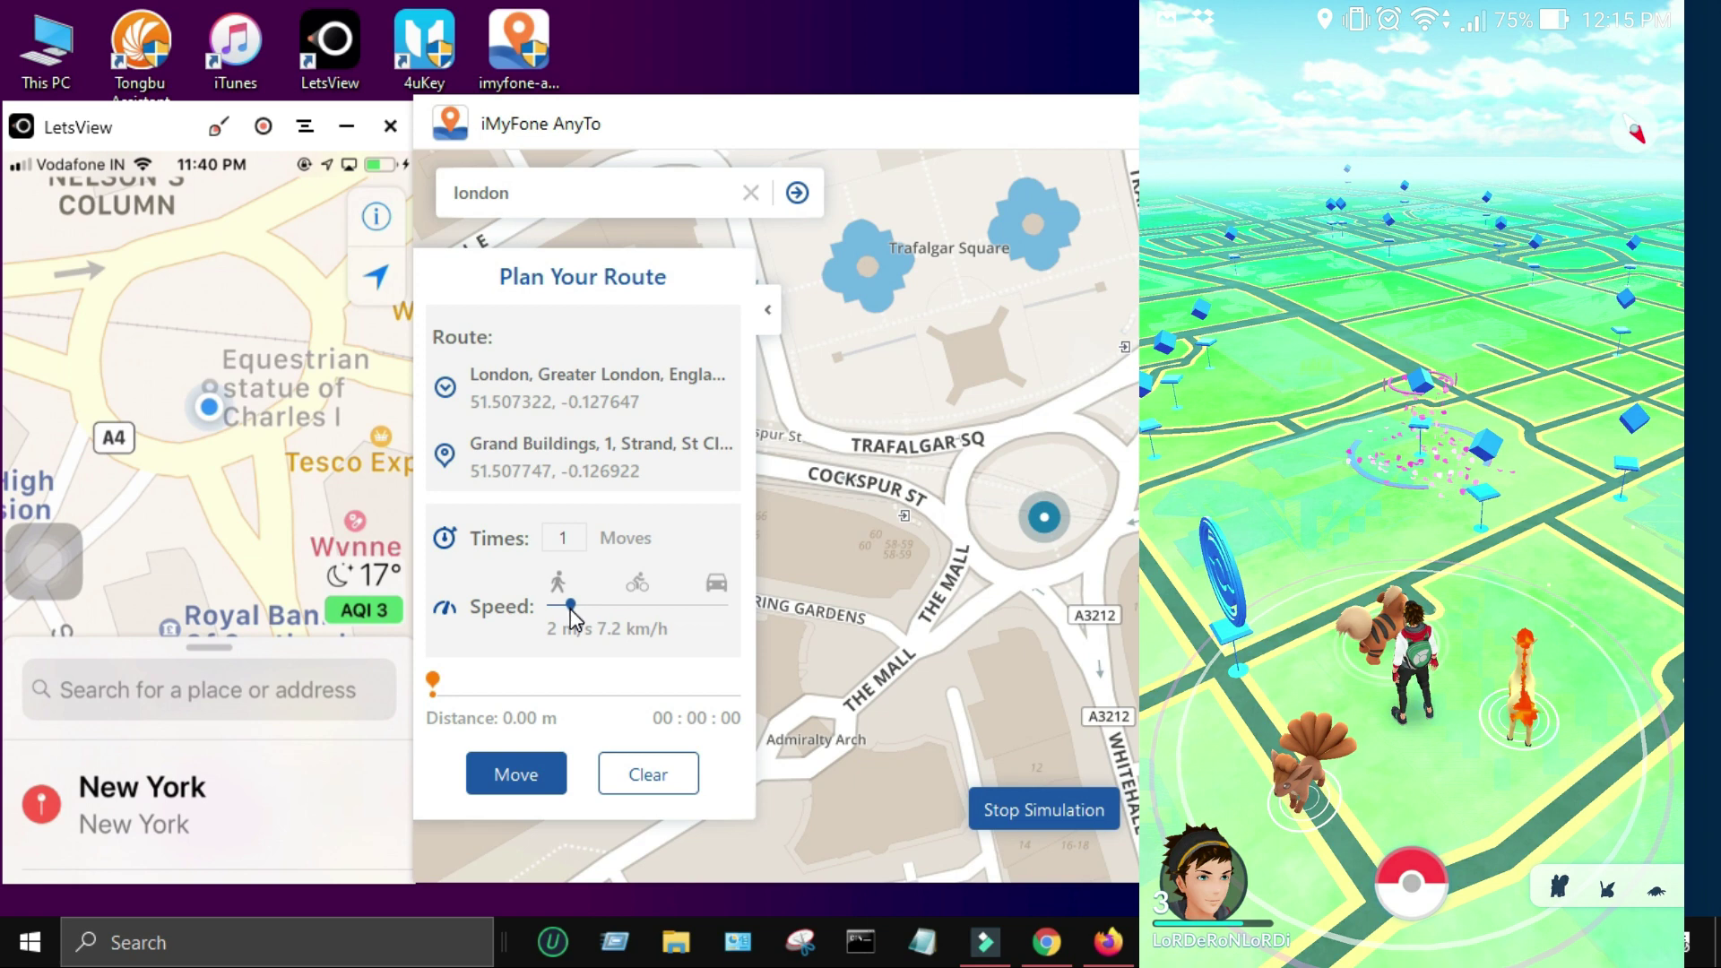
drag(588, 615, 548, 615)
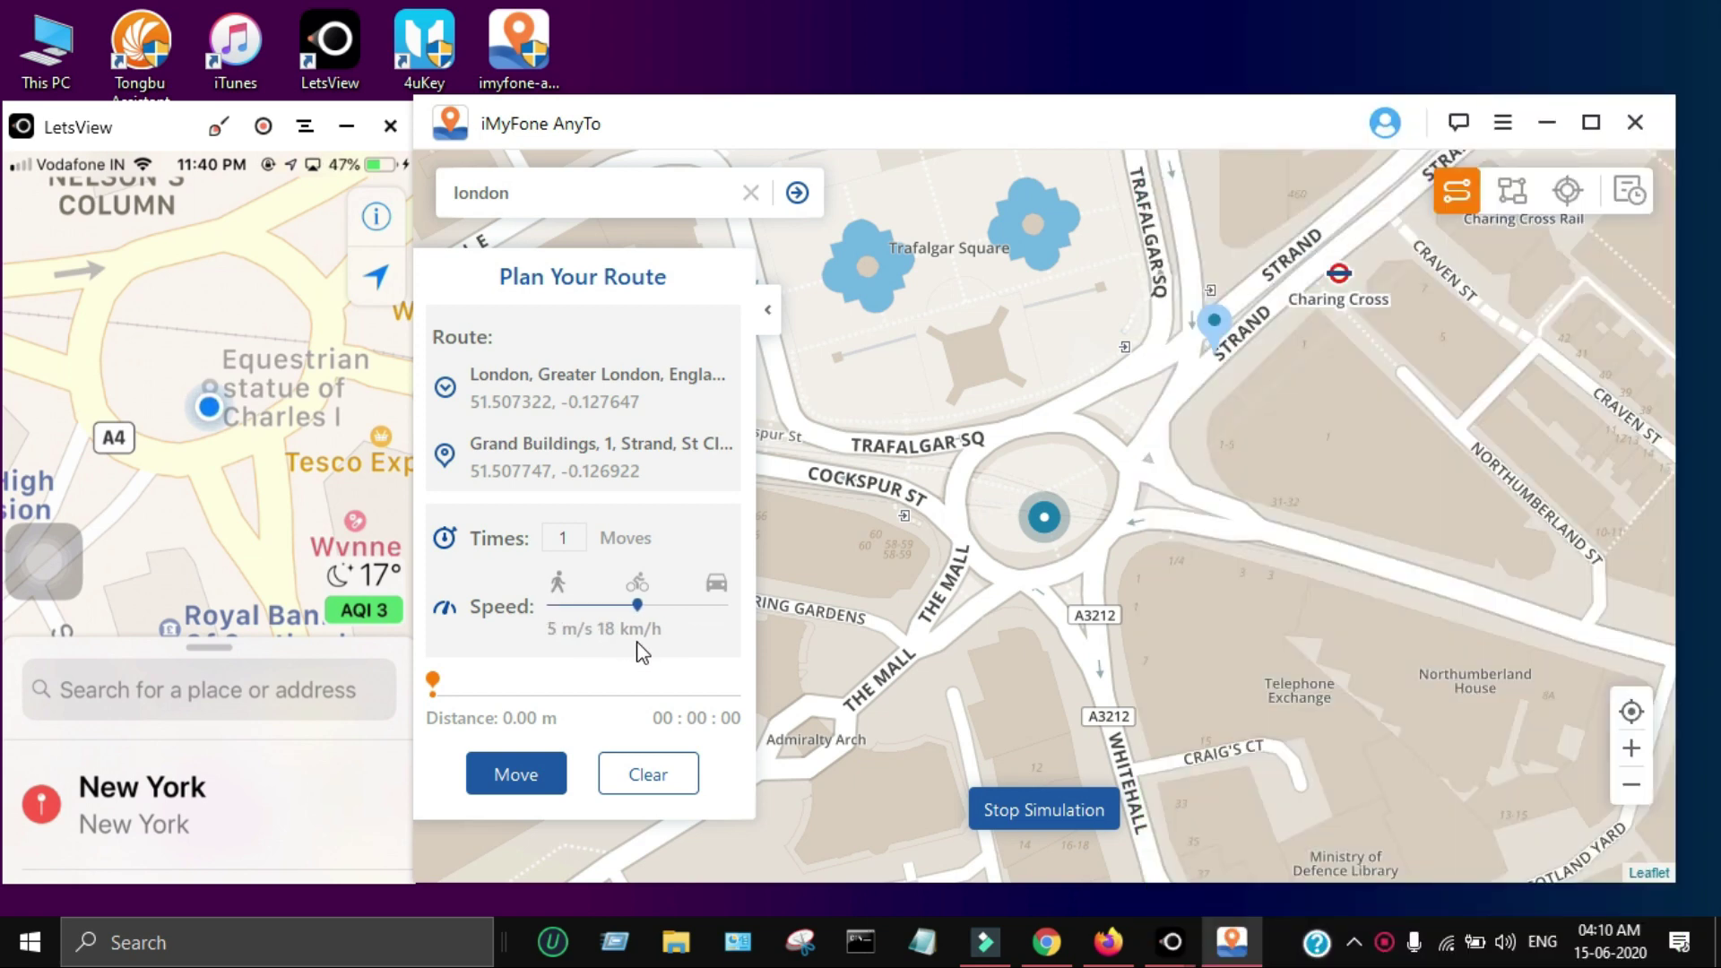
drag(705, 605, 649, 635)
click(505, 774)
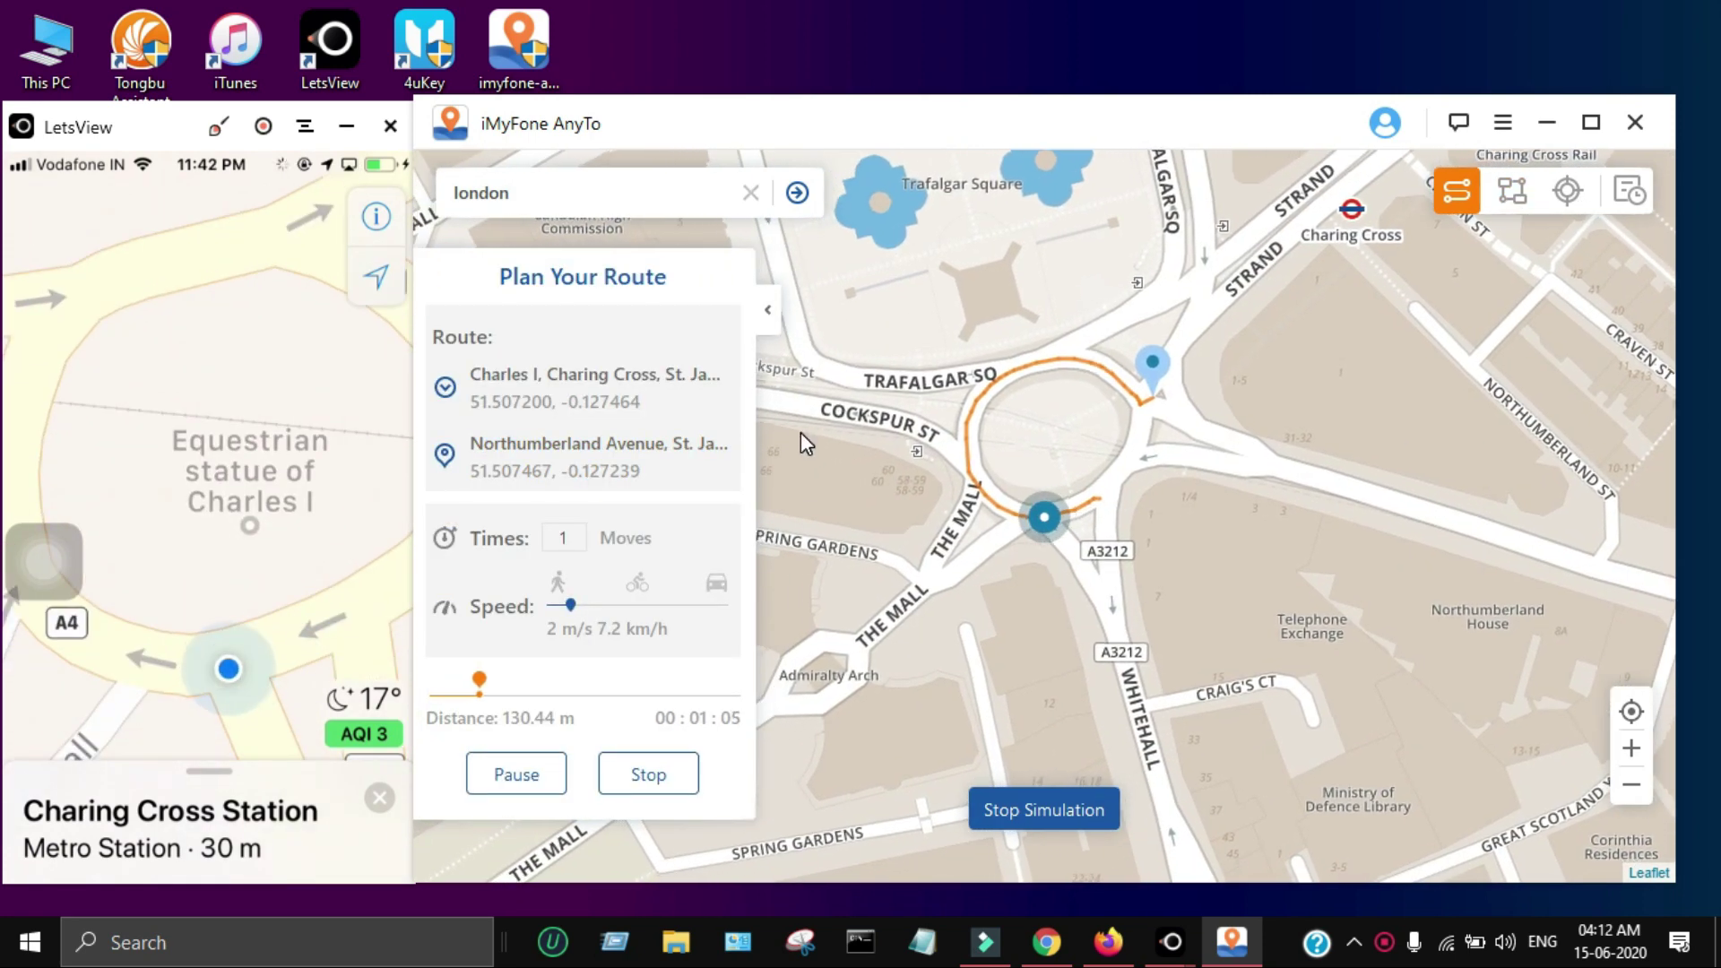
Pause and resume the simulated walk, then select Multi-spot Mode.
click(517, 774)
click(516, 774)
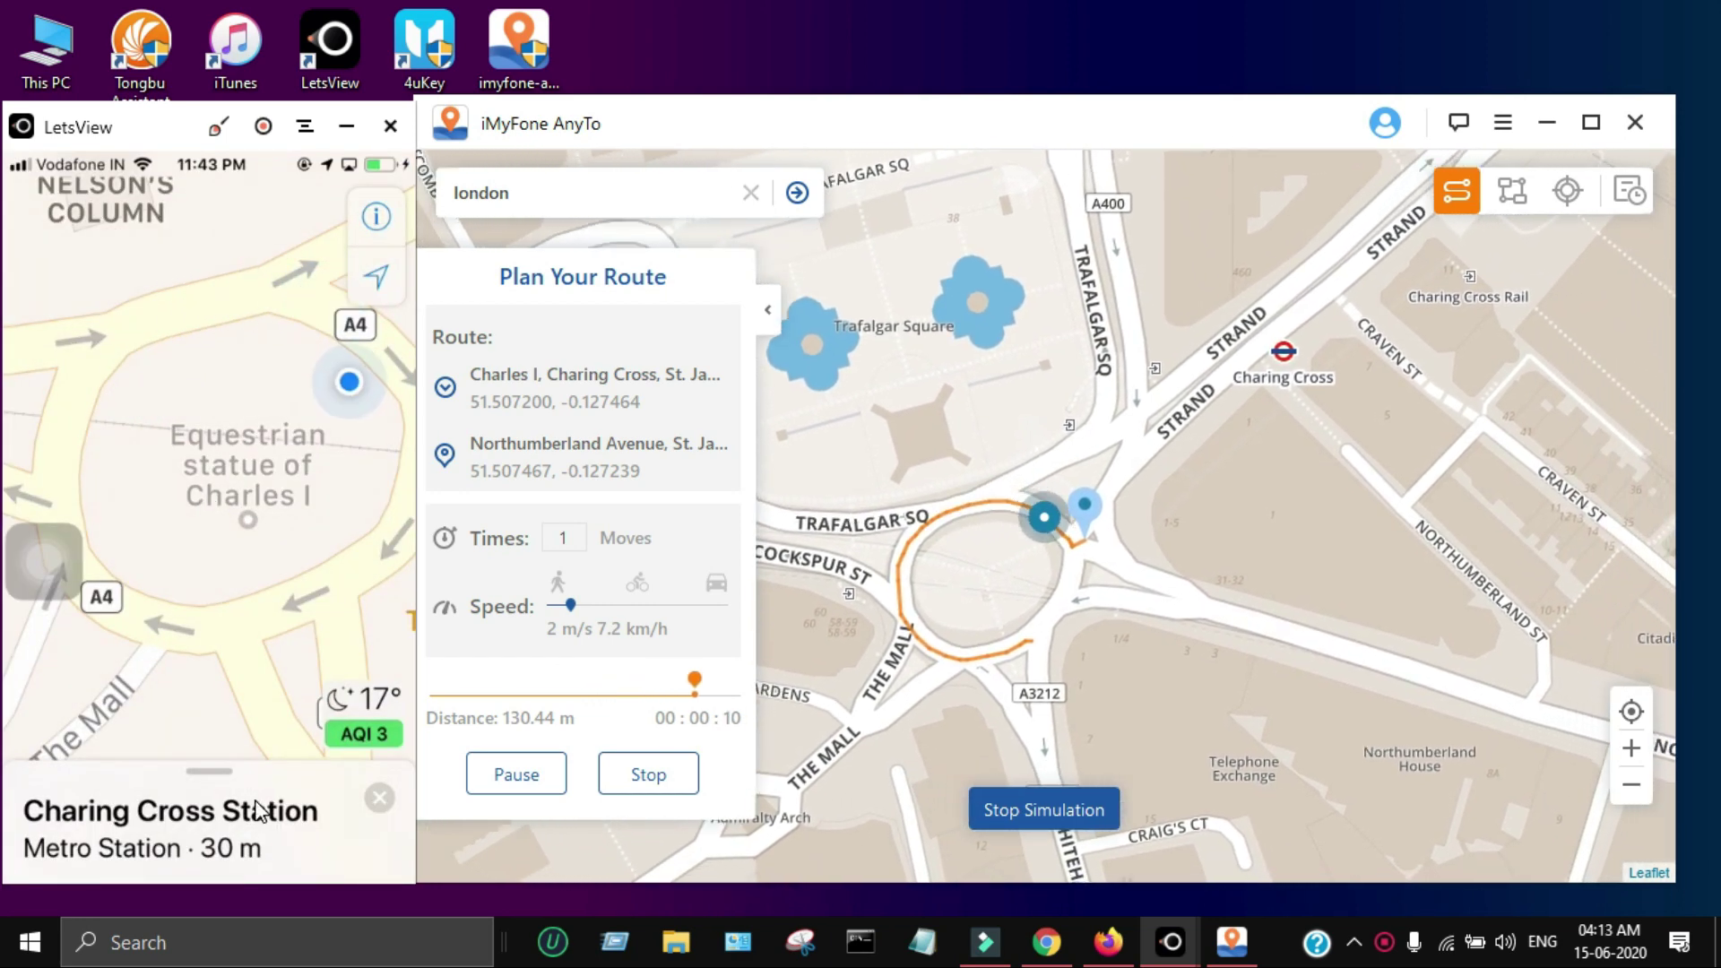
click(1514, 192)
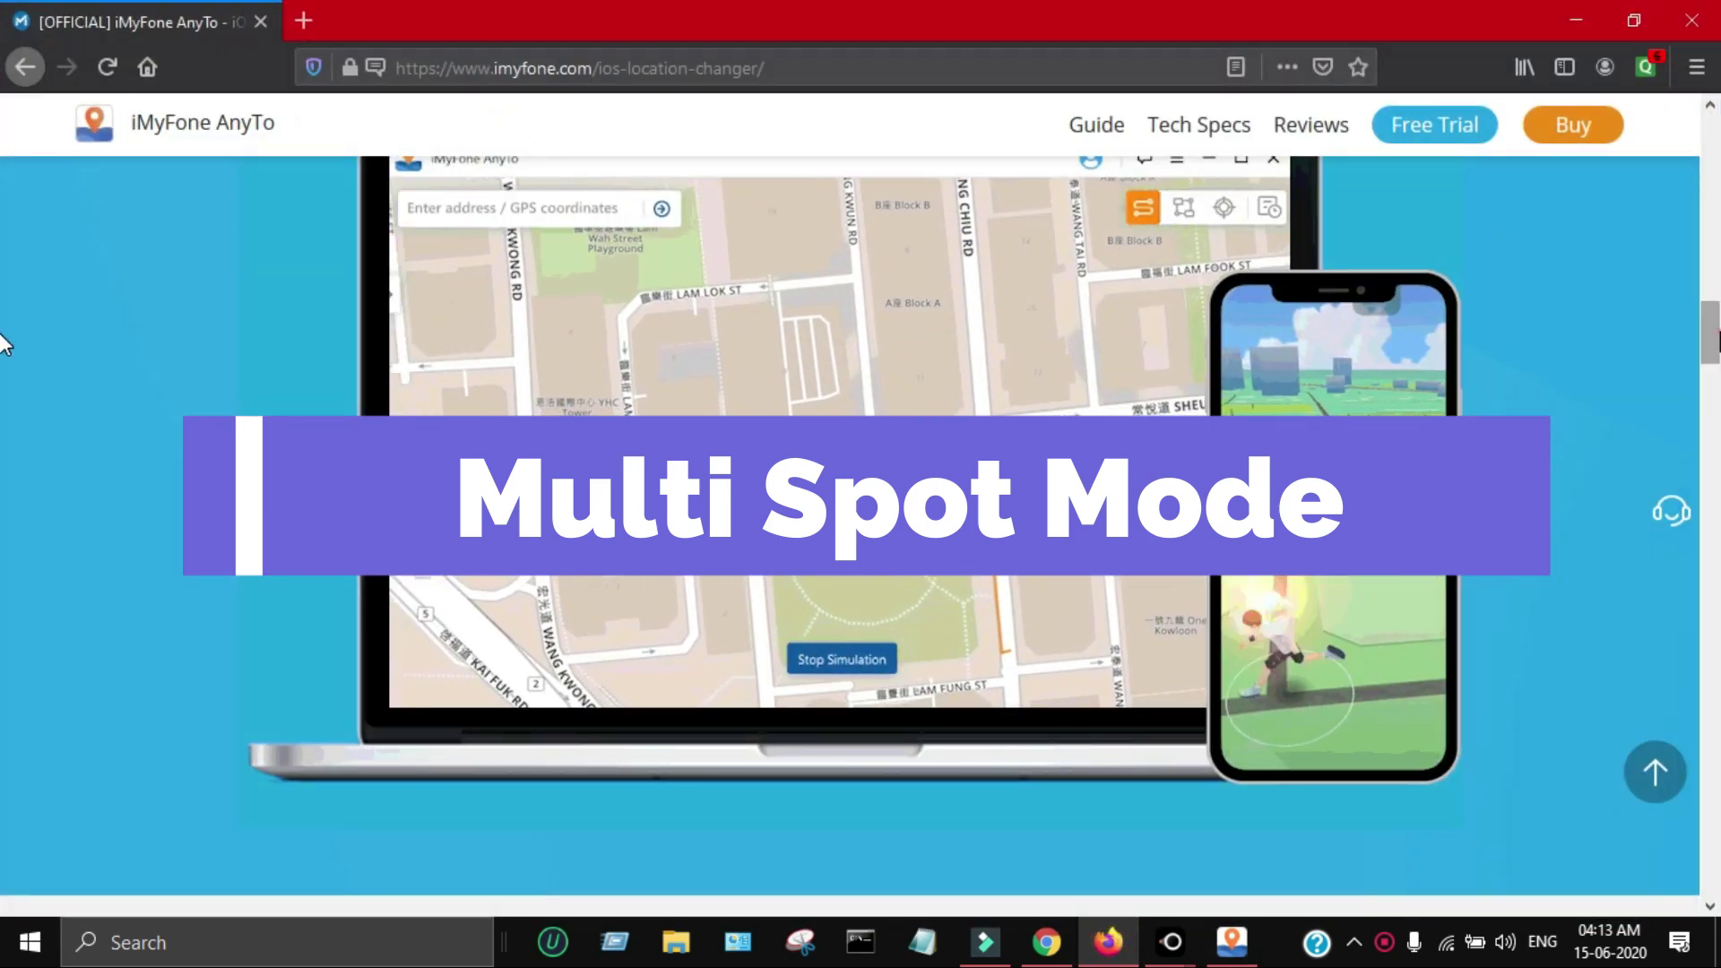
Scroll the AnyTo web page to view the Multi-spot Mode demo.
scroll(2, 339, up, 4)
scroll(3, 339, down, 2)
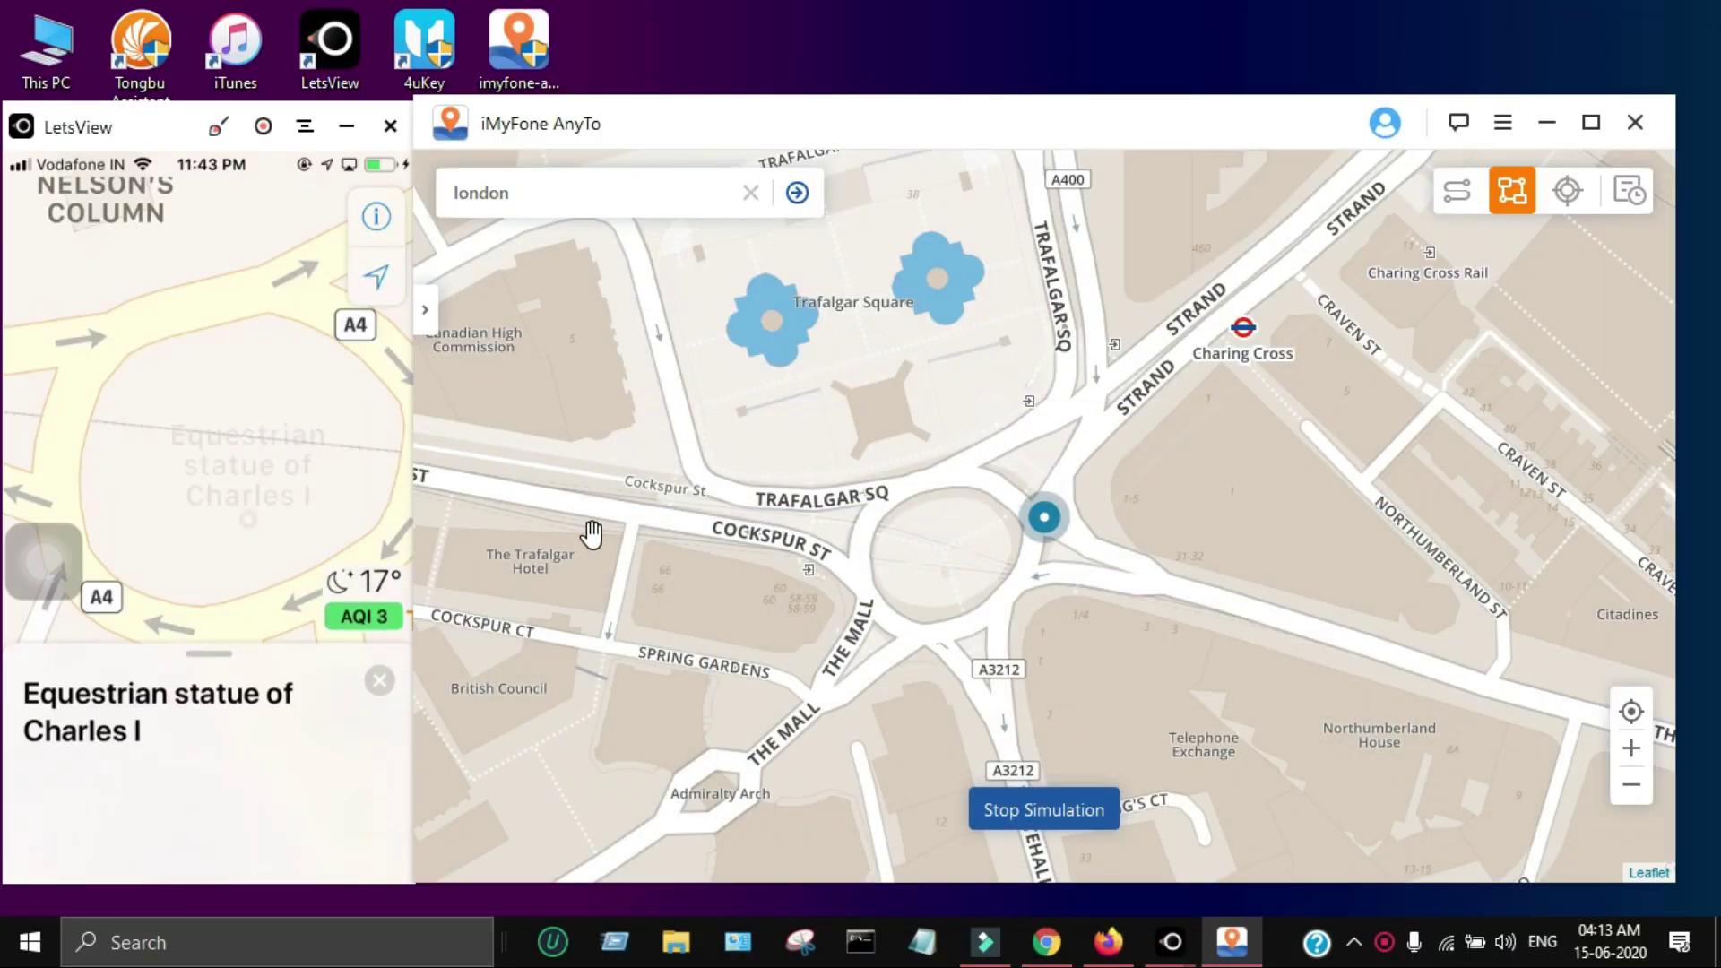
Place the first four Multi-spot waypoints: start, Strand near Charing Cross, Northumberland Street, near start.
click(1044, 520)
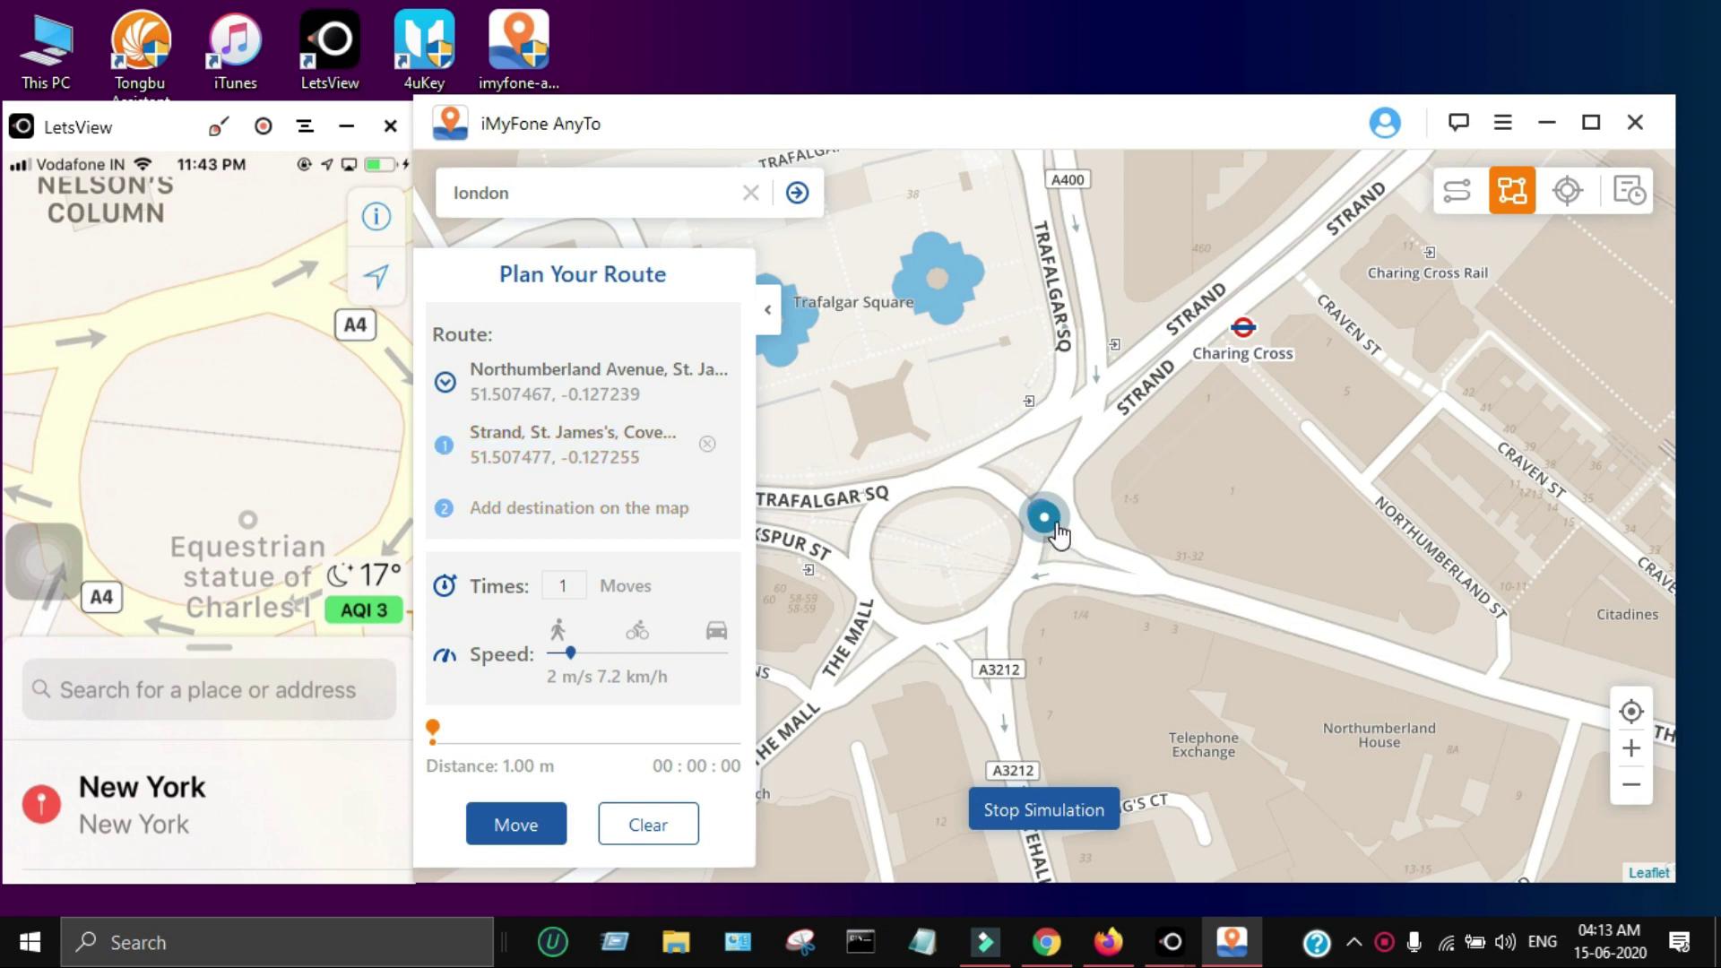
drag(1115, 552, 1156, 572)
click(1223, 383)
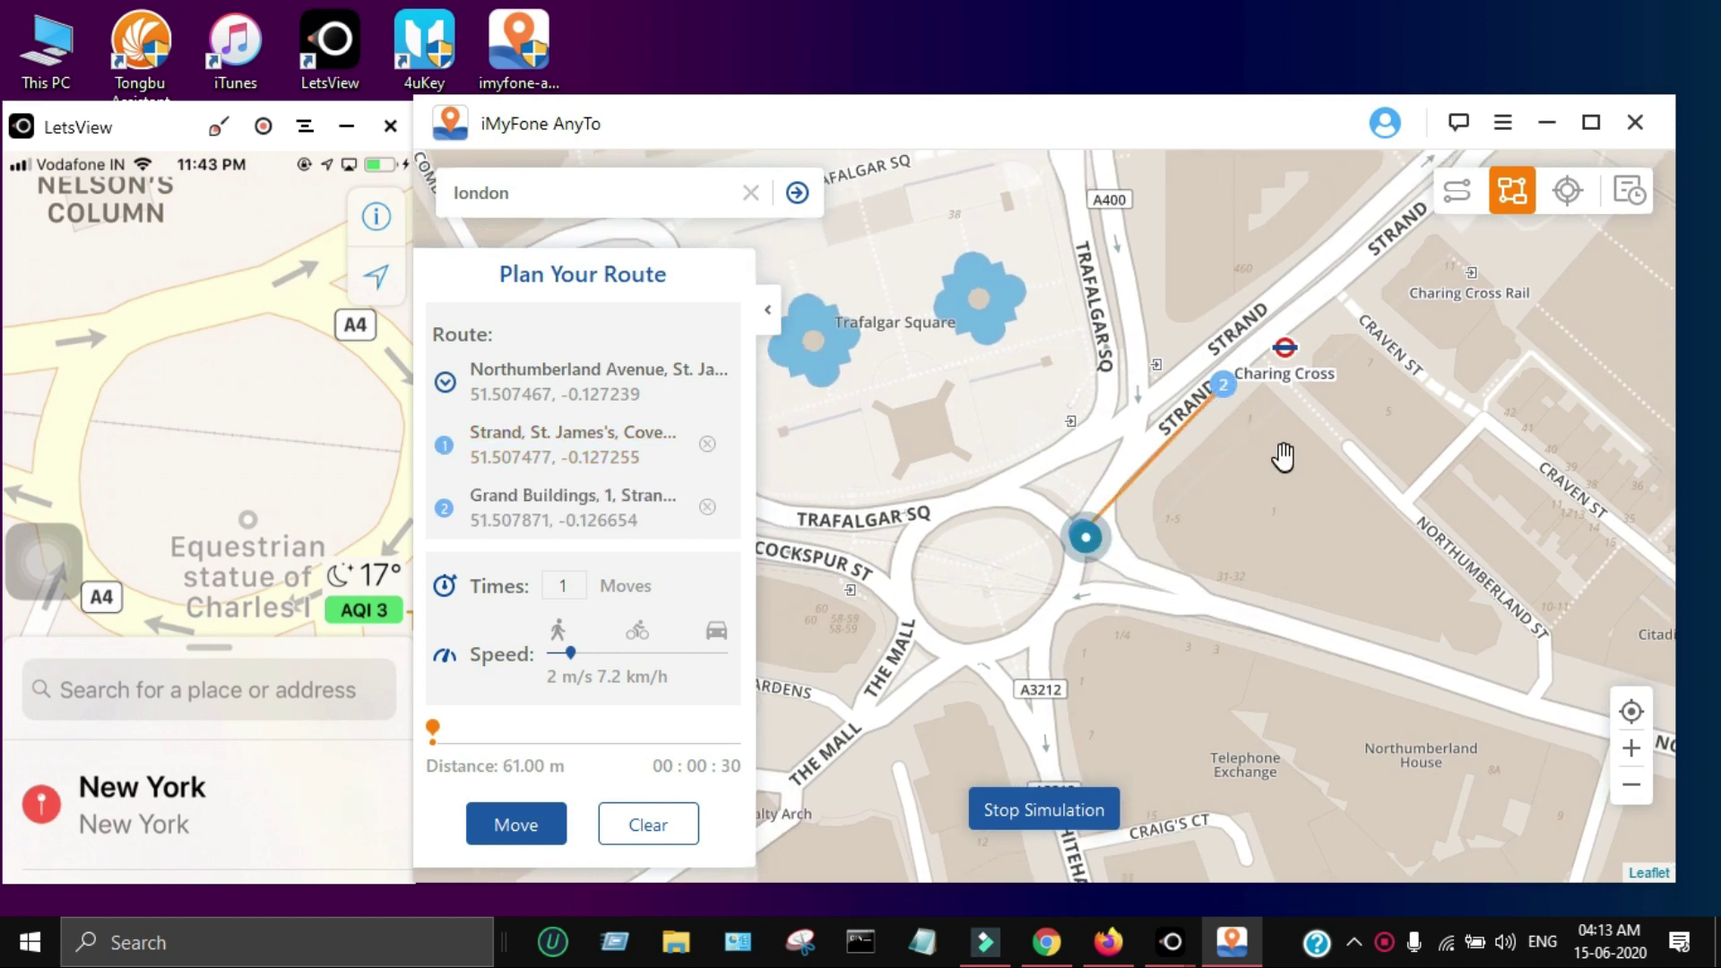
click(1381, 487)
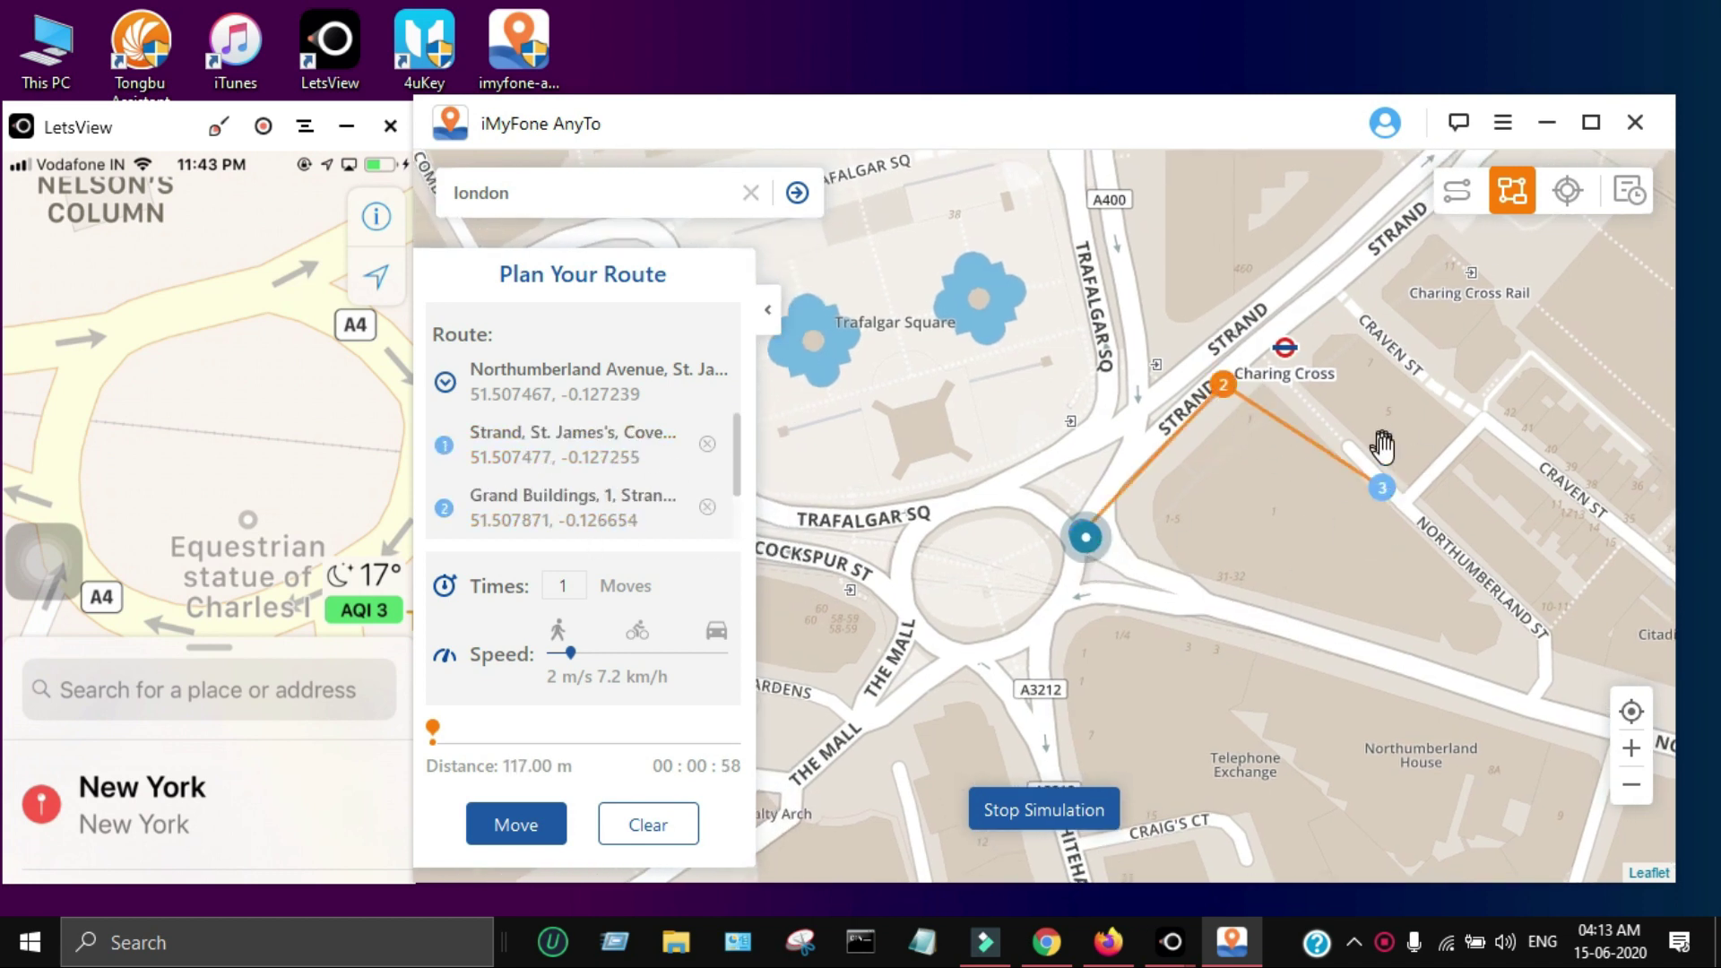
click(1082, 563)
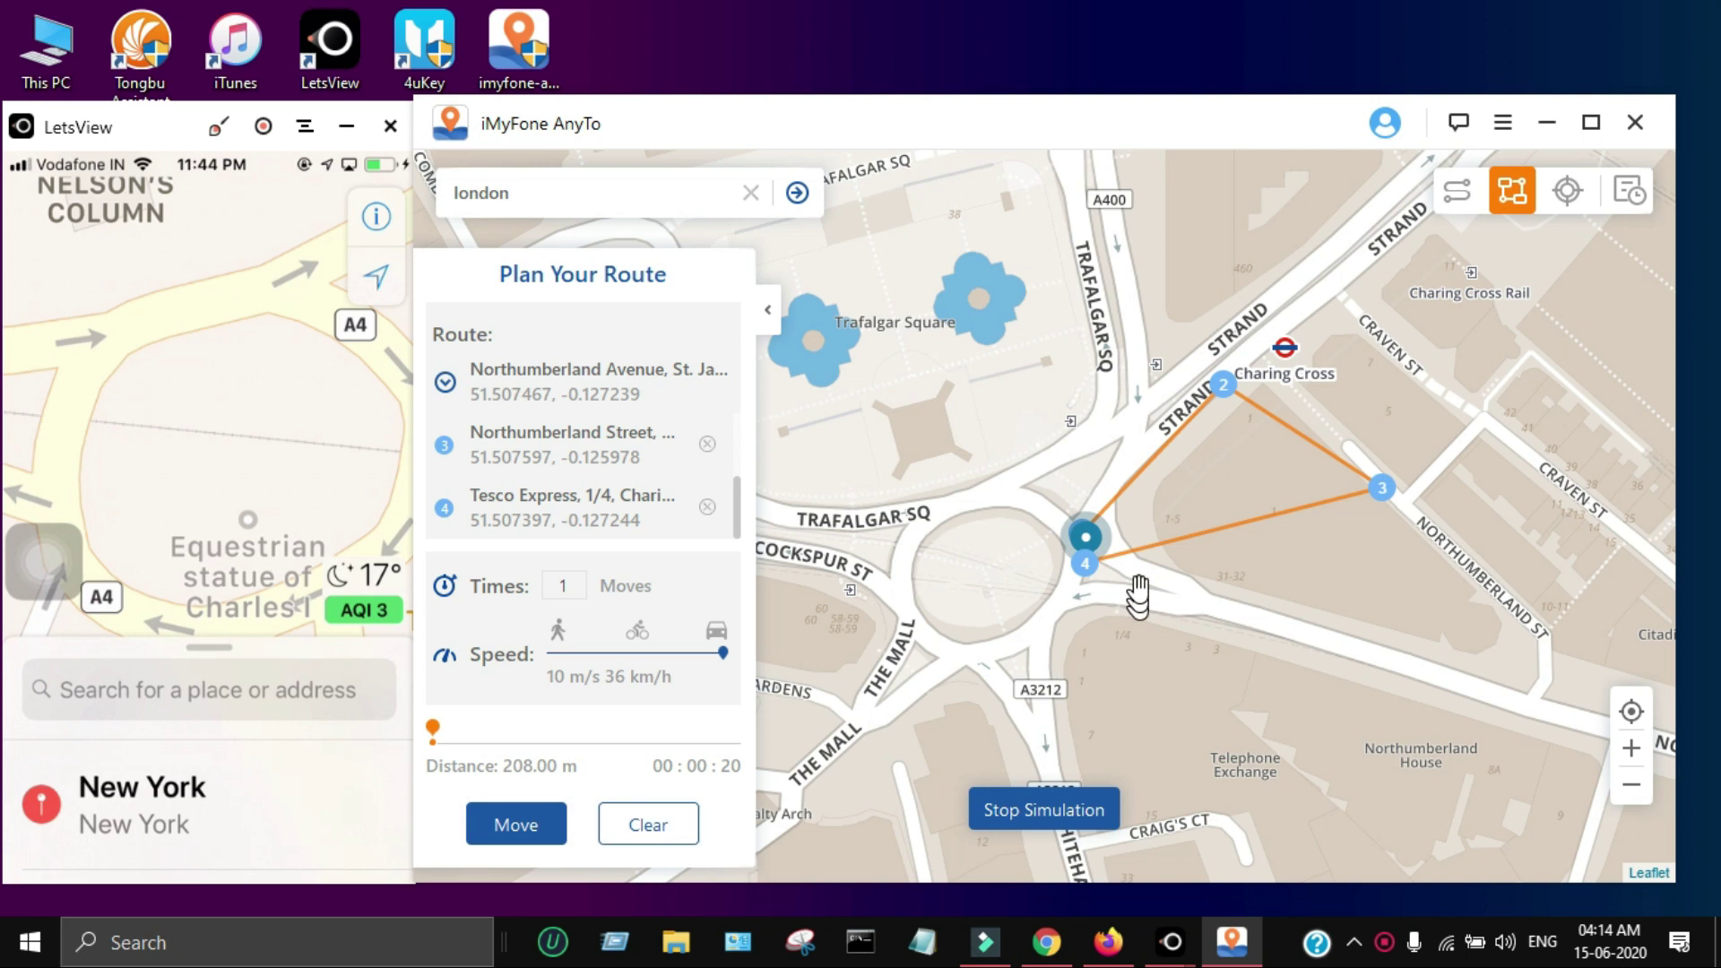
Drag waypoint 4 onto Northumberland Avenue and add three more waypoints back to the start.
drag(1085, 563, 1131, 585)
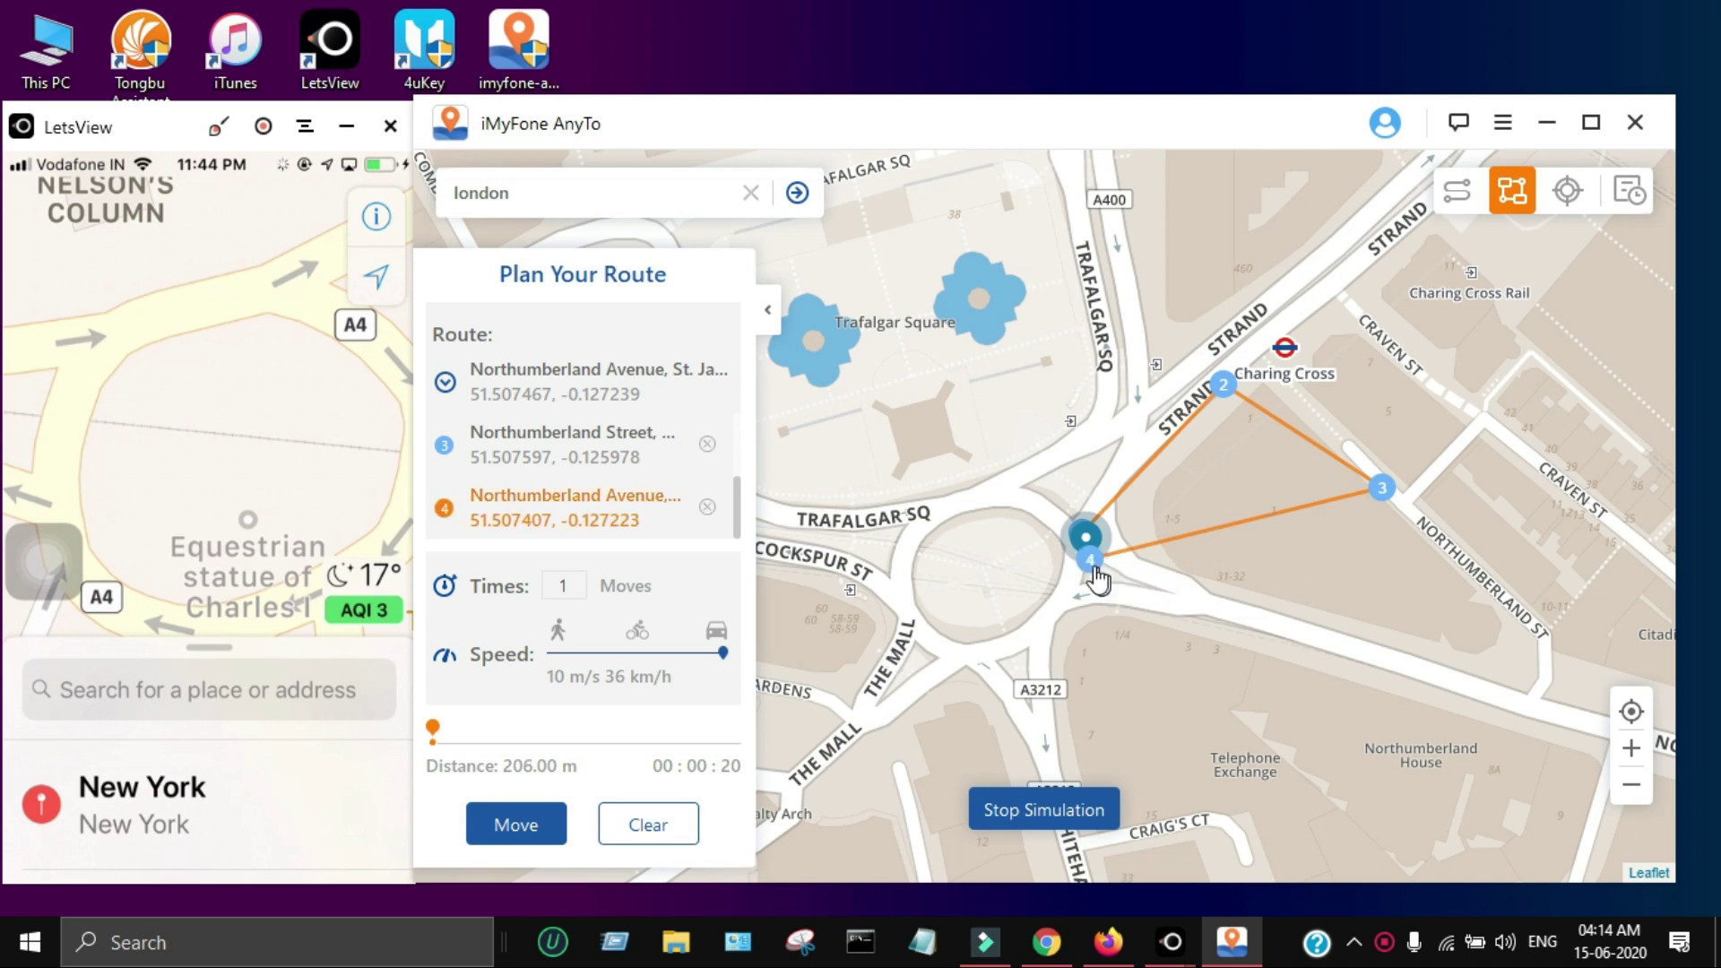
drag(1511, 589, 1502, 595)
click(1553, 684)
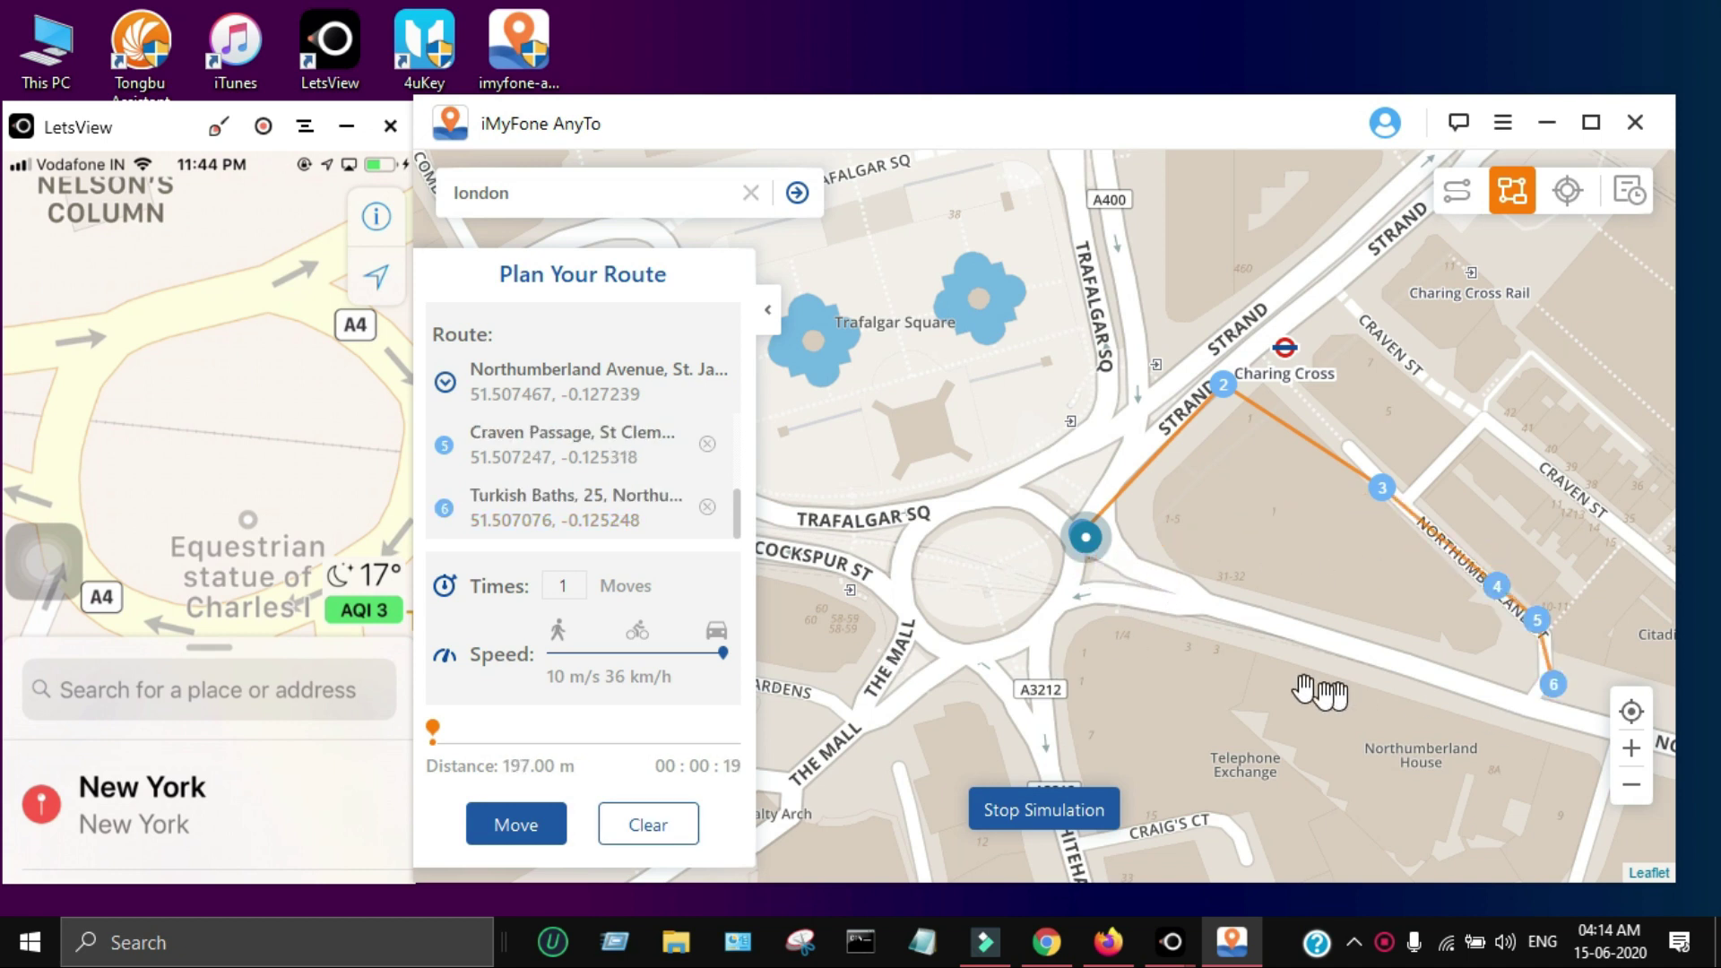
click(1399, 668)
click(1092, 568)
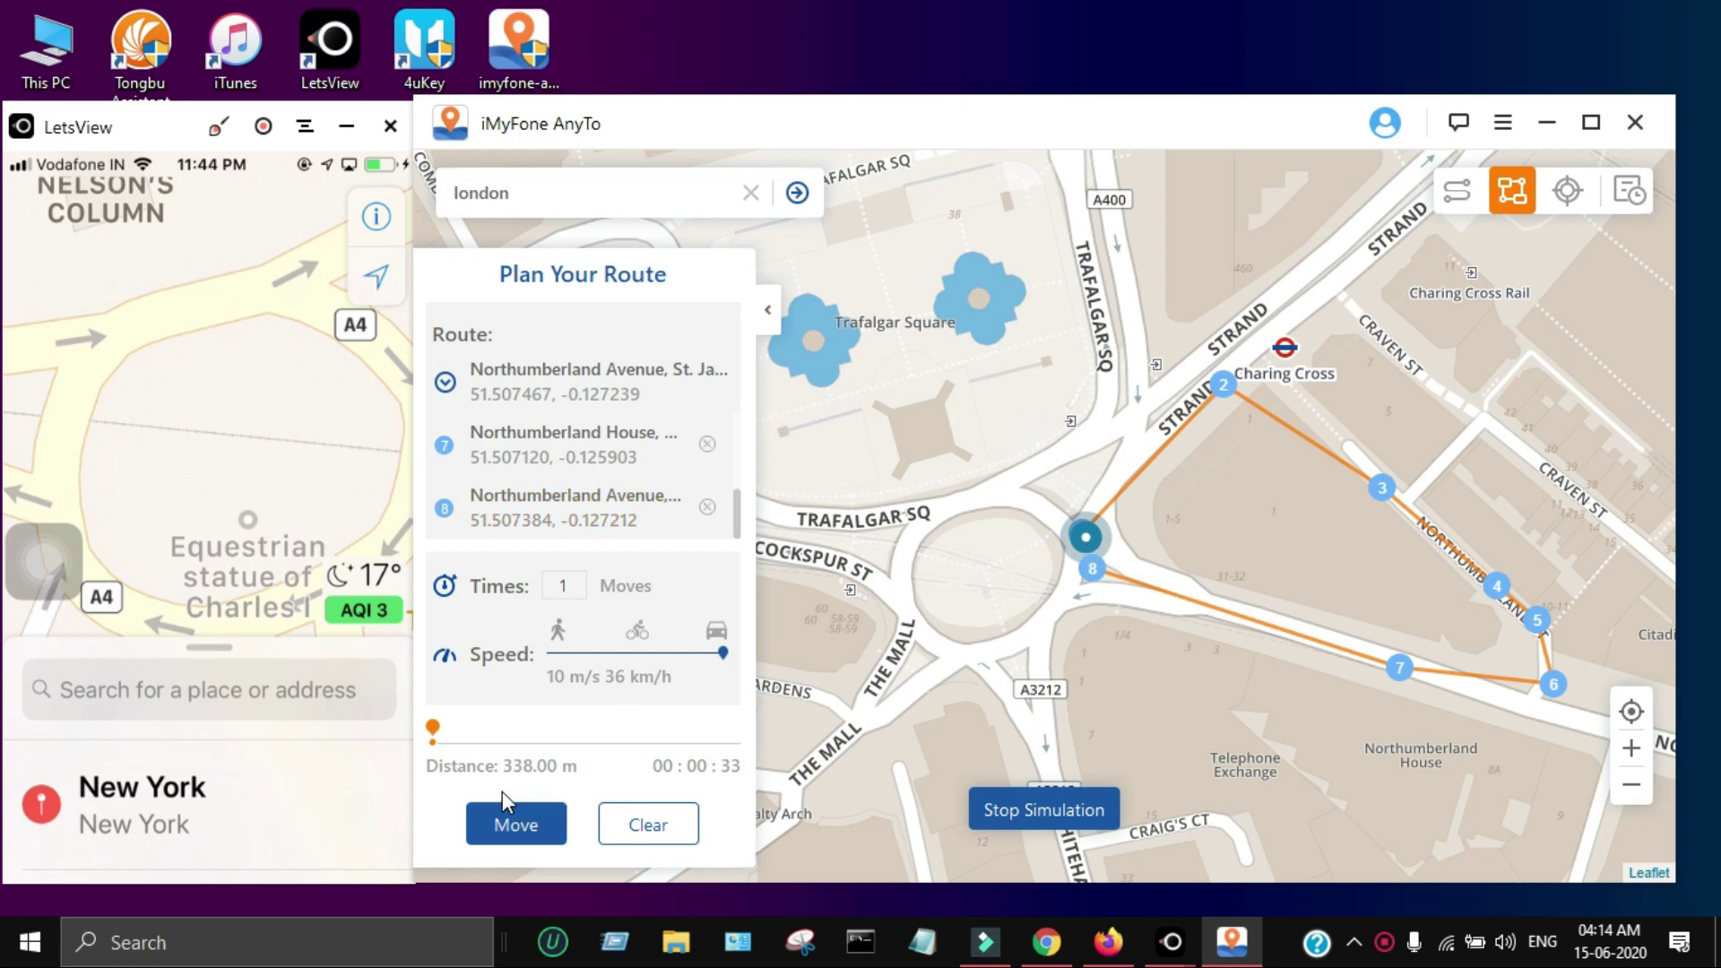
Run the 338 m eight-spot route at 10 m/s, then view and close Historical Records.
click(514, 812)
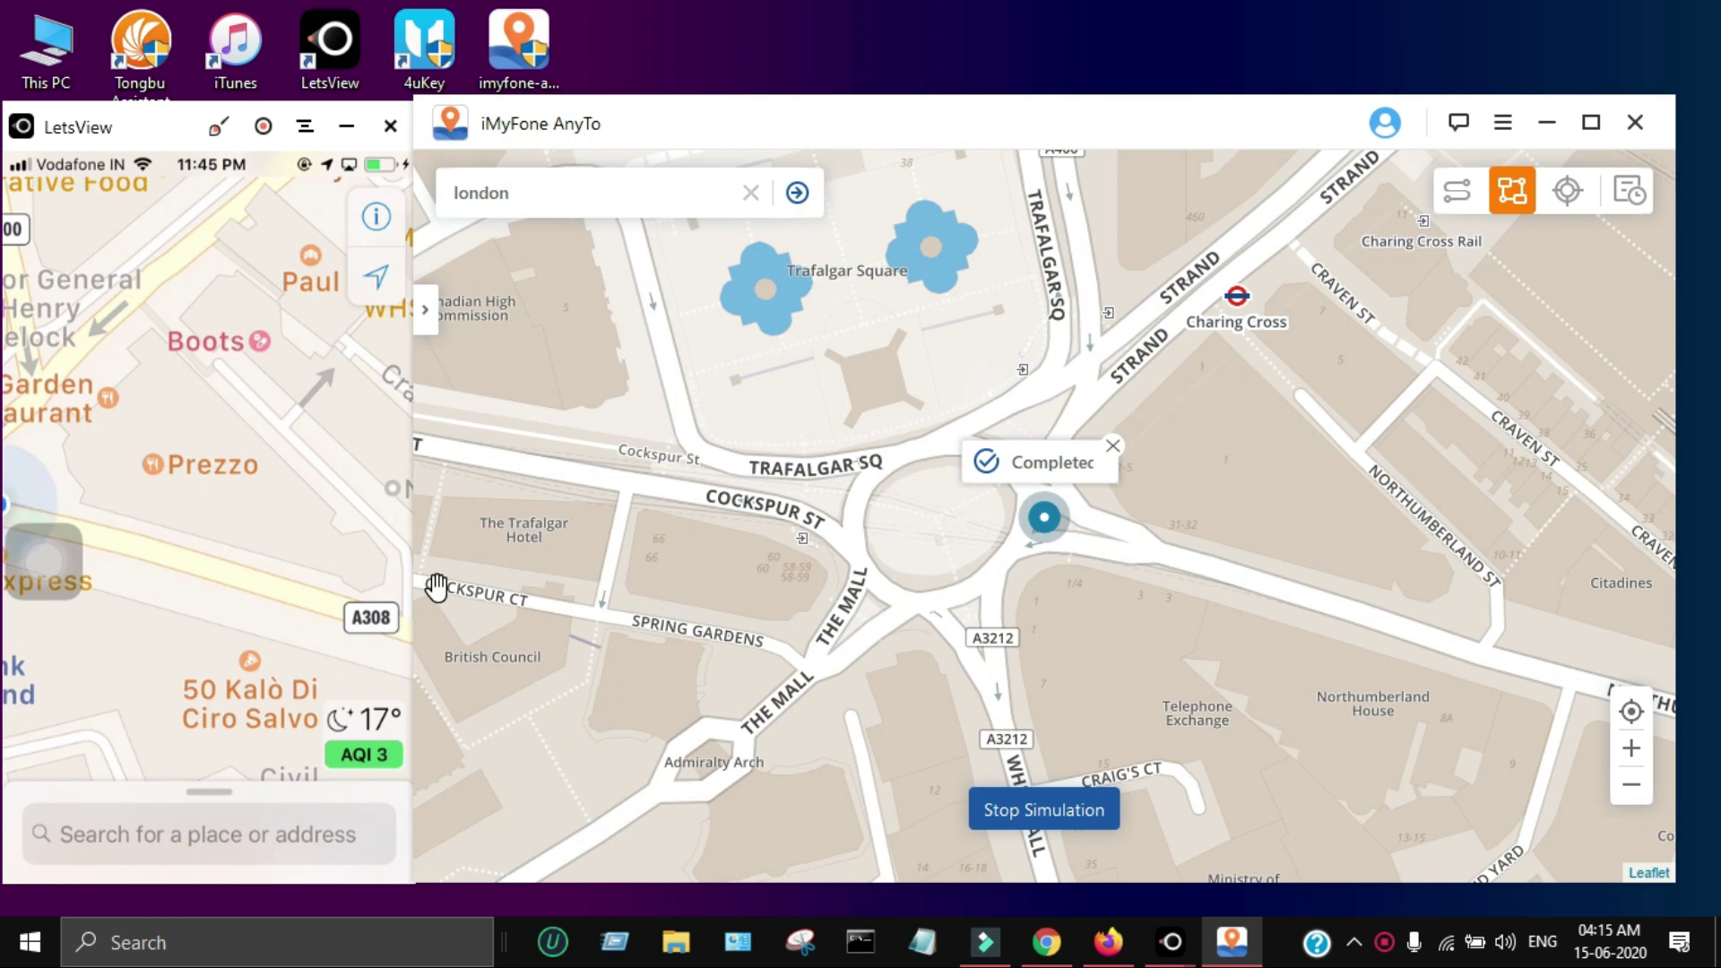
click(1628, 194)
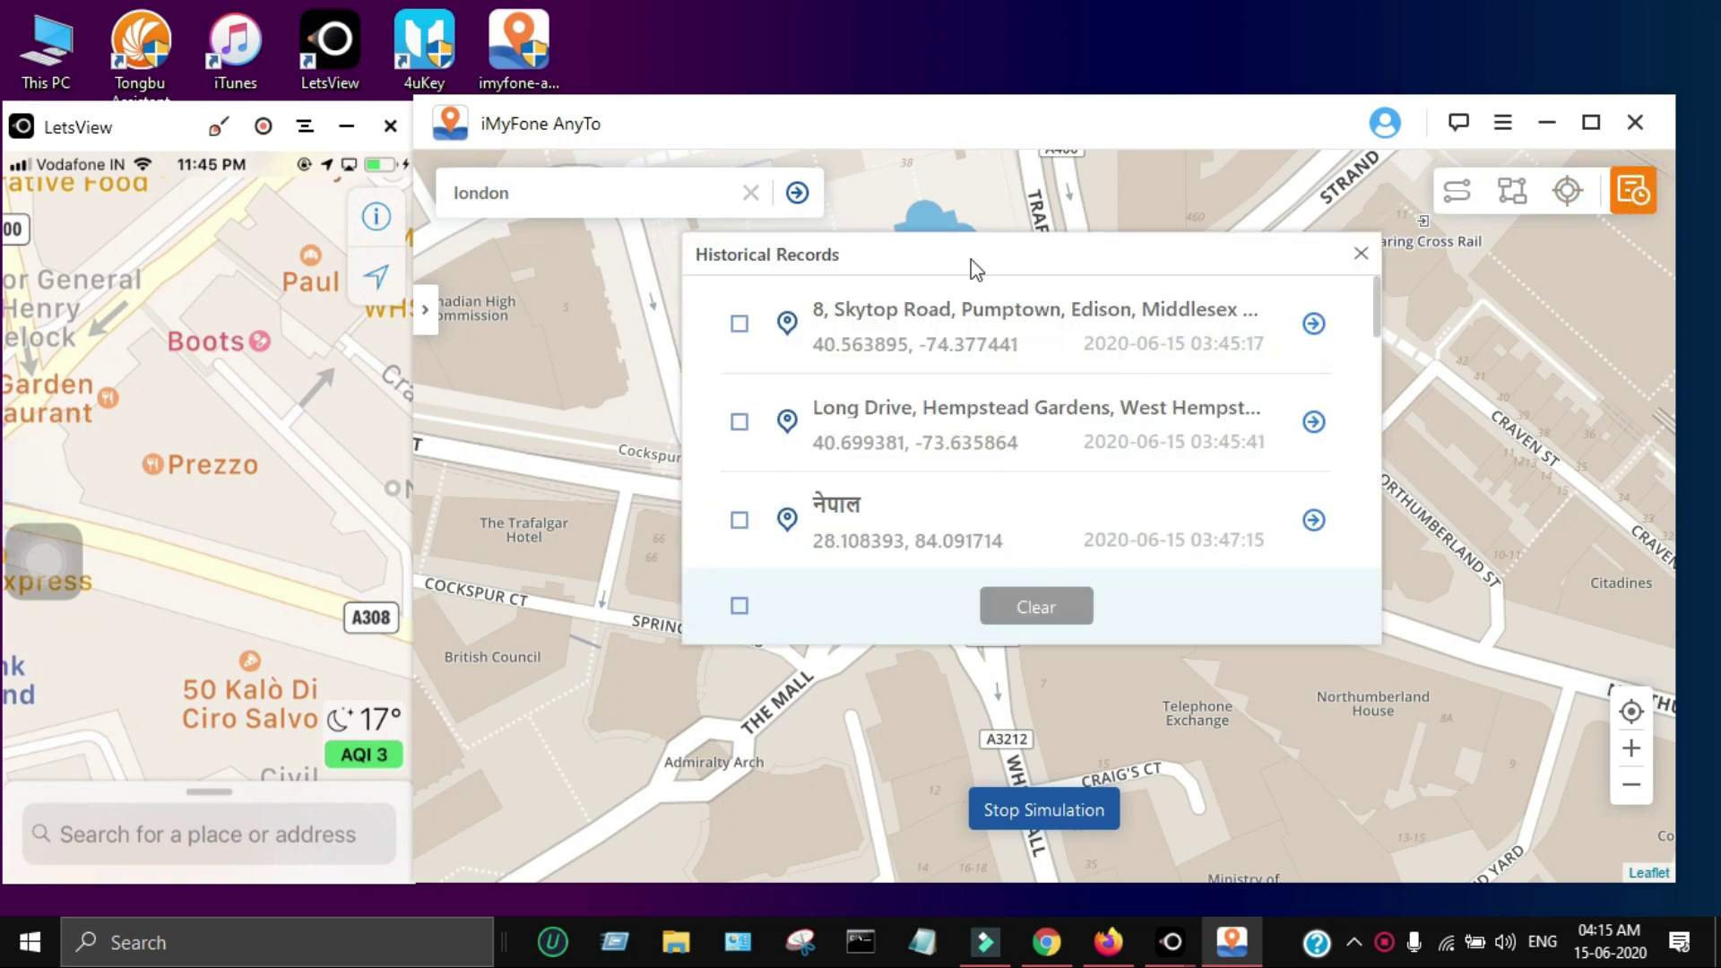
drag(1378, 305, 1359, 269)
click(1360, 254)
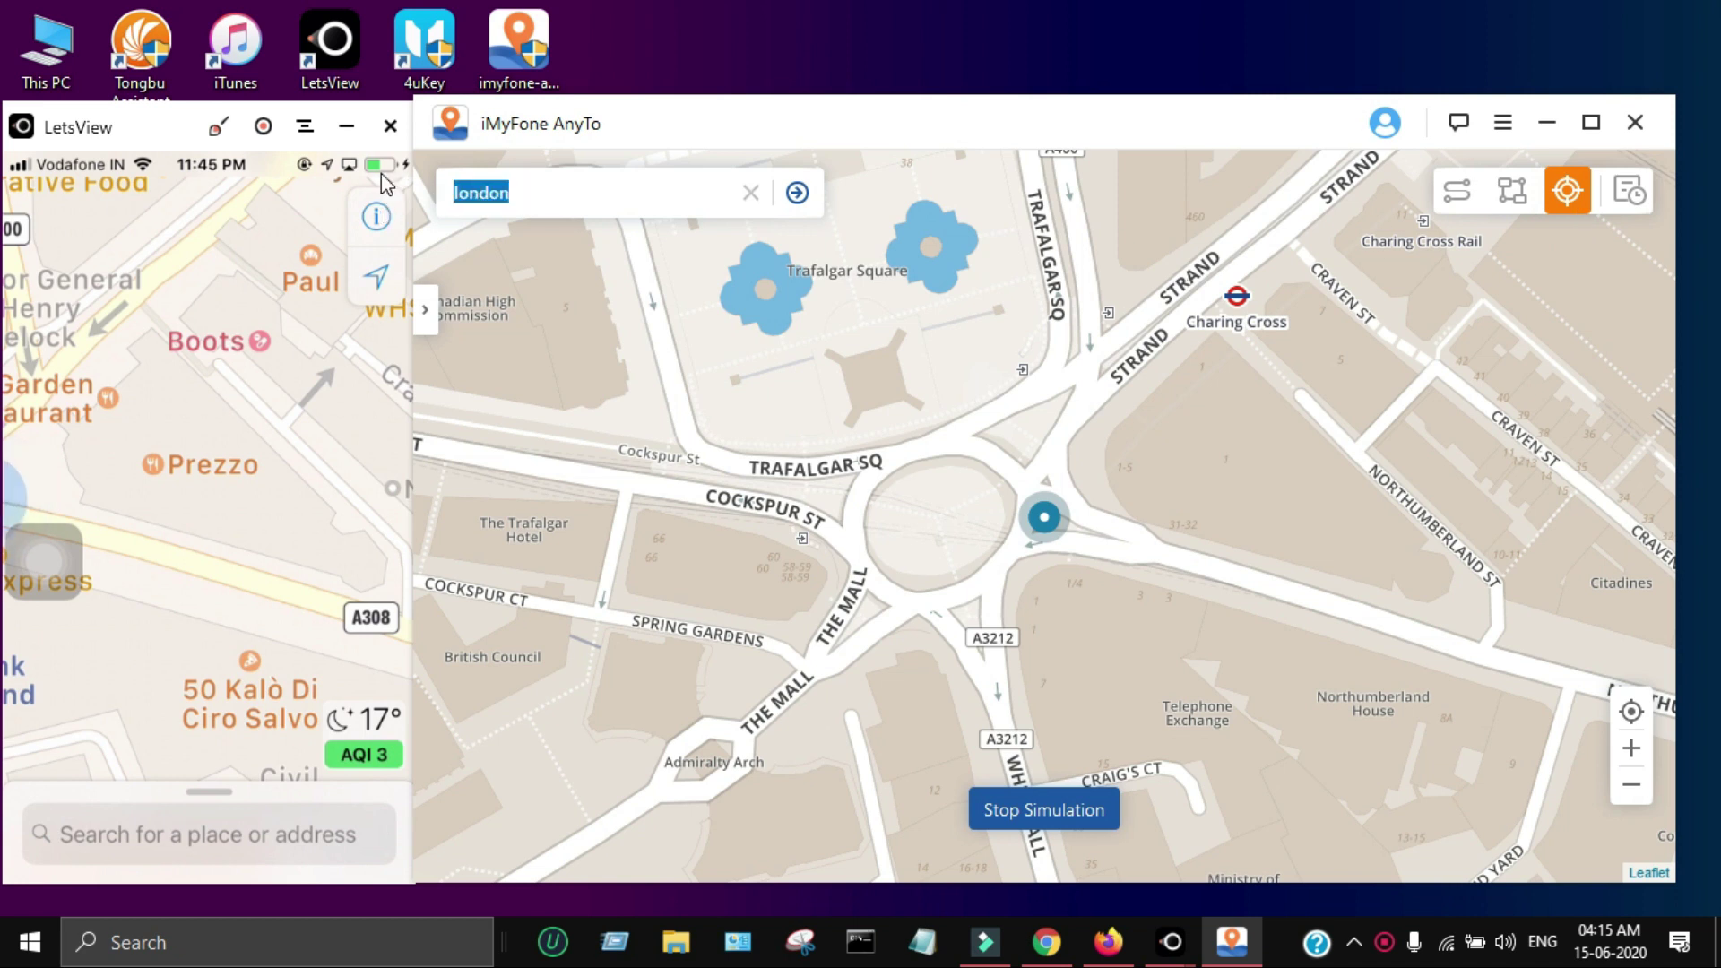
Search for Delhi, India and teleport the iPhone there, confirming the move.
click(587, 201)
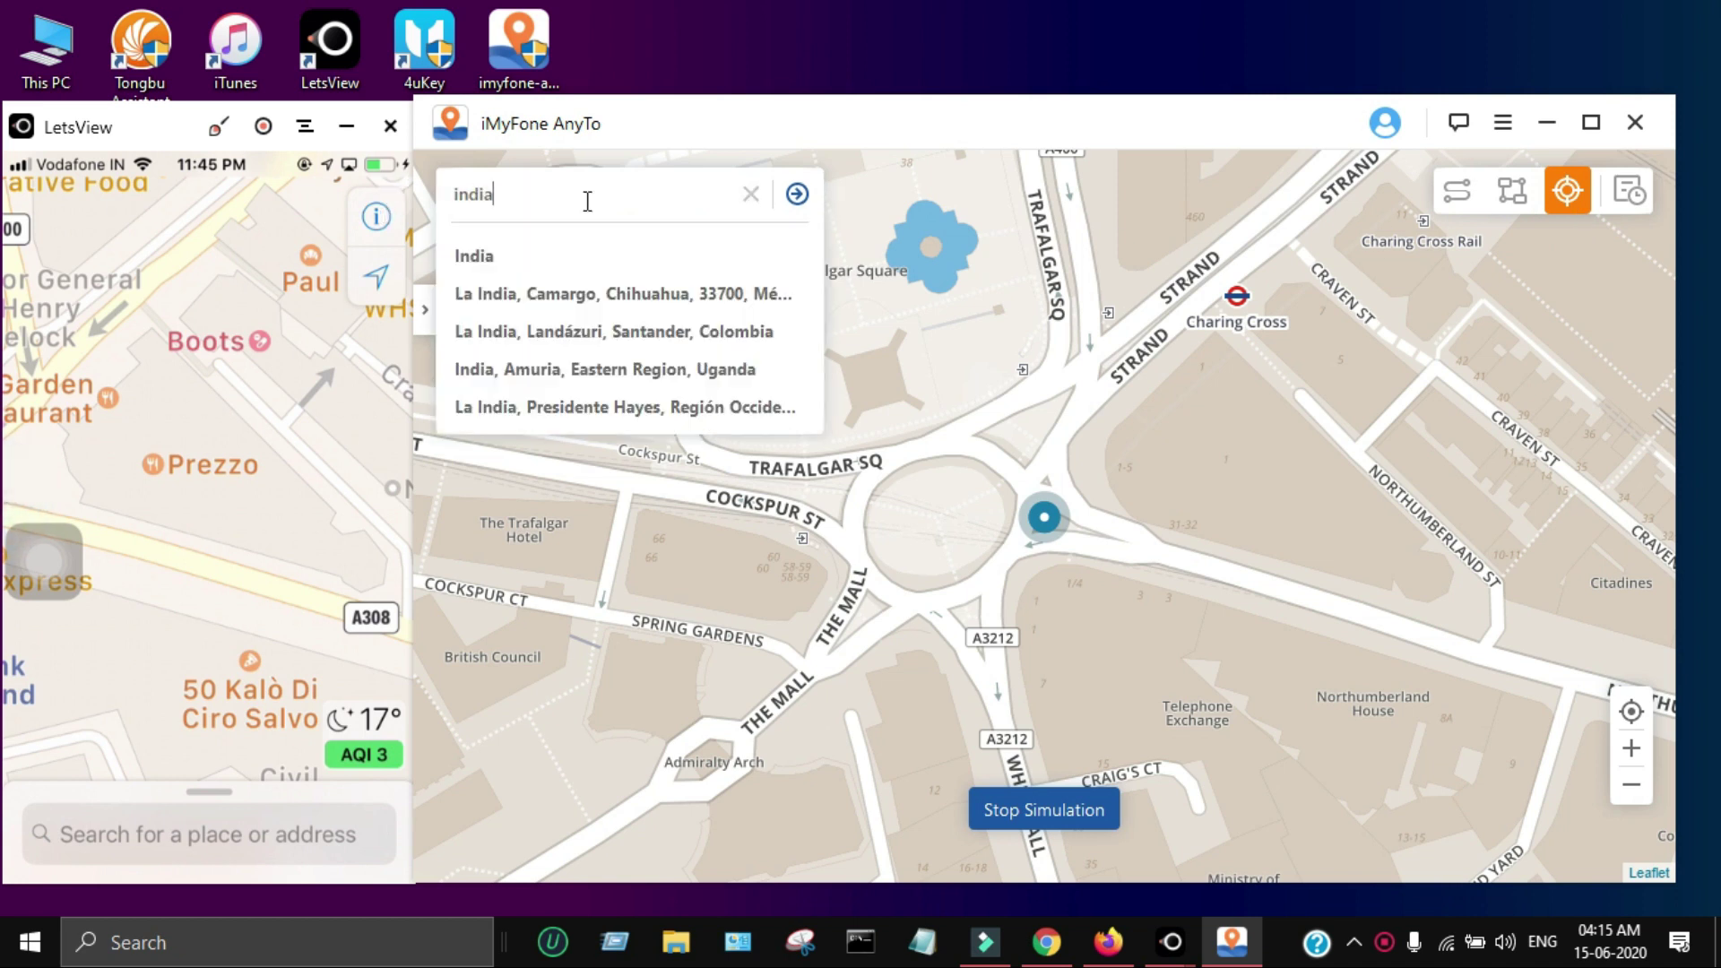
click(499, 292)
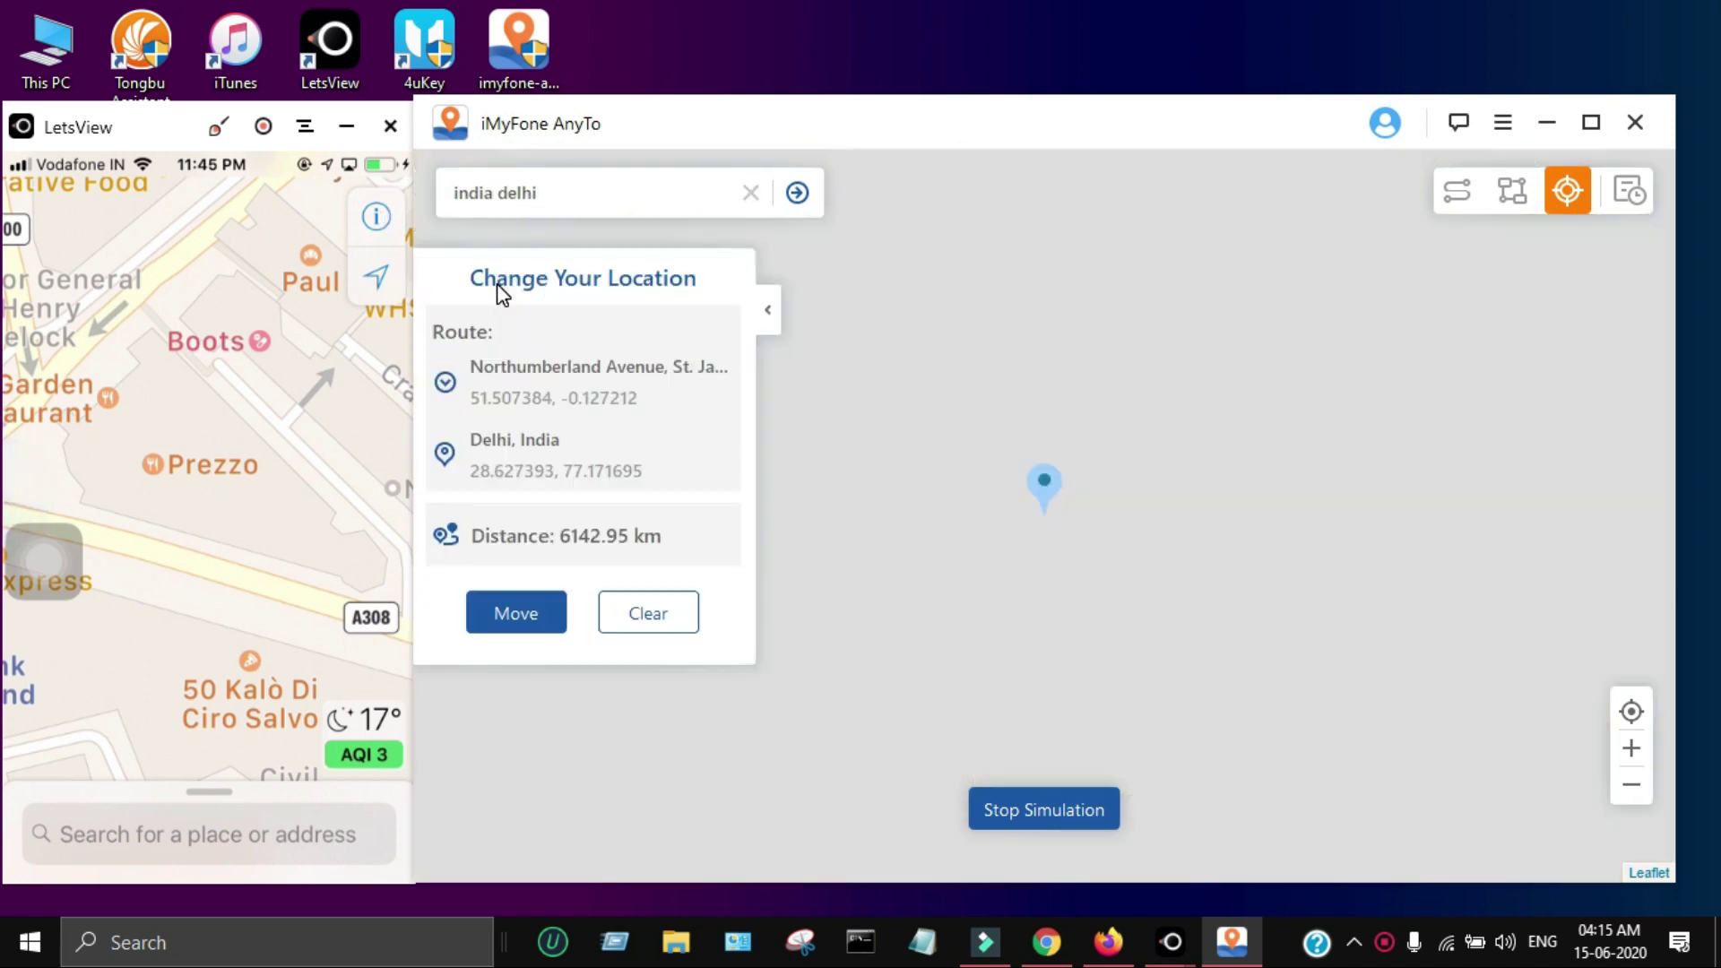
click(522, 626)
click(1045, 513)
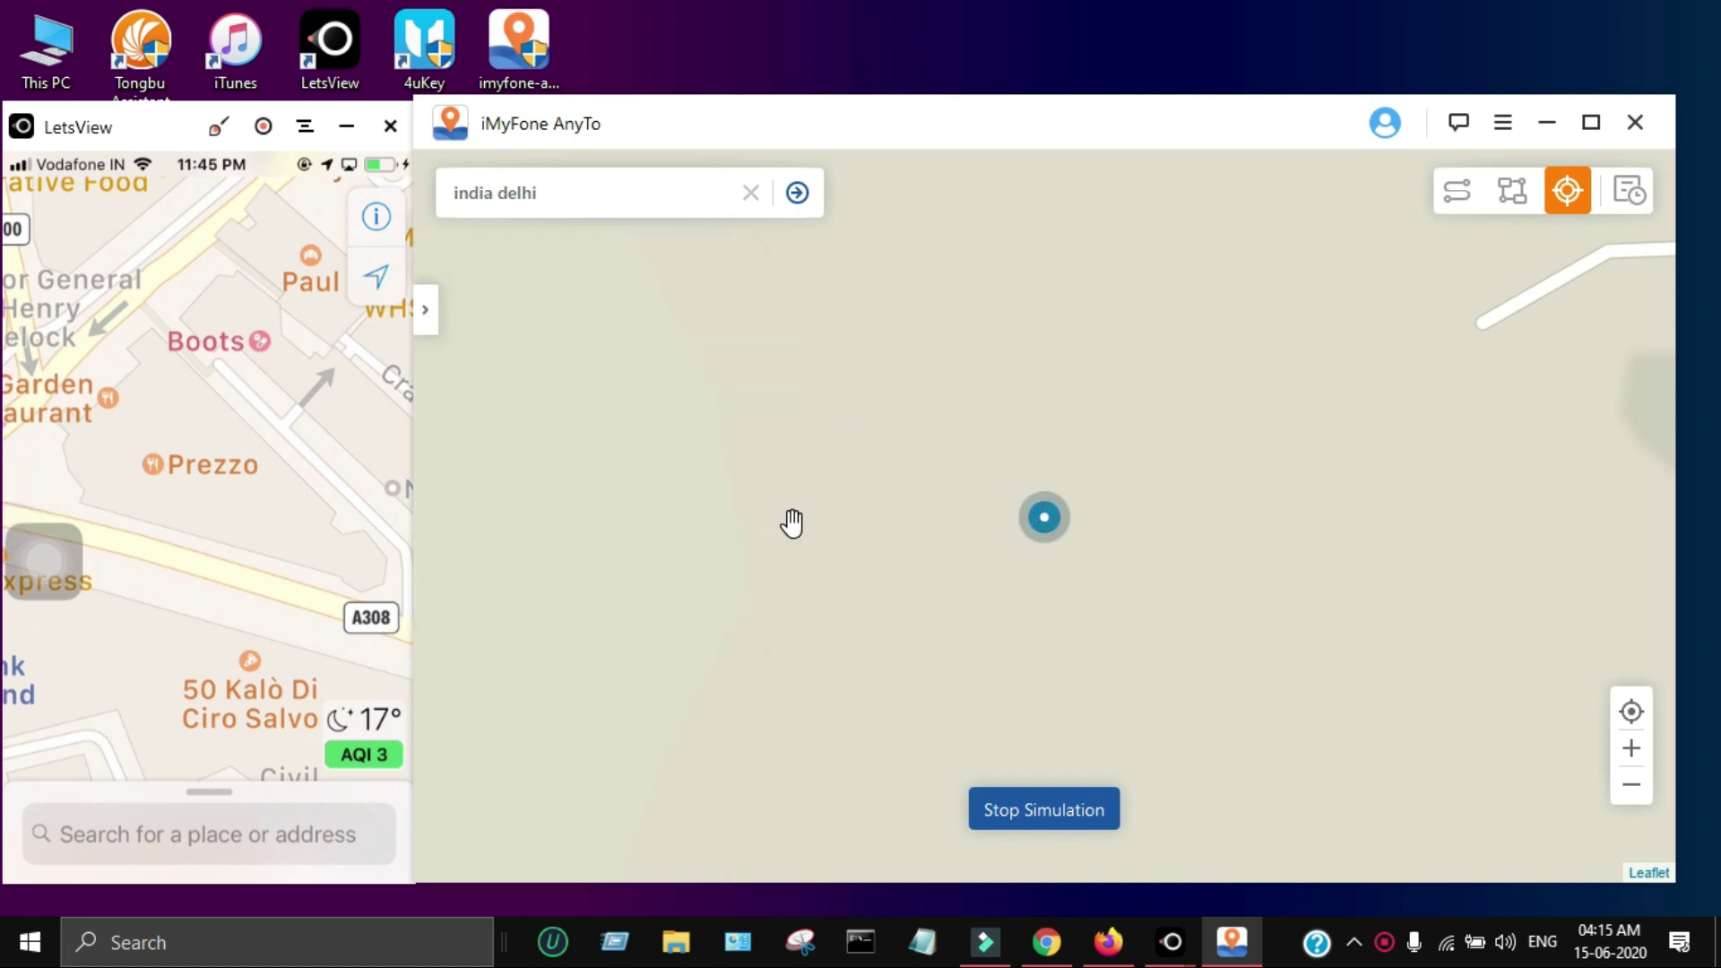
Zoom the map out three levels and teleport to a spot near IARI, New Delhi.
click(1632, 787)
click(1632, 786)
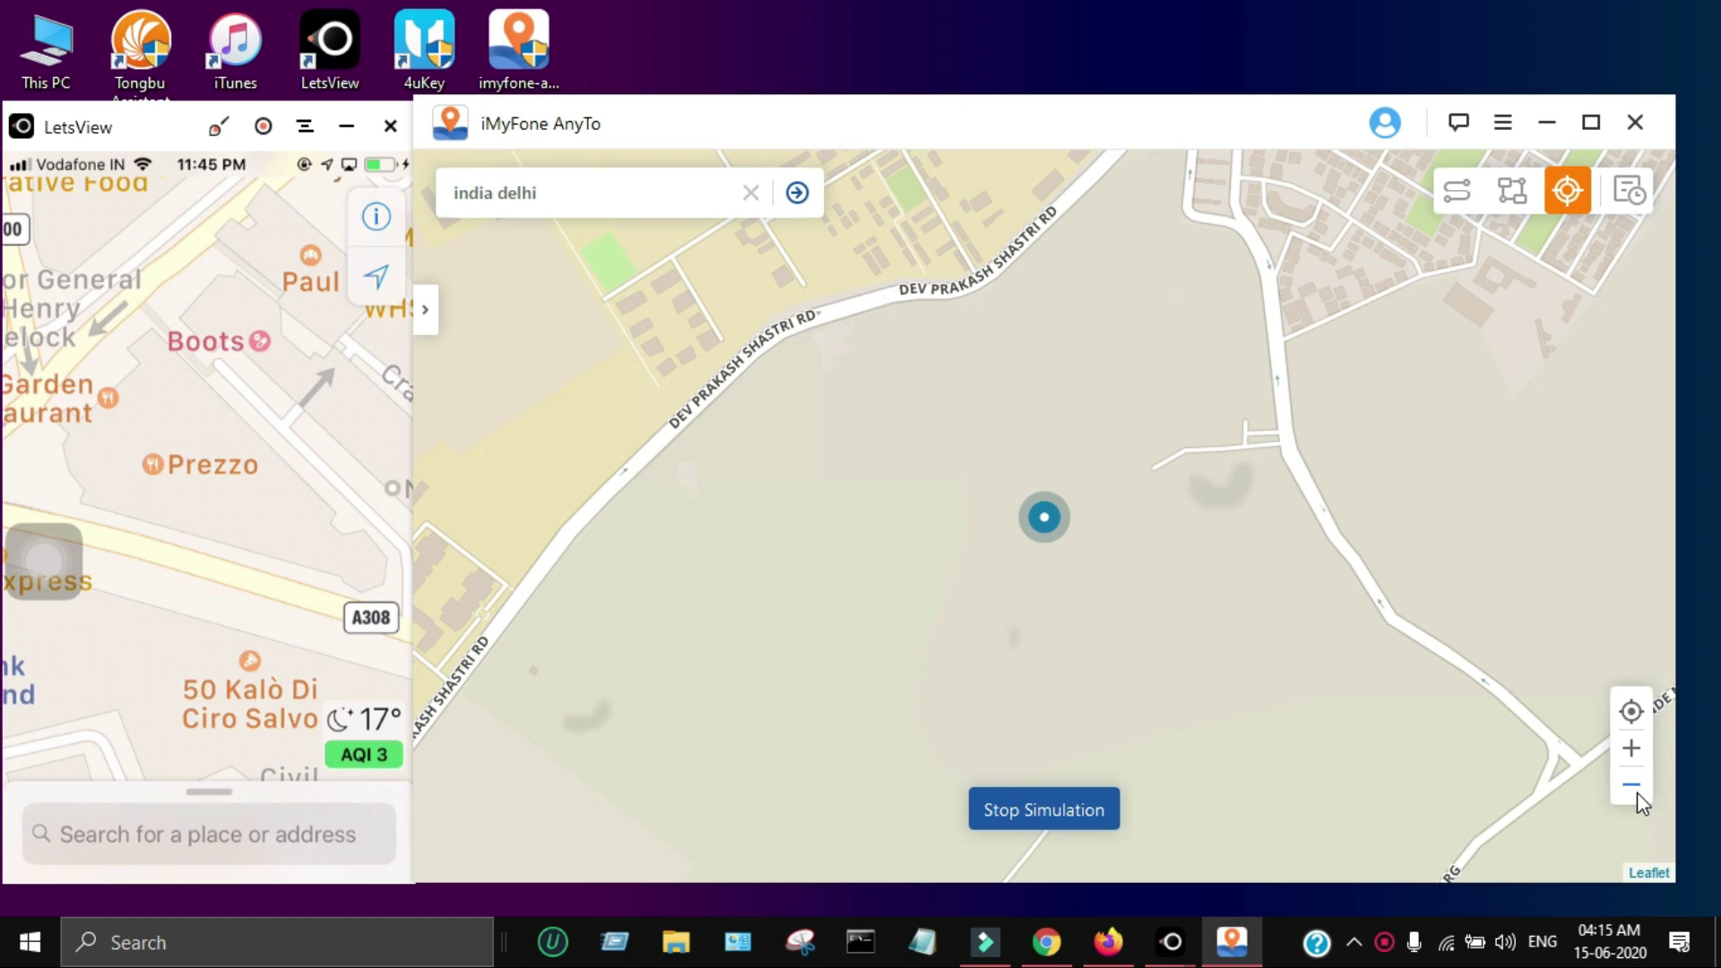
click(1631, 785)
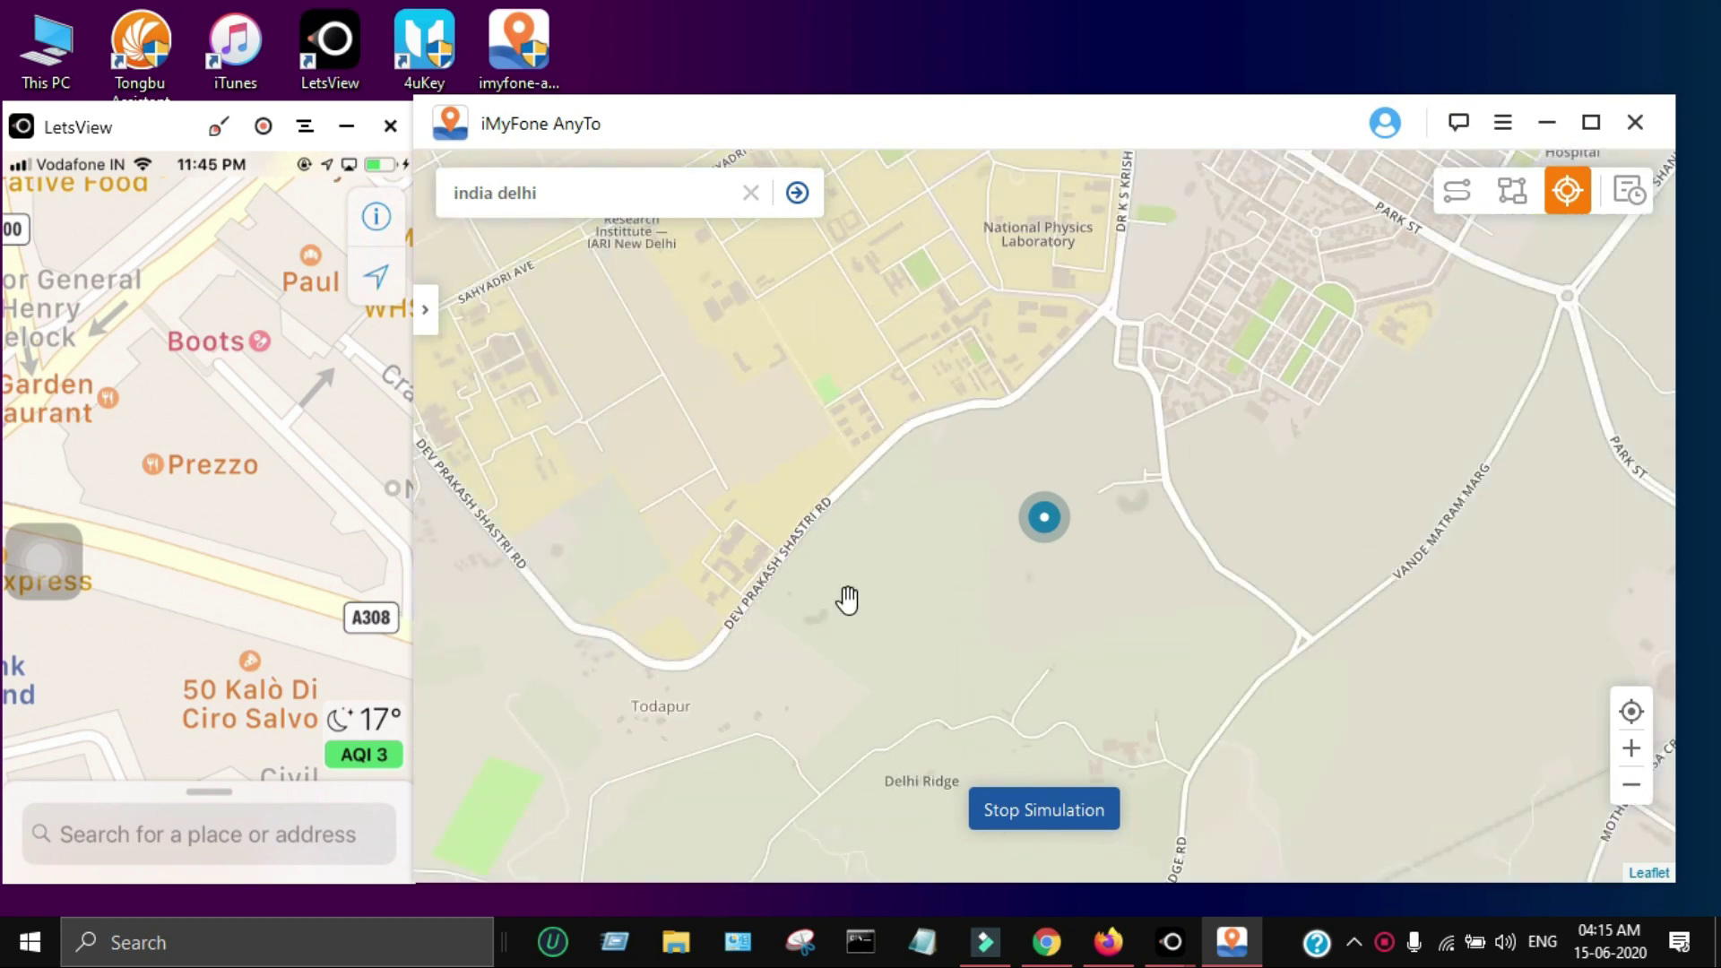
click(370, 292)
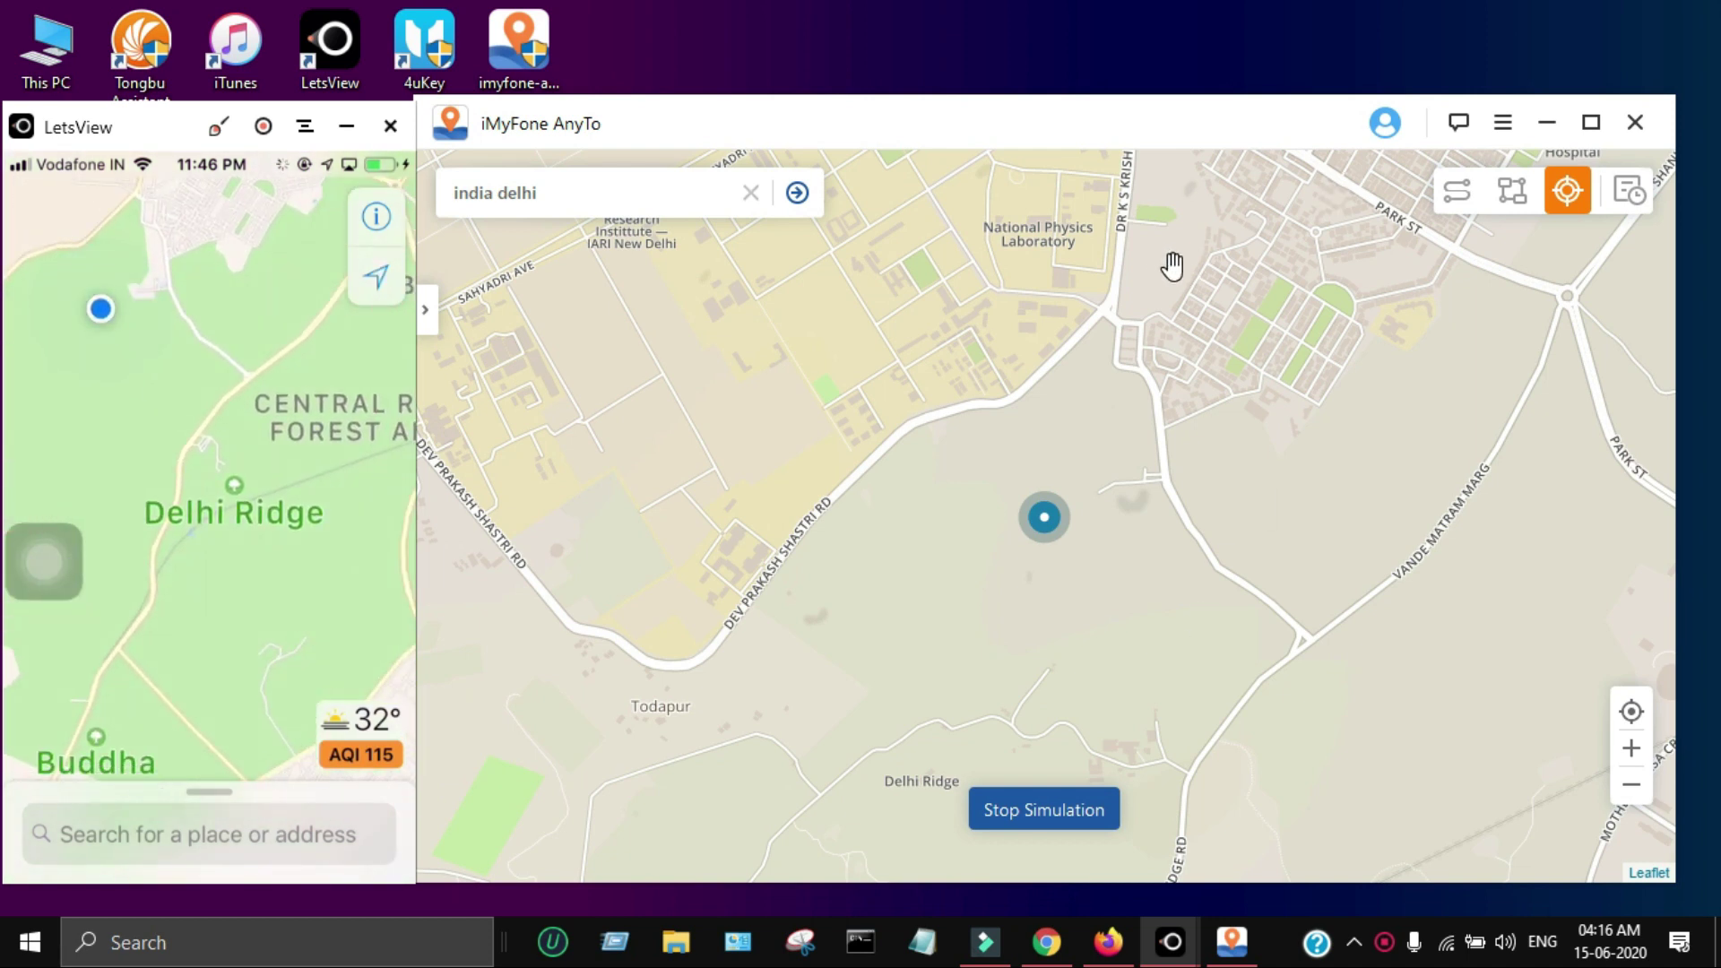
click(652, 333)
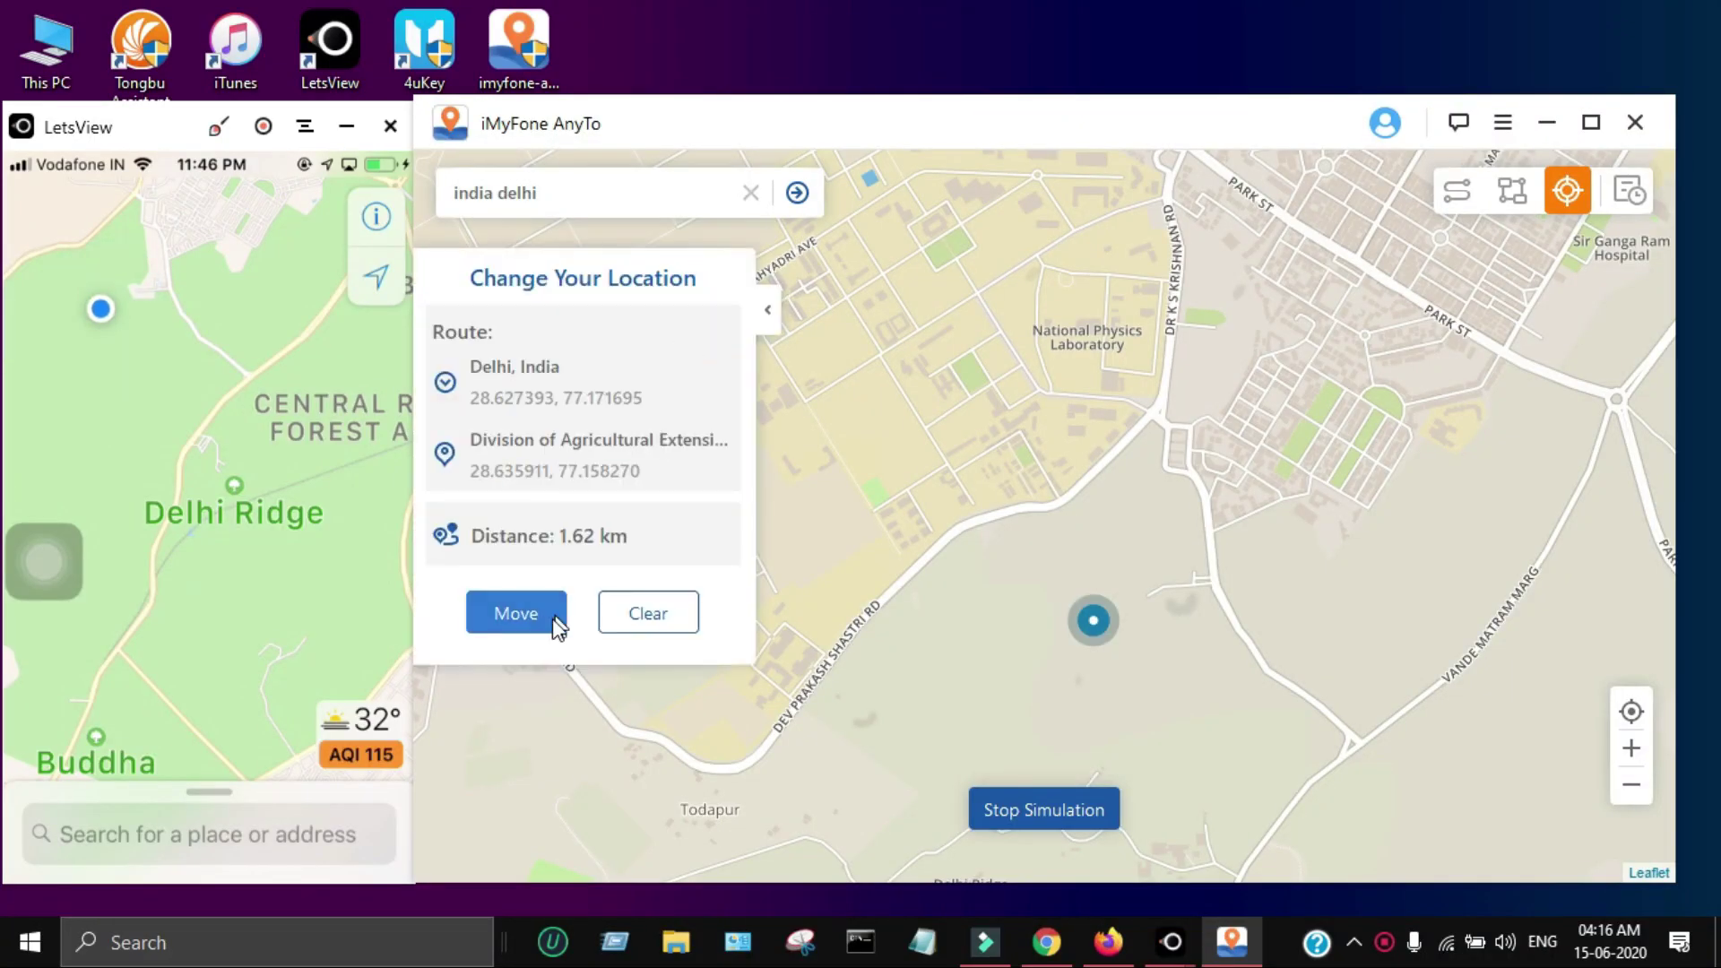
click(551, 617)
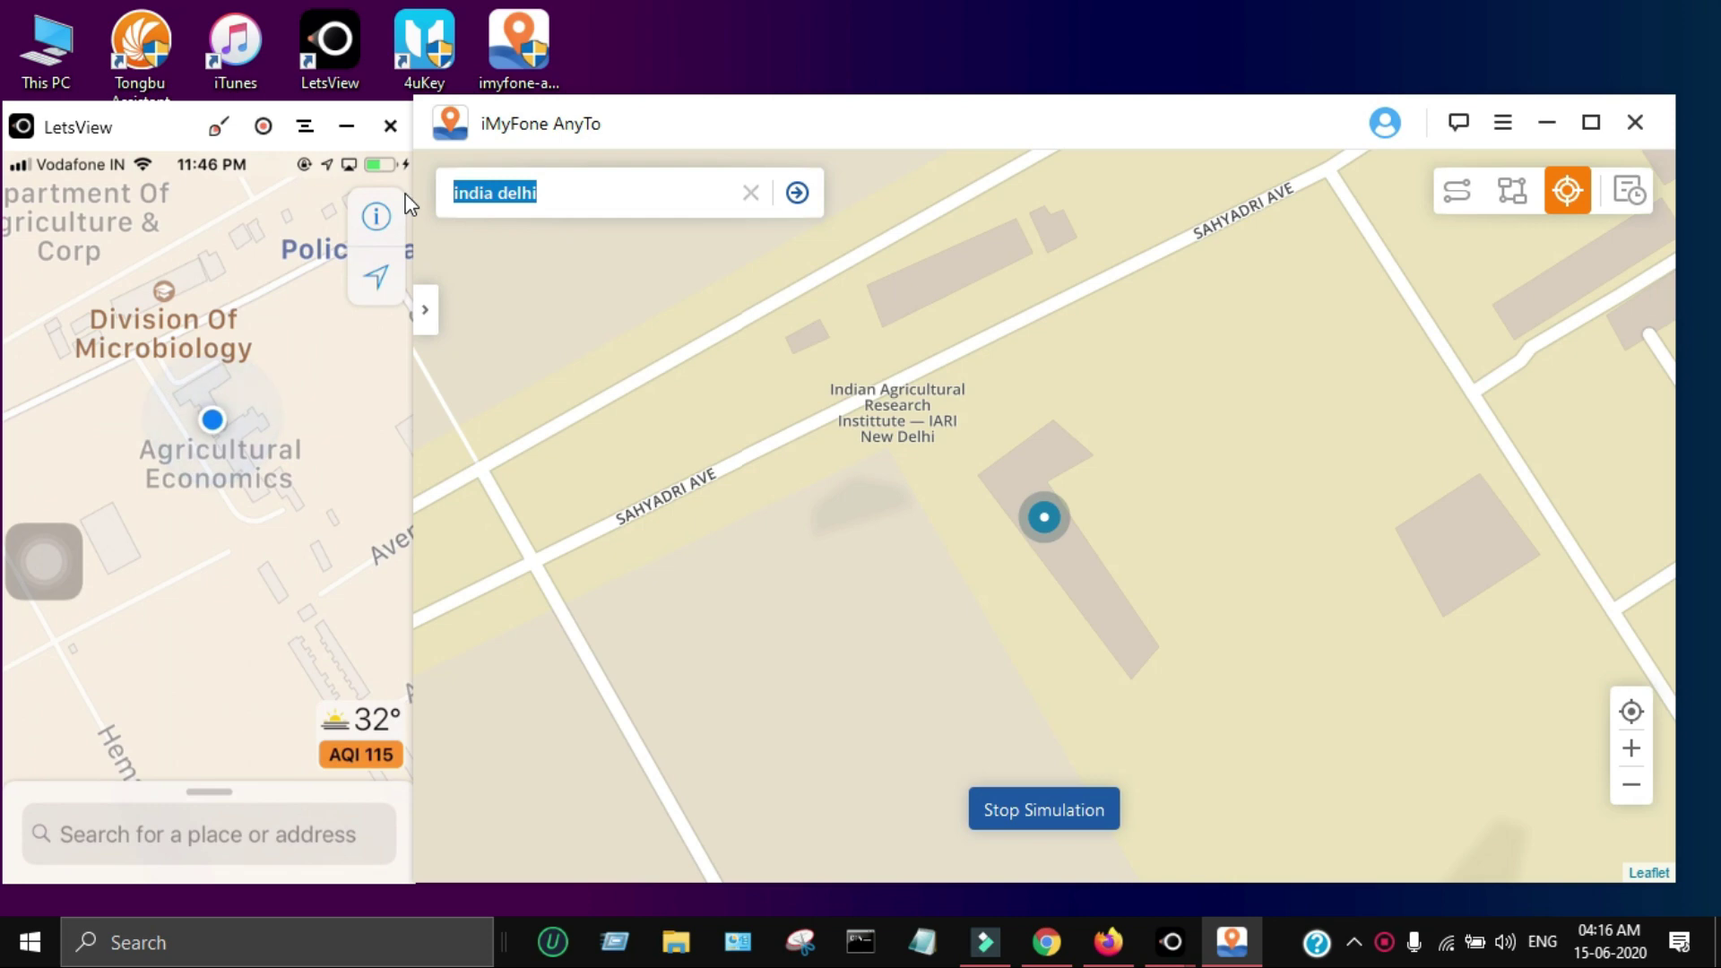
Teleport the iPhone to 'mumbai india' via the search suggestion, confirming the warning.
text(mumbai india)
click(571, 260)
click(551, 617)
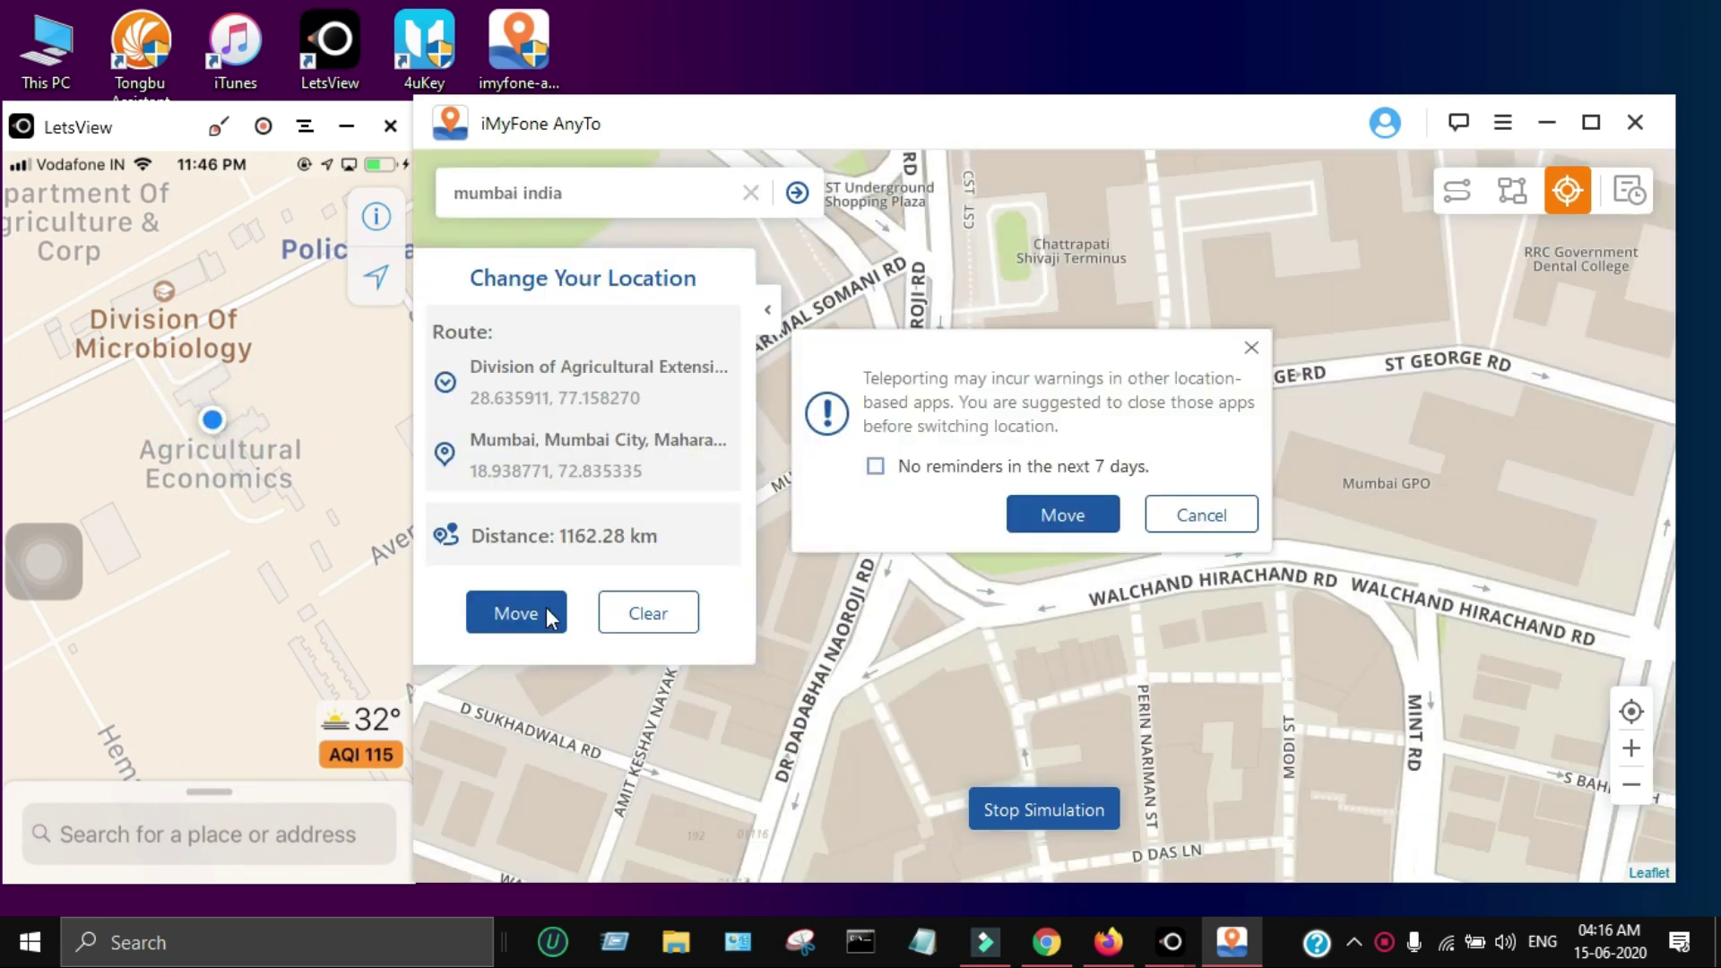
key(Return)
Clear the first Mumbai destination and set Mumbai GPO as the new destination.
click(671, 464)
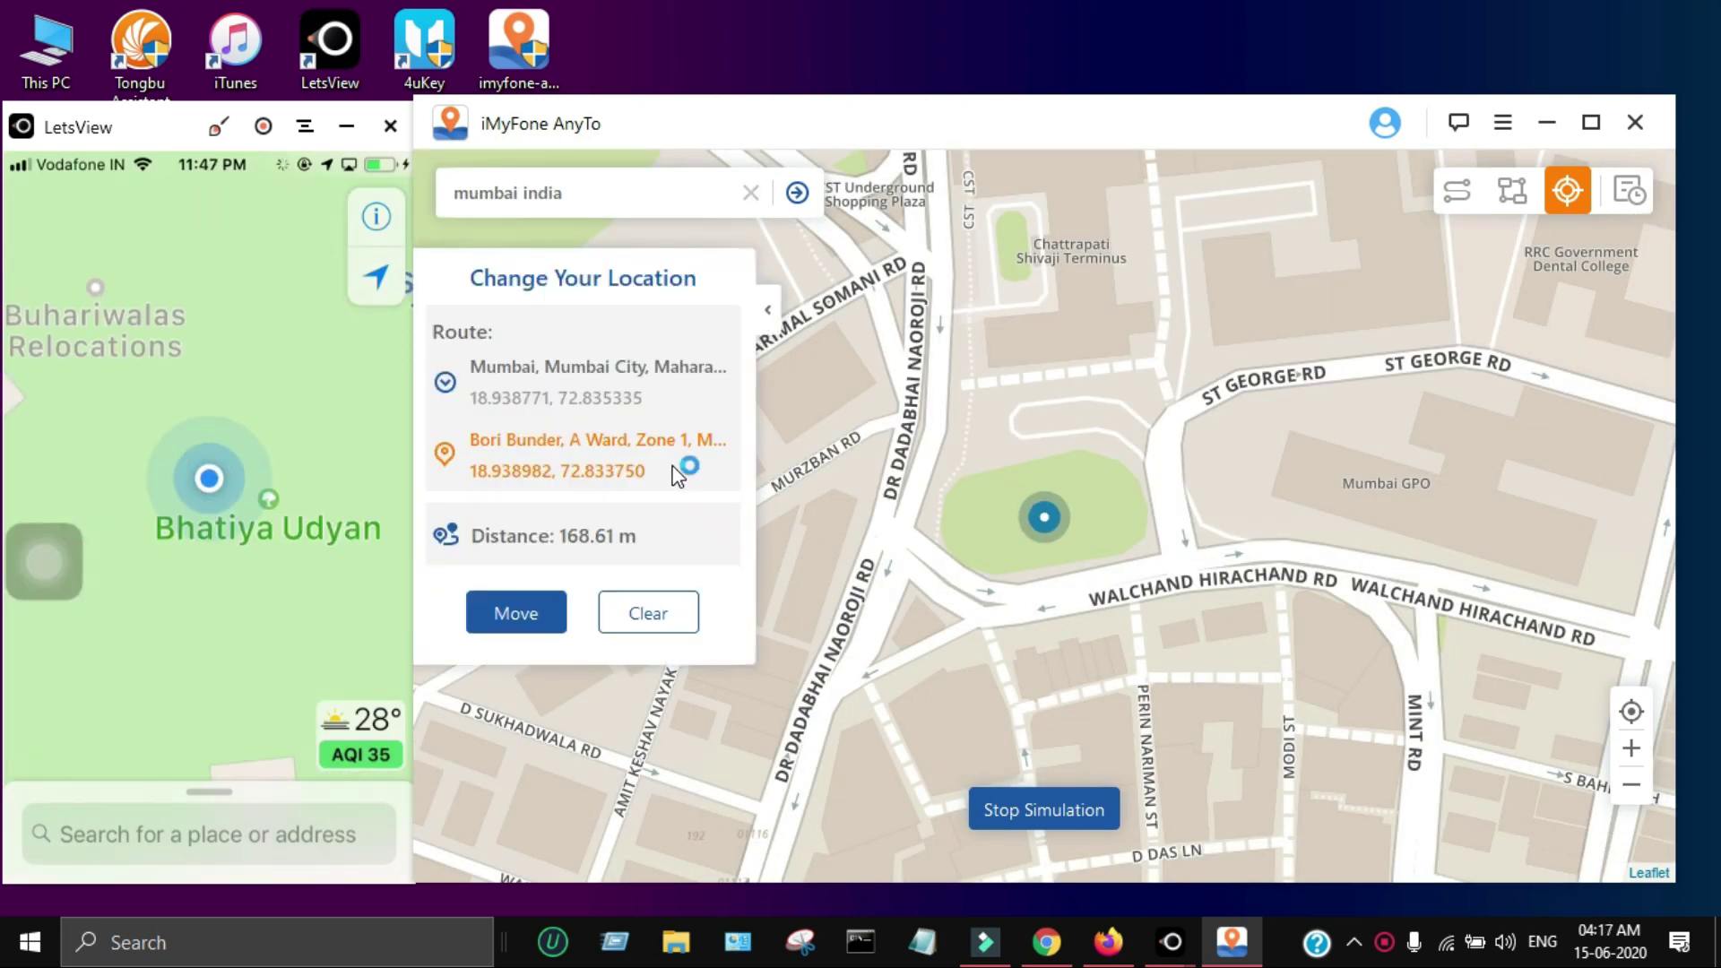
click(1030, 524)
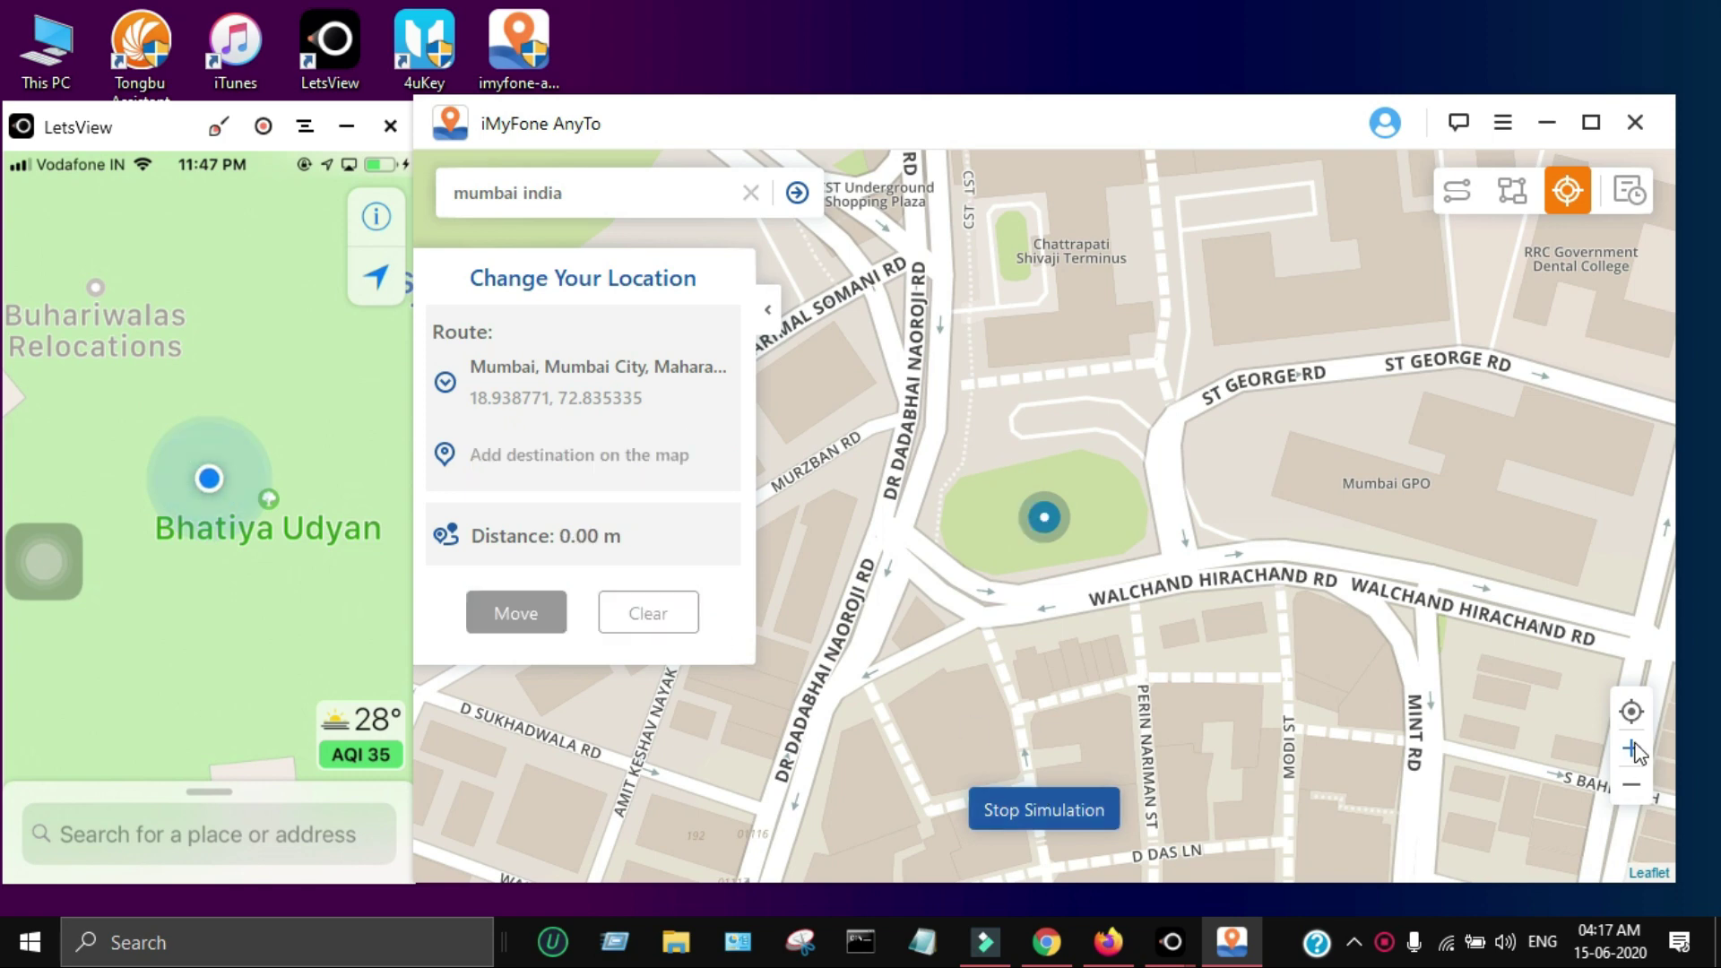
click(1053, 587)
click(1041, 516)
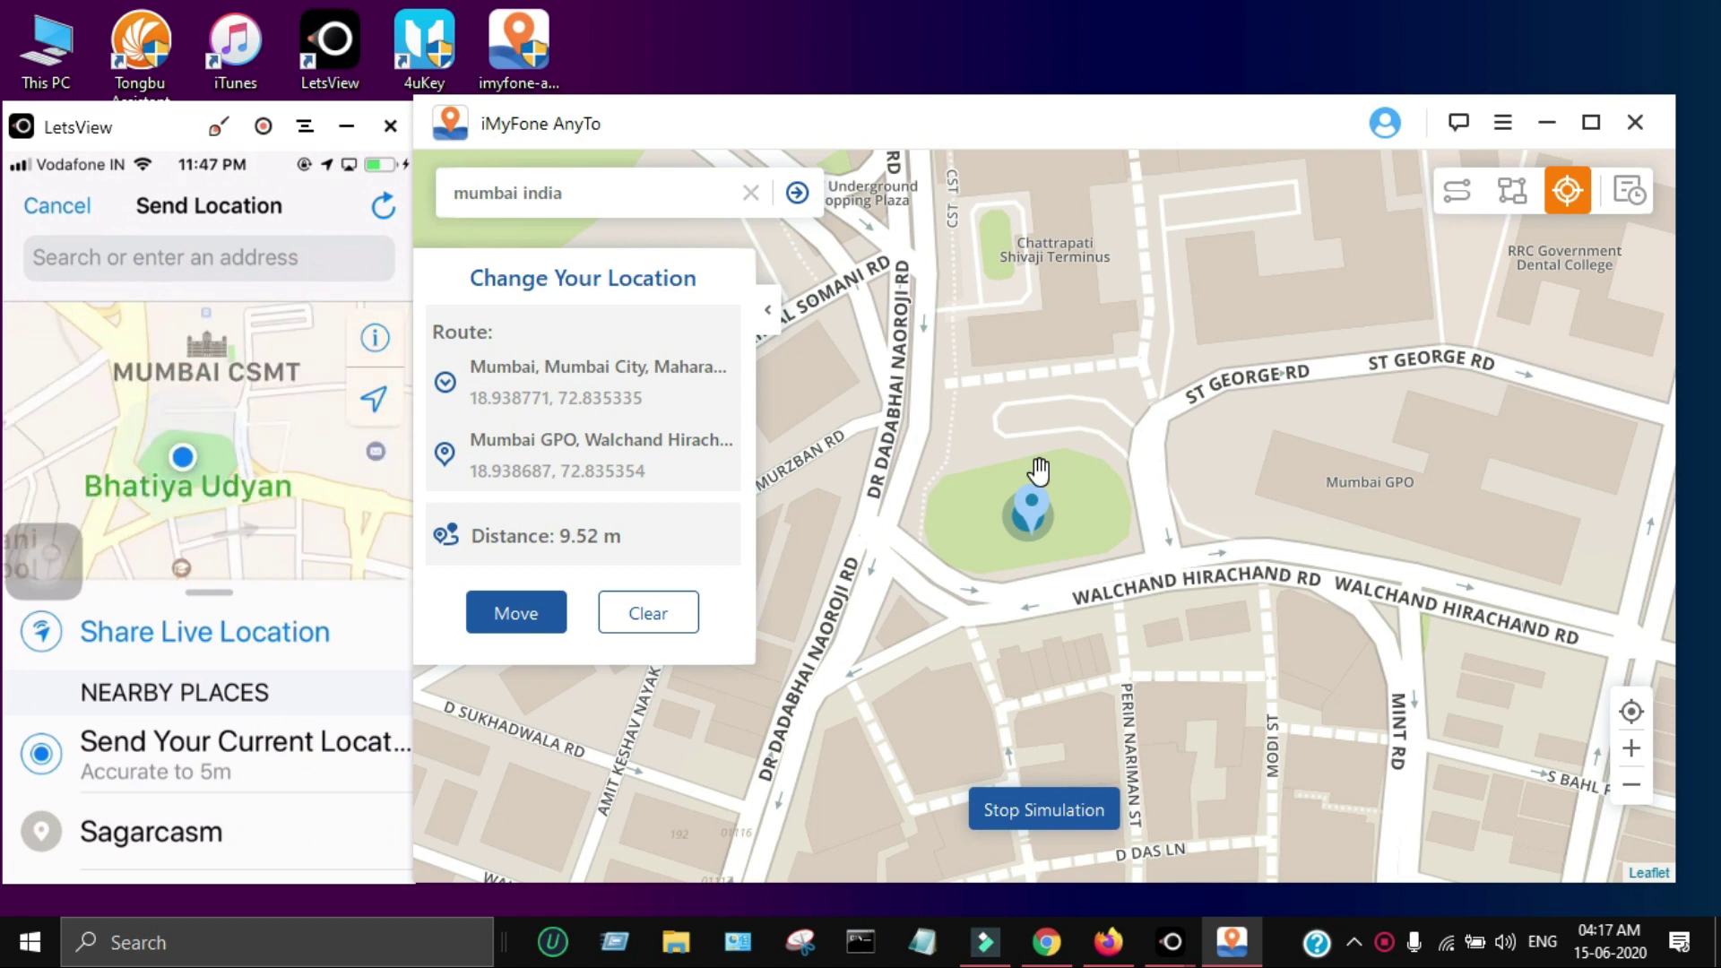
Replace the search with 'new york' and teleport to the first suggestion, City Hall Park.
click(425, 187)
text(new)
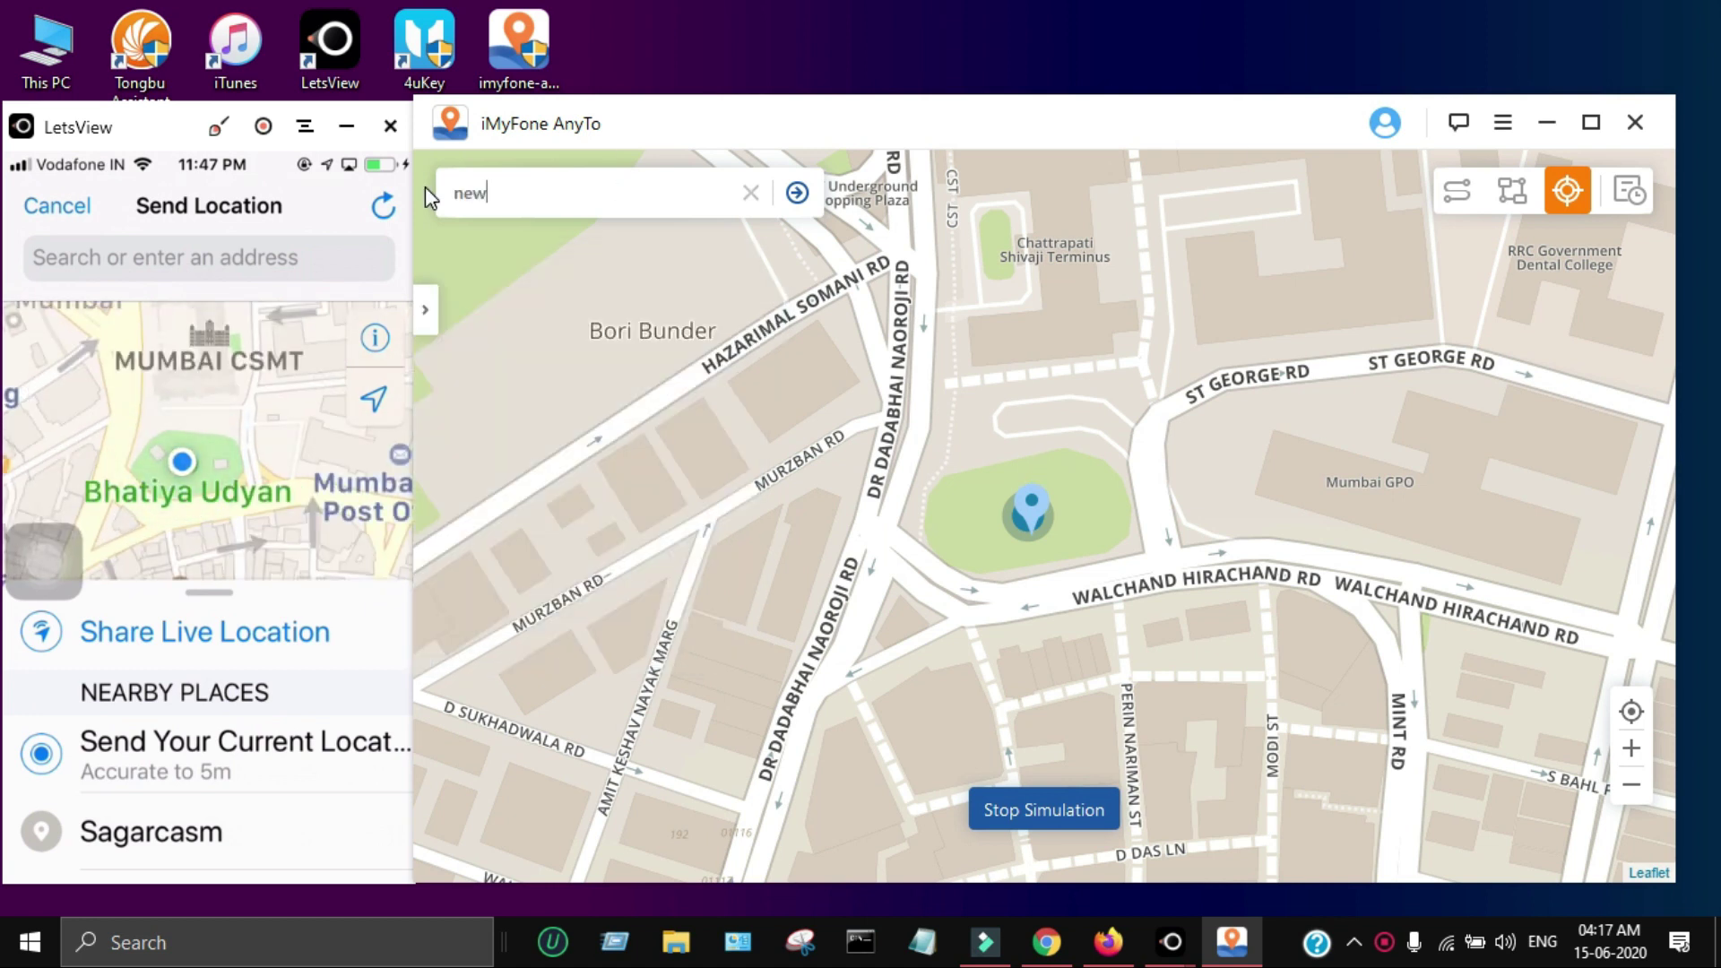
text( york)
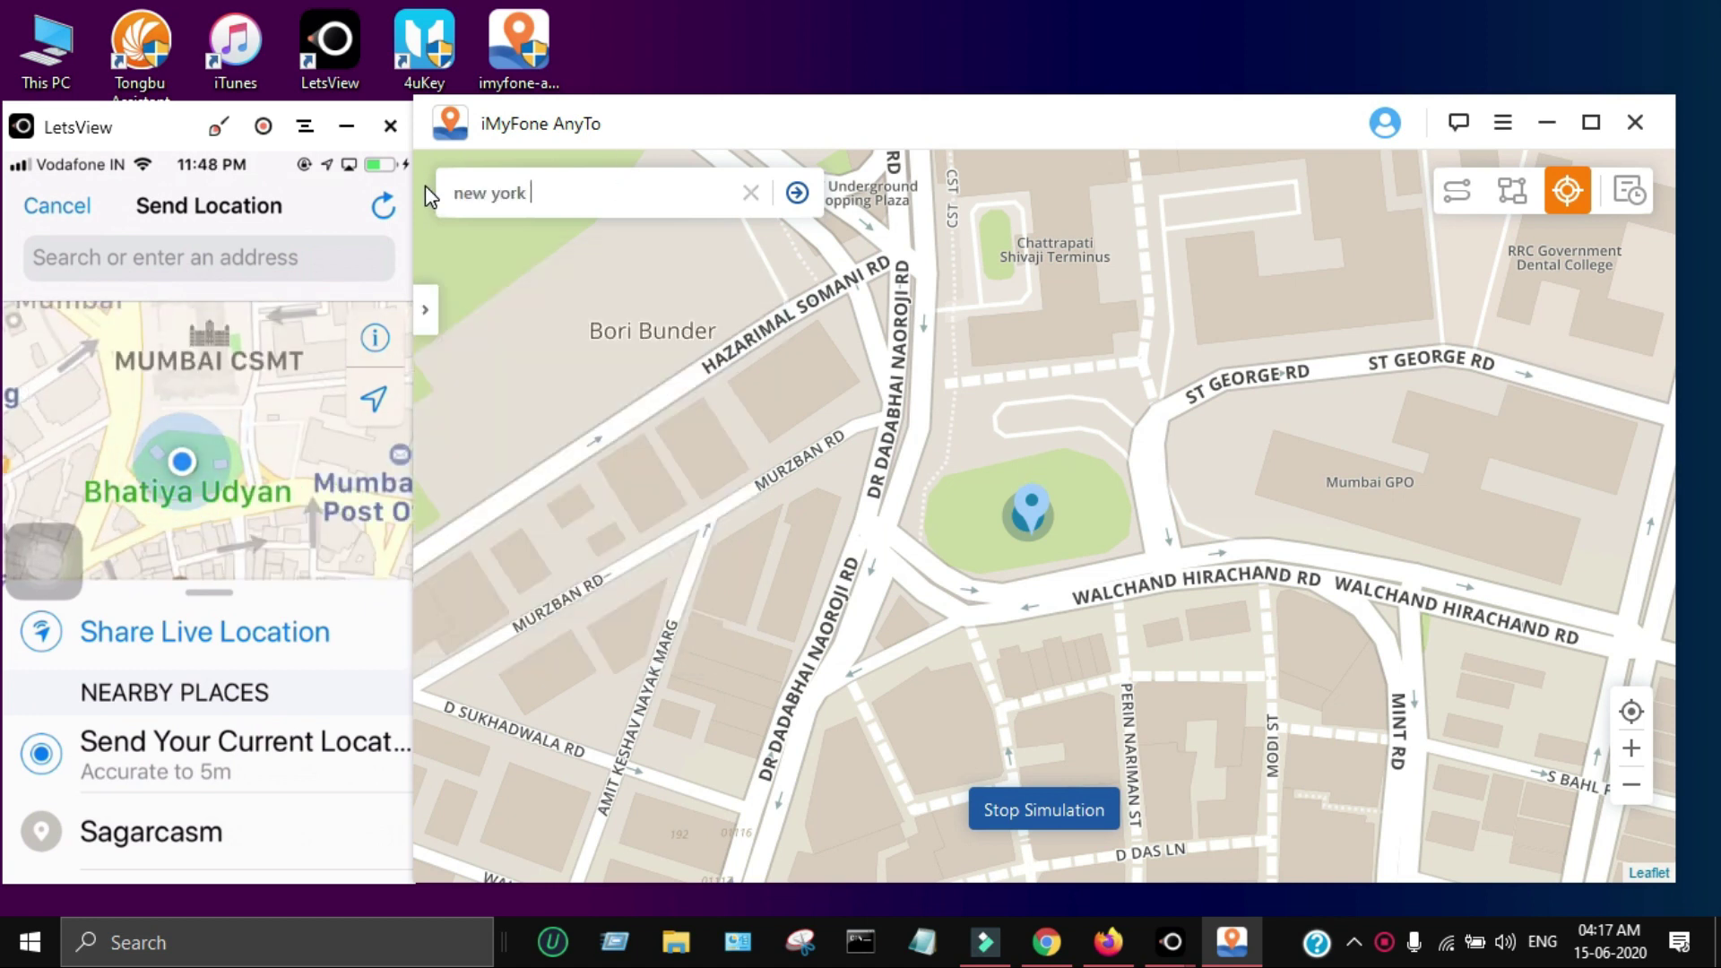
click(574, 257)
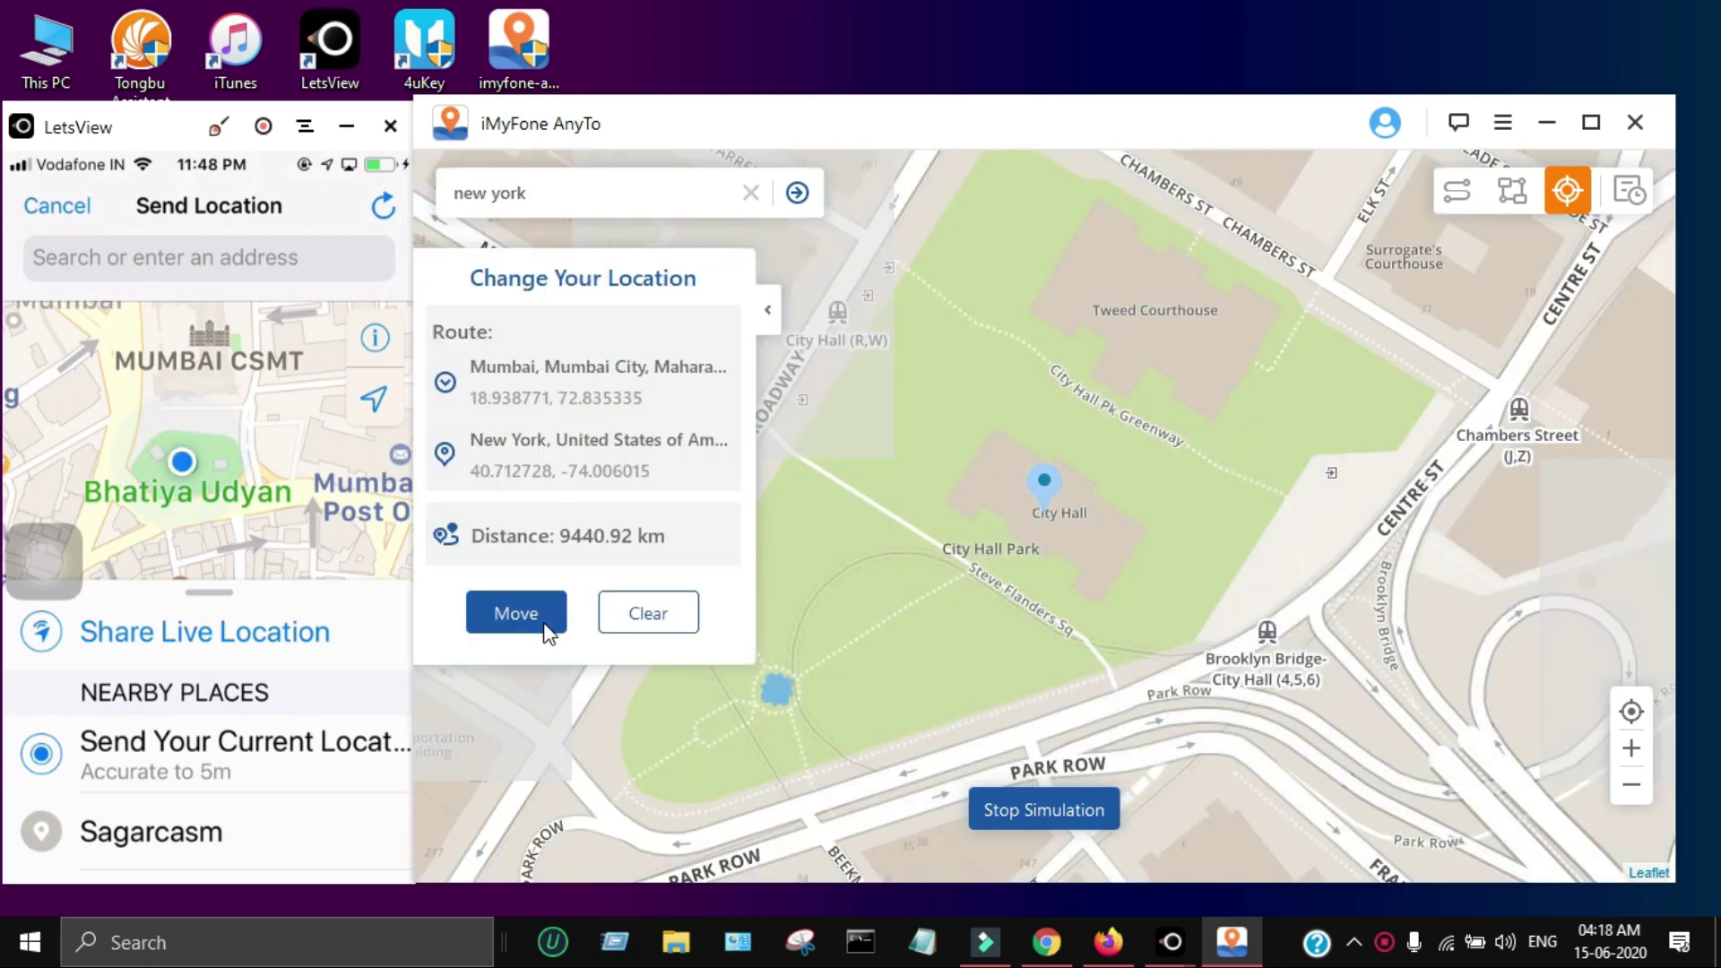
click(537, 615)
click(1039, 509)
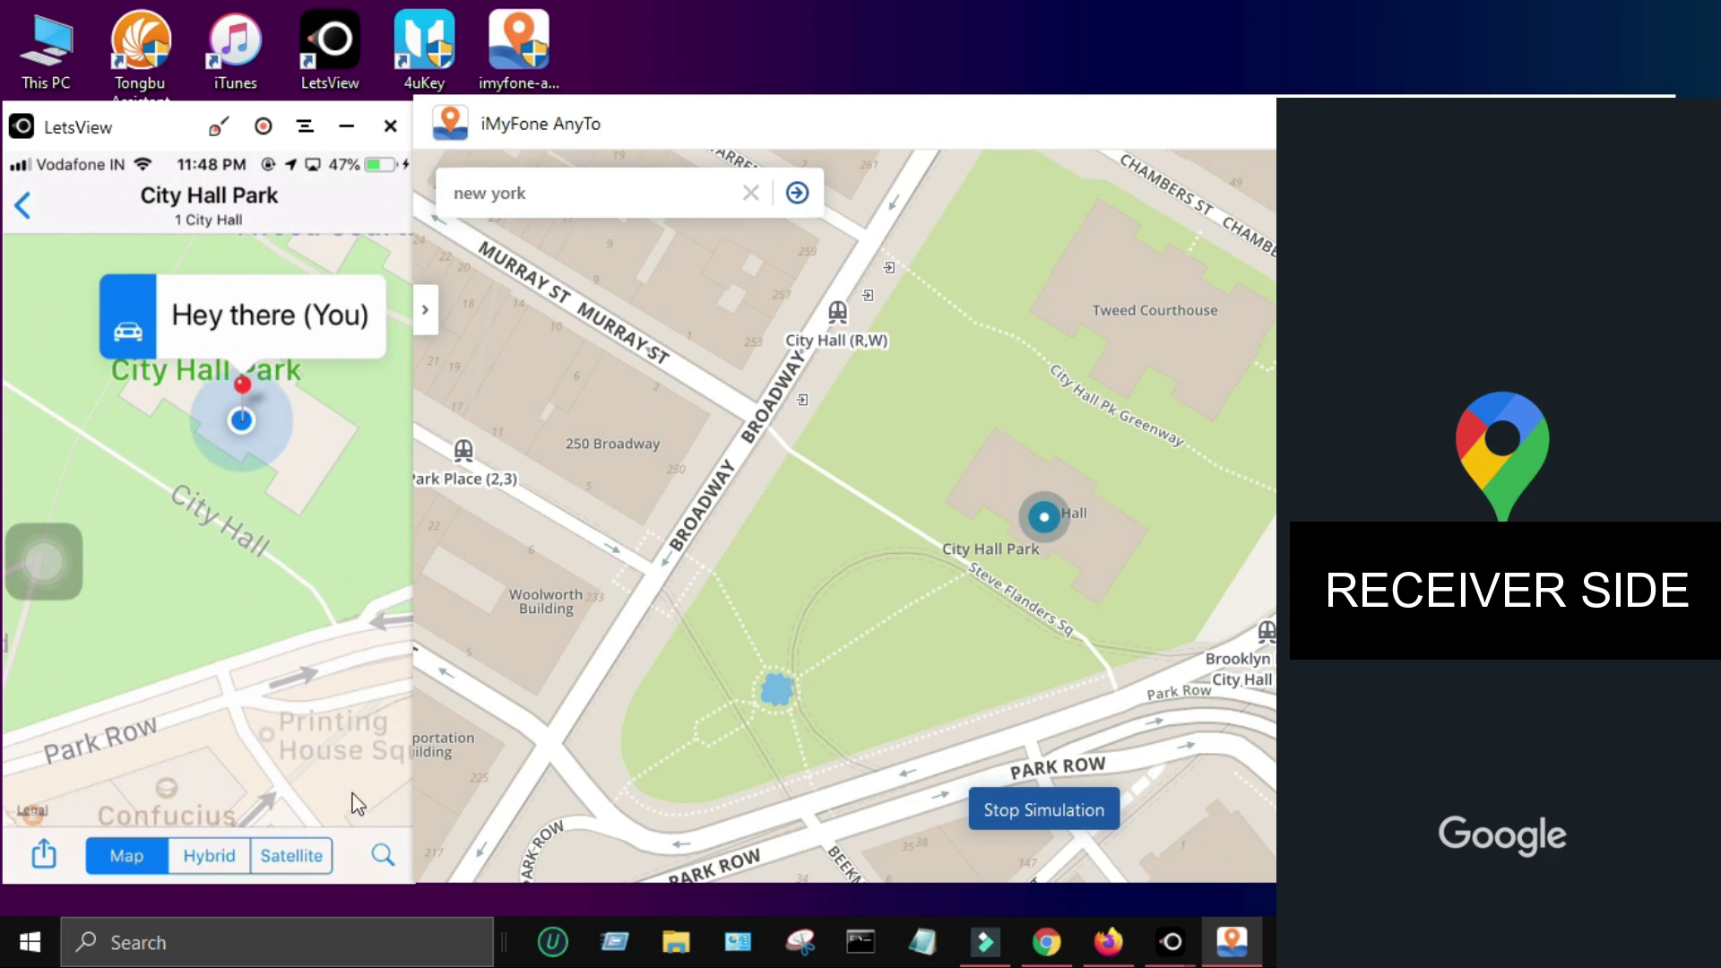
Delete the 'new york' text from the address search box.
triple_click(573, 192)
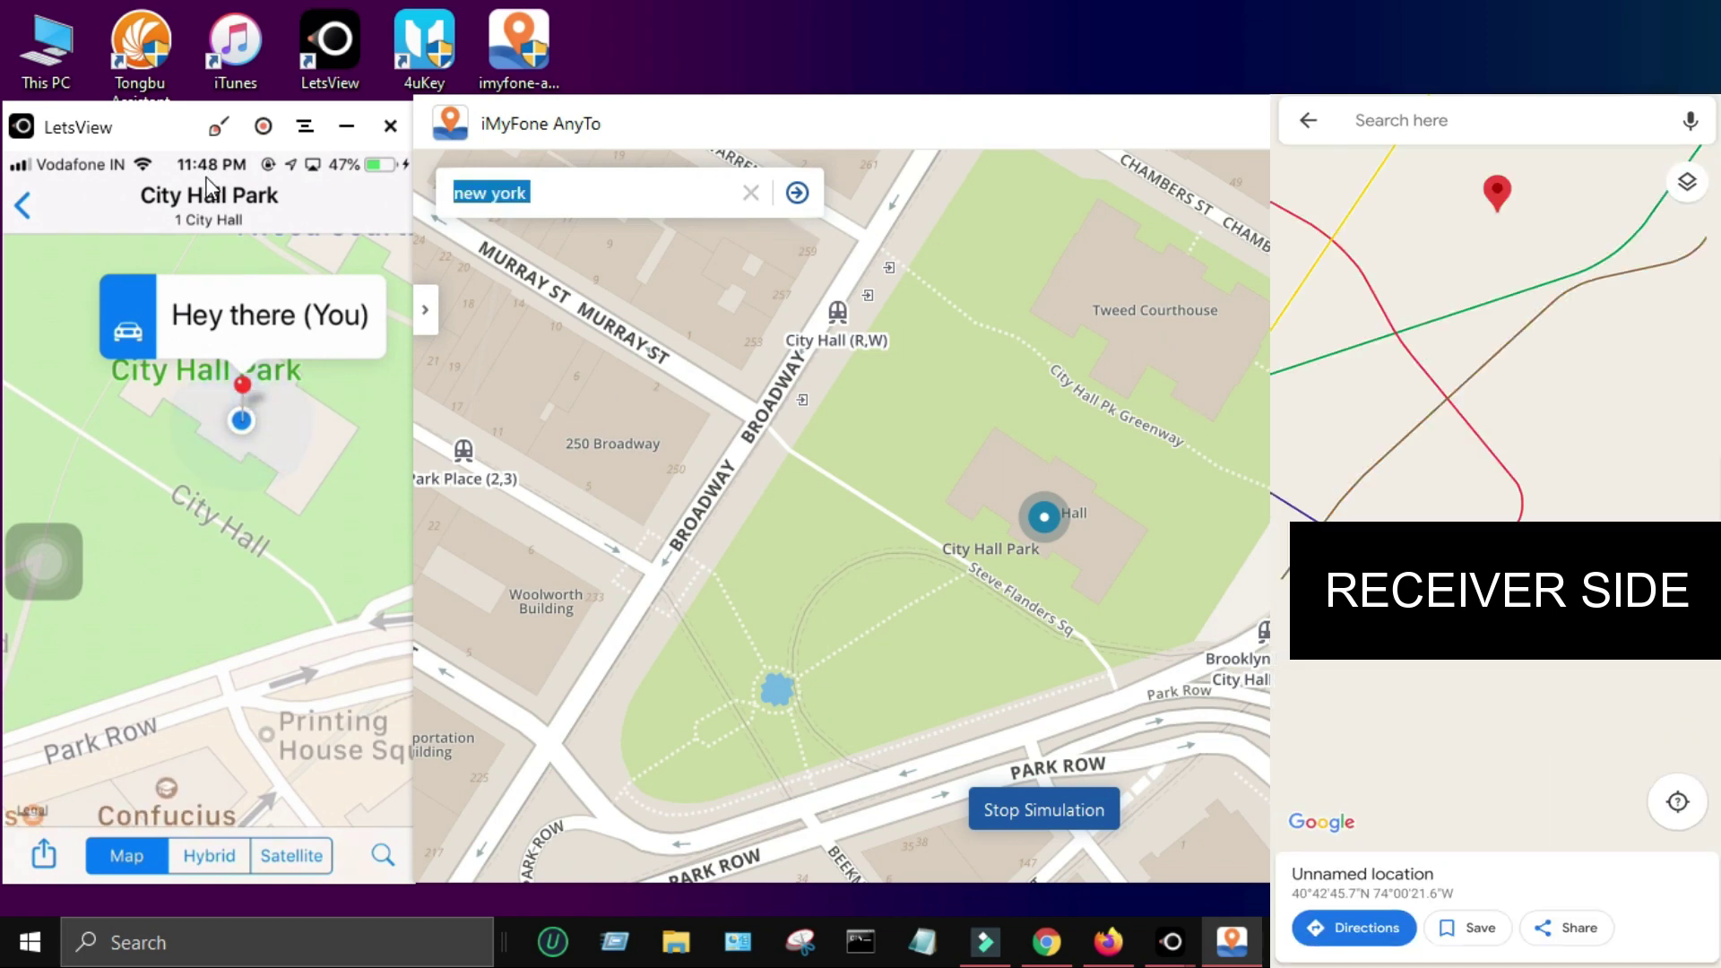
key(BackSpace)
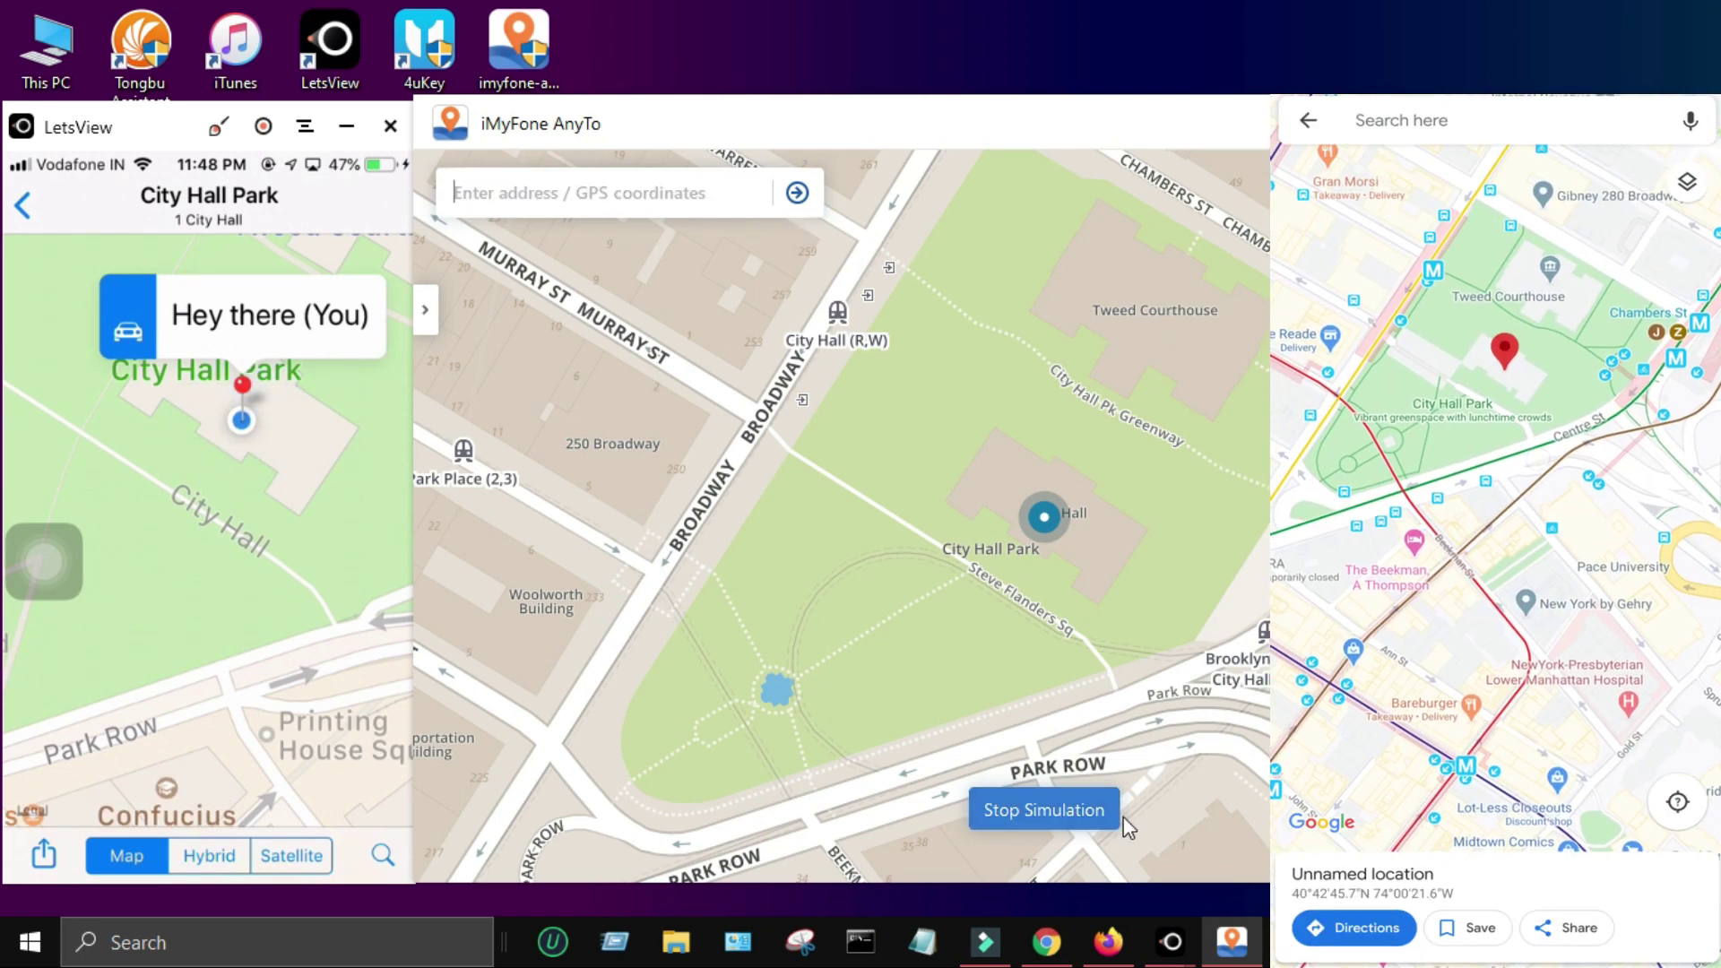
text(5)
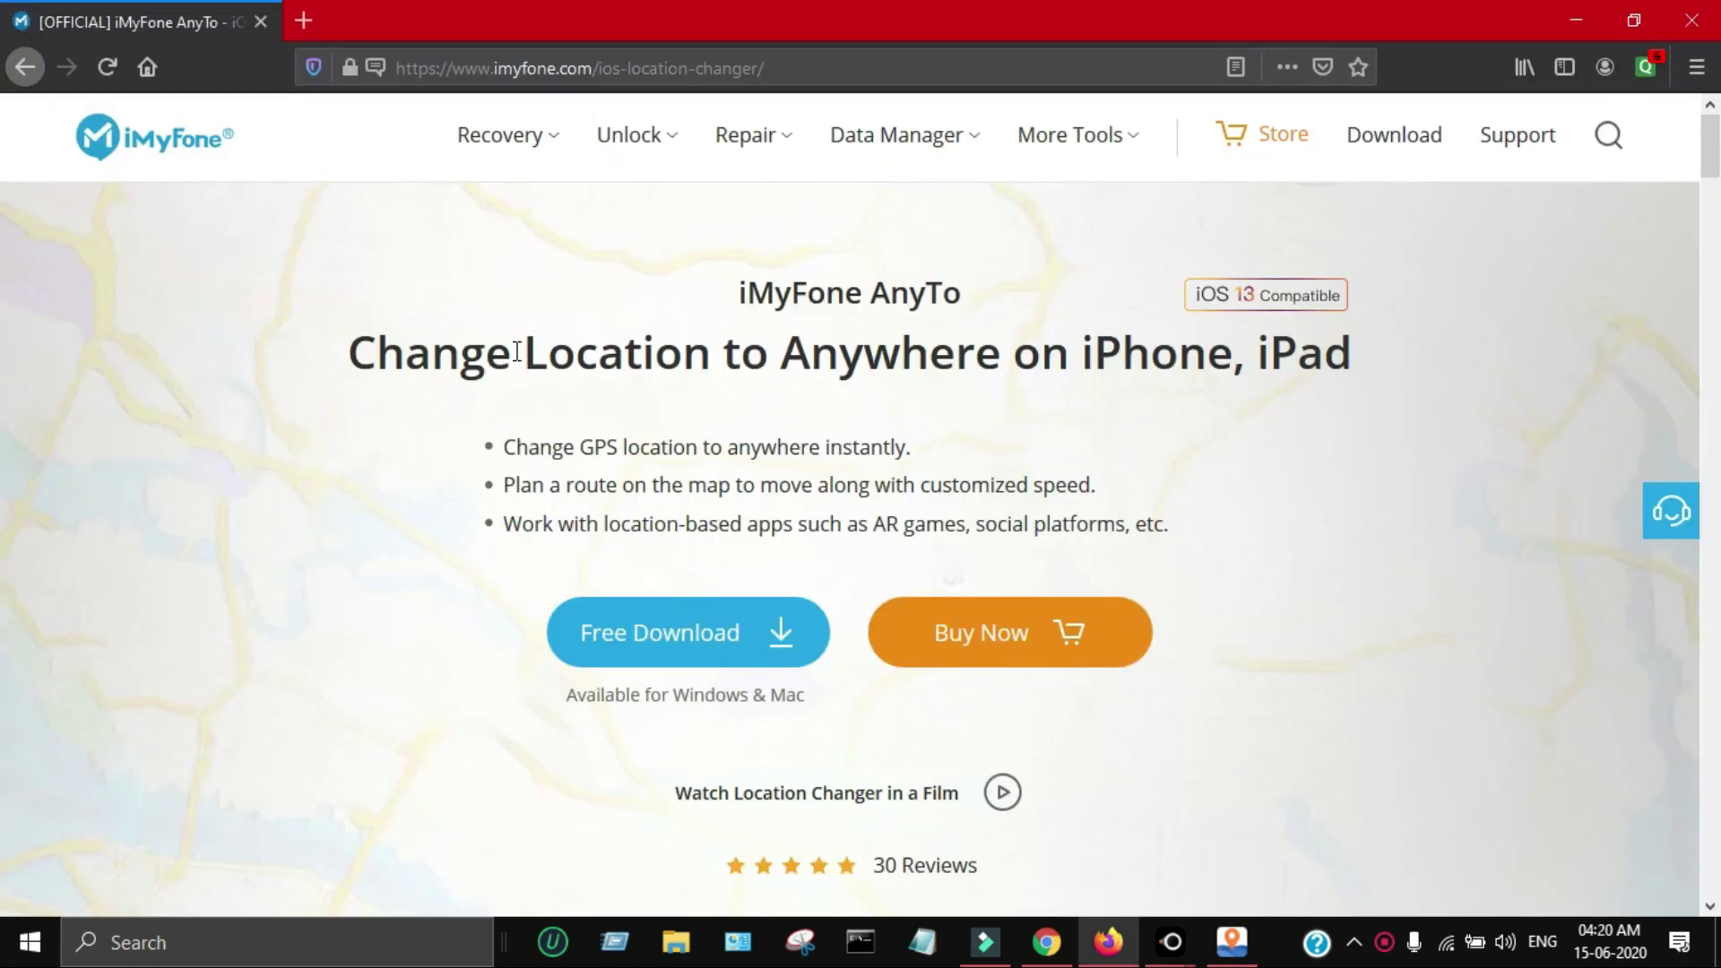
Select the AnyTo product title and page heading text, then deselect it.
drag(737, 292, 980, 287)
drag(976, 352, 292, 376)
click(873, 491)
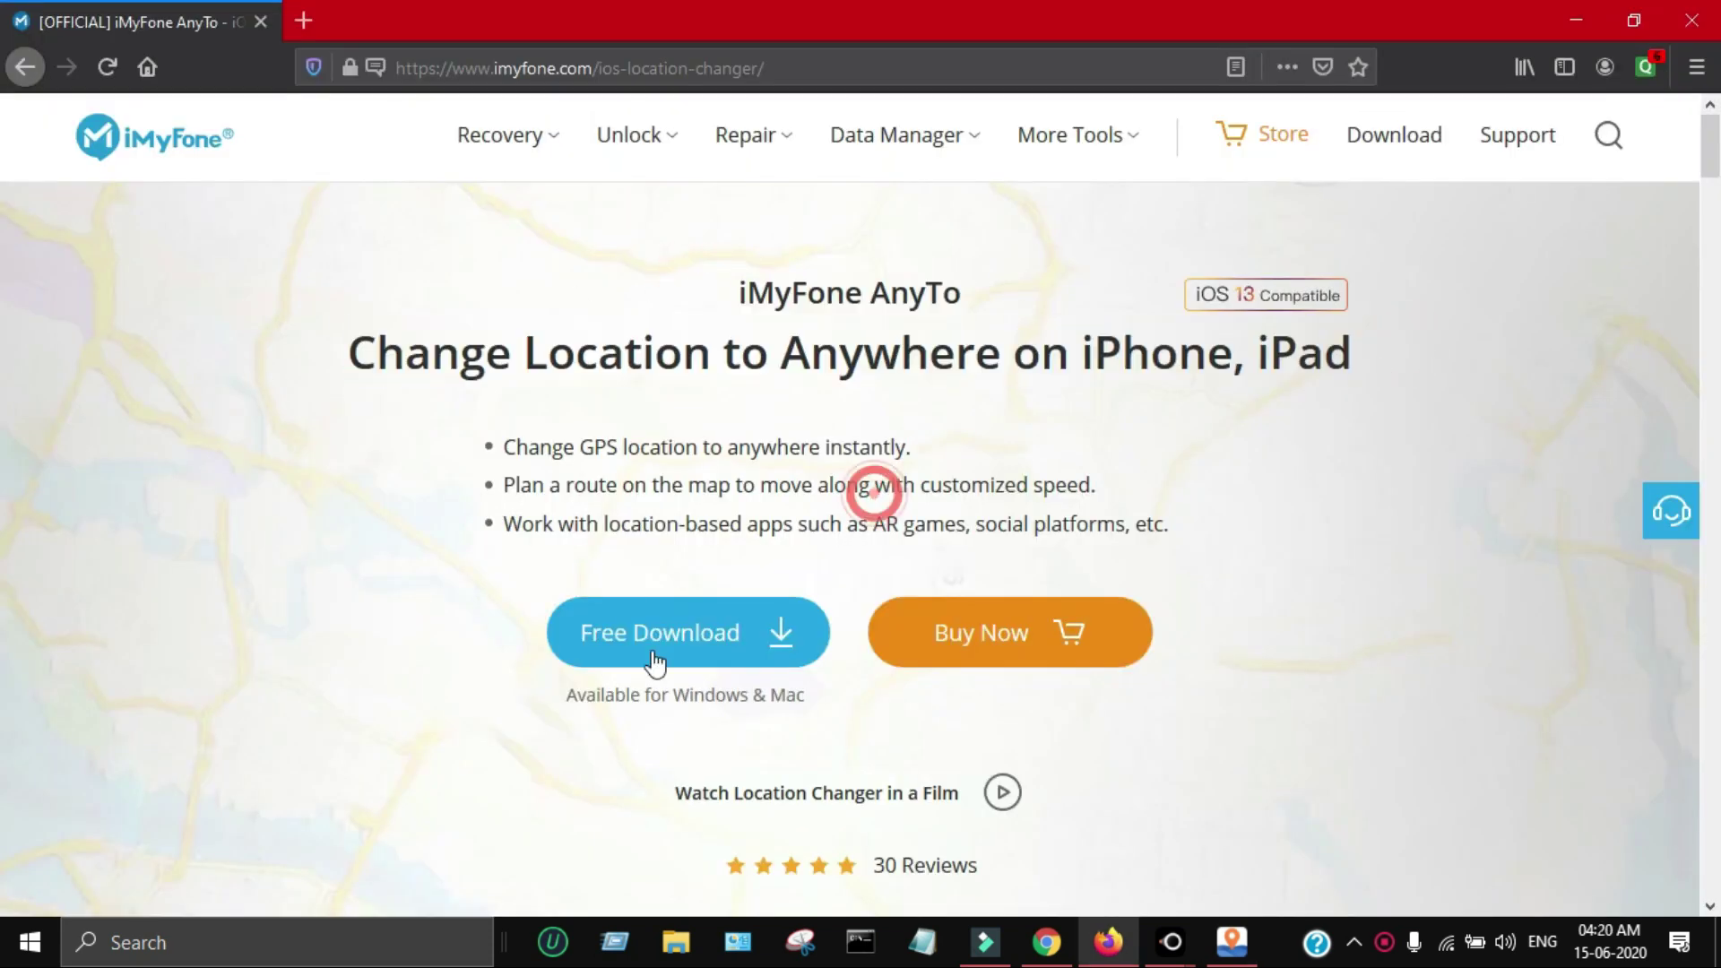
Review AnyTo's Windows plans ($9.95 monthly to $59.95 lifetime), go back, and minimize Firefox.
mouse_move(1147, 623)
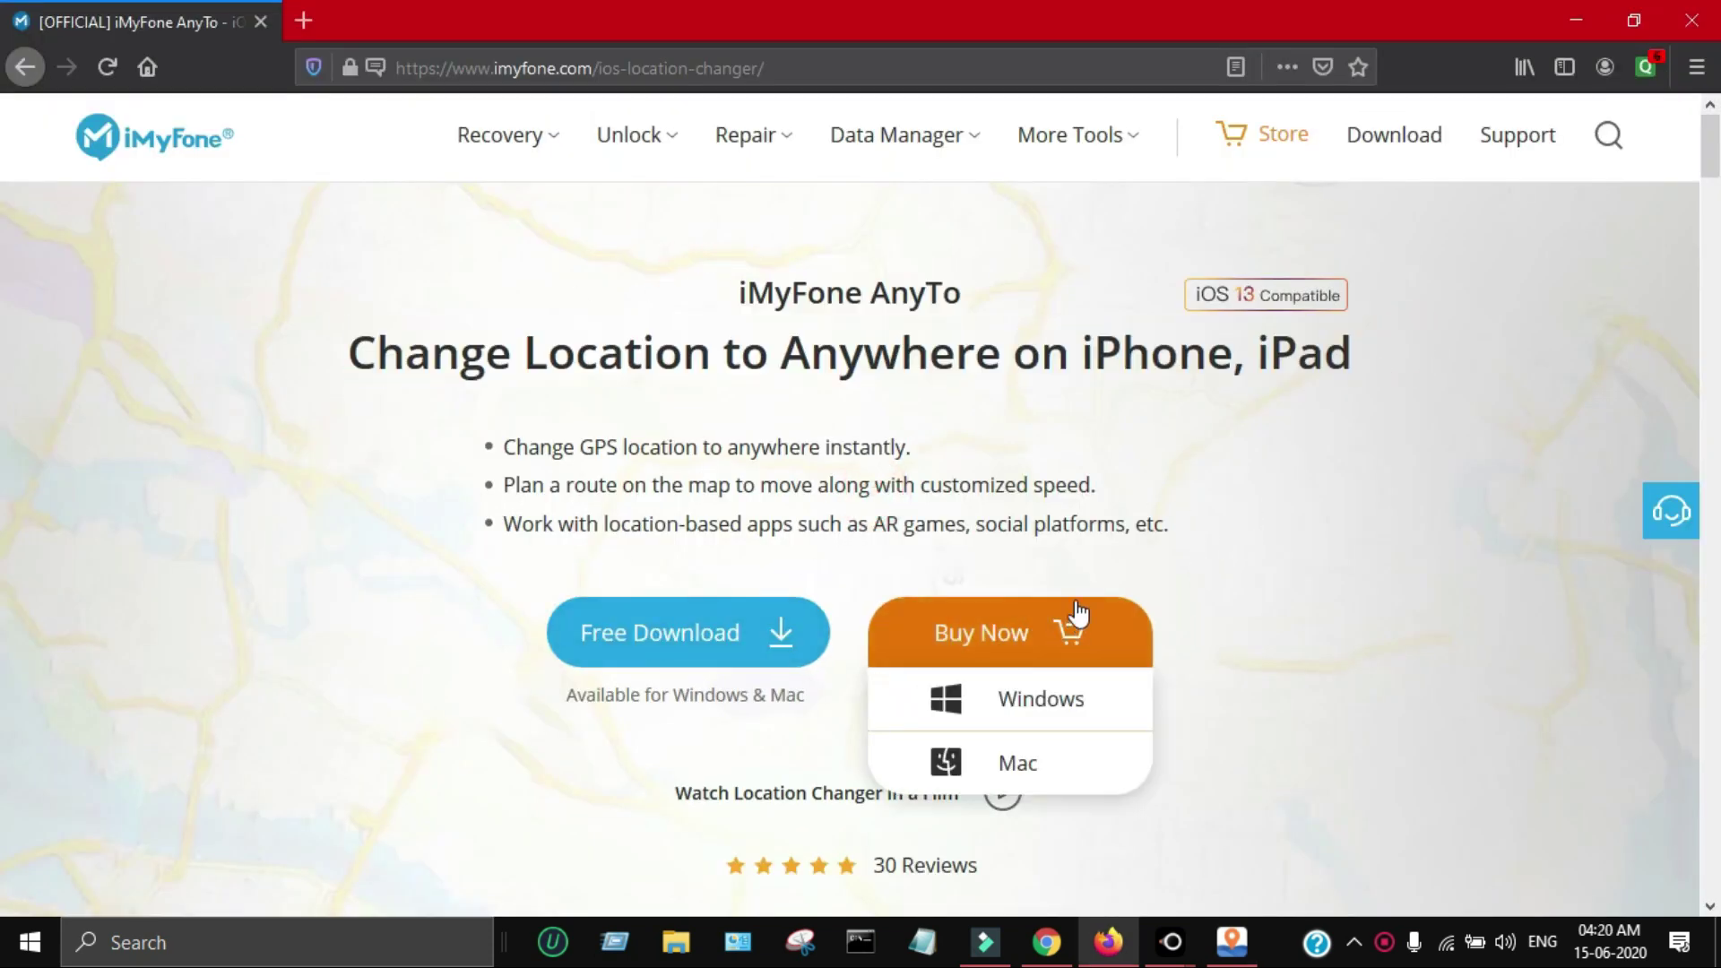
click(997, 710)
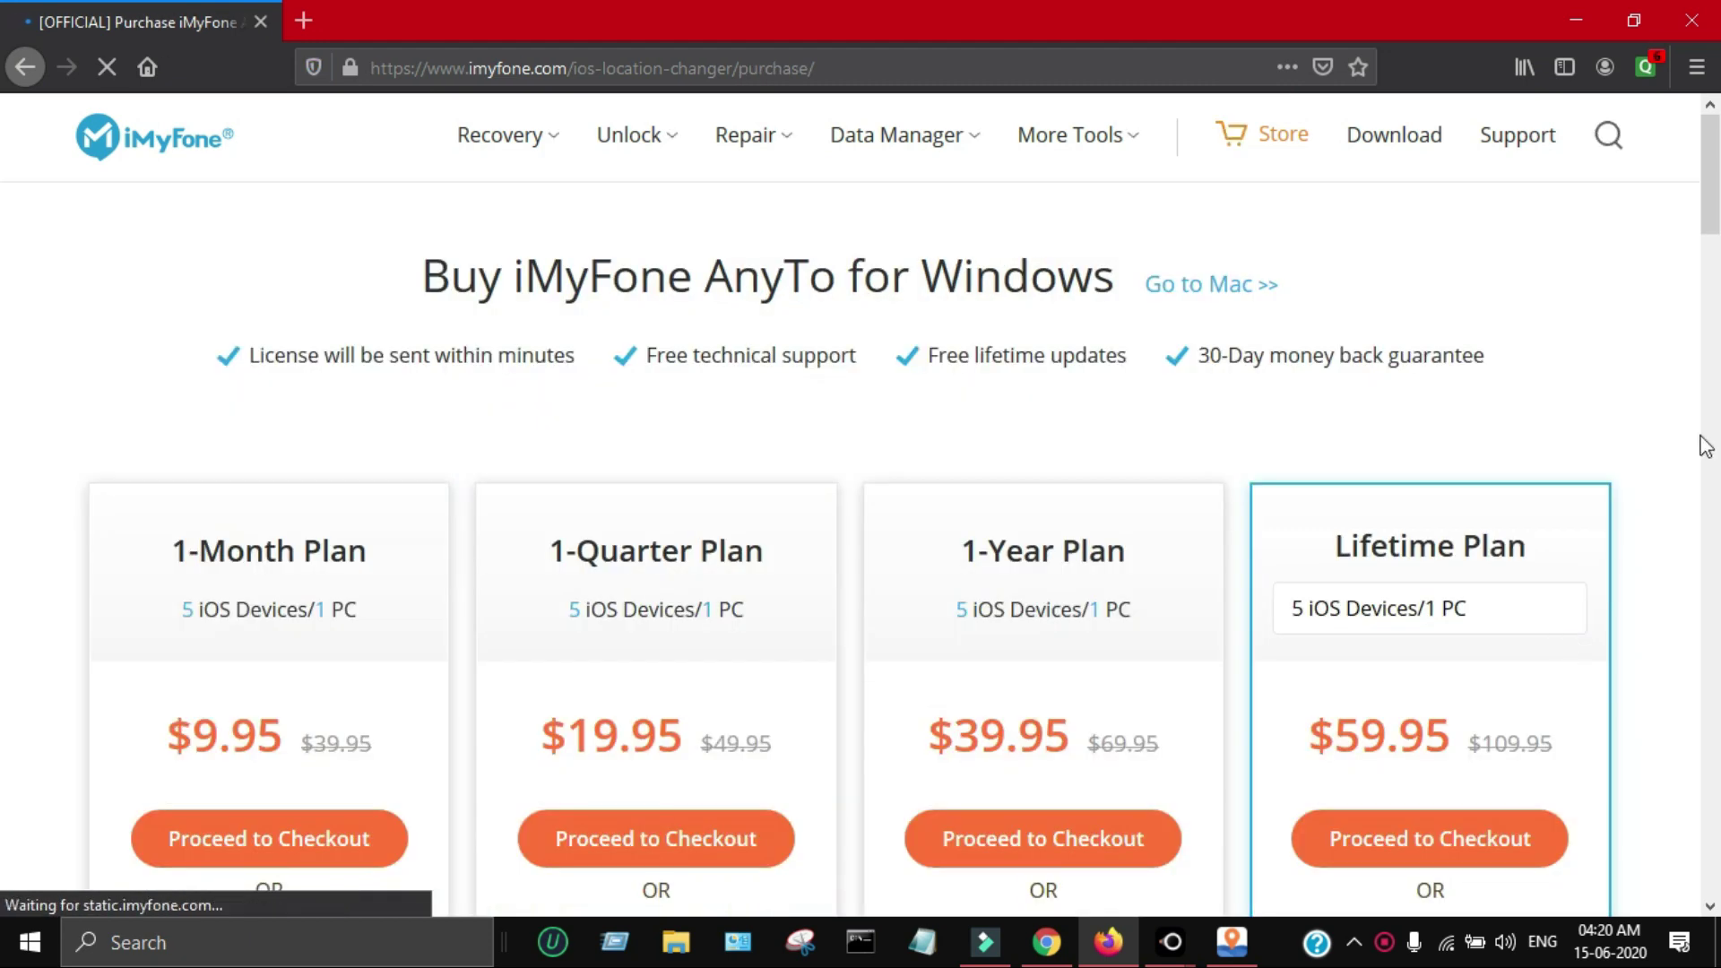
scroll(4, 206, down, 4)
scroll(5, 247, down, 10)
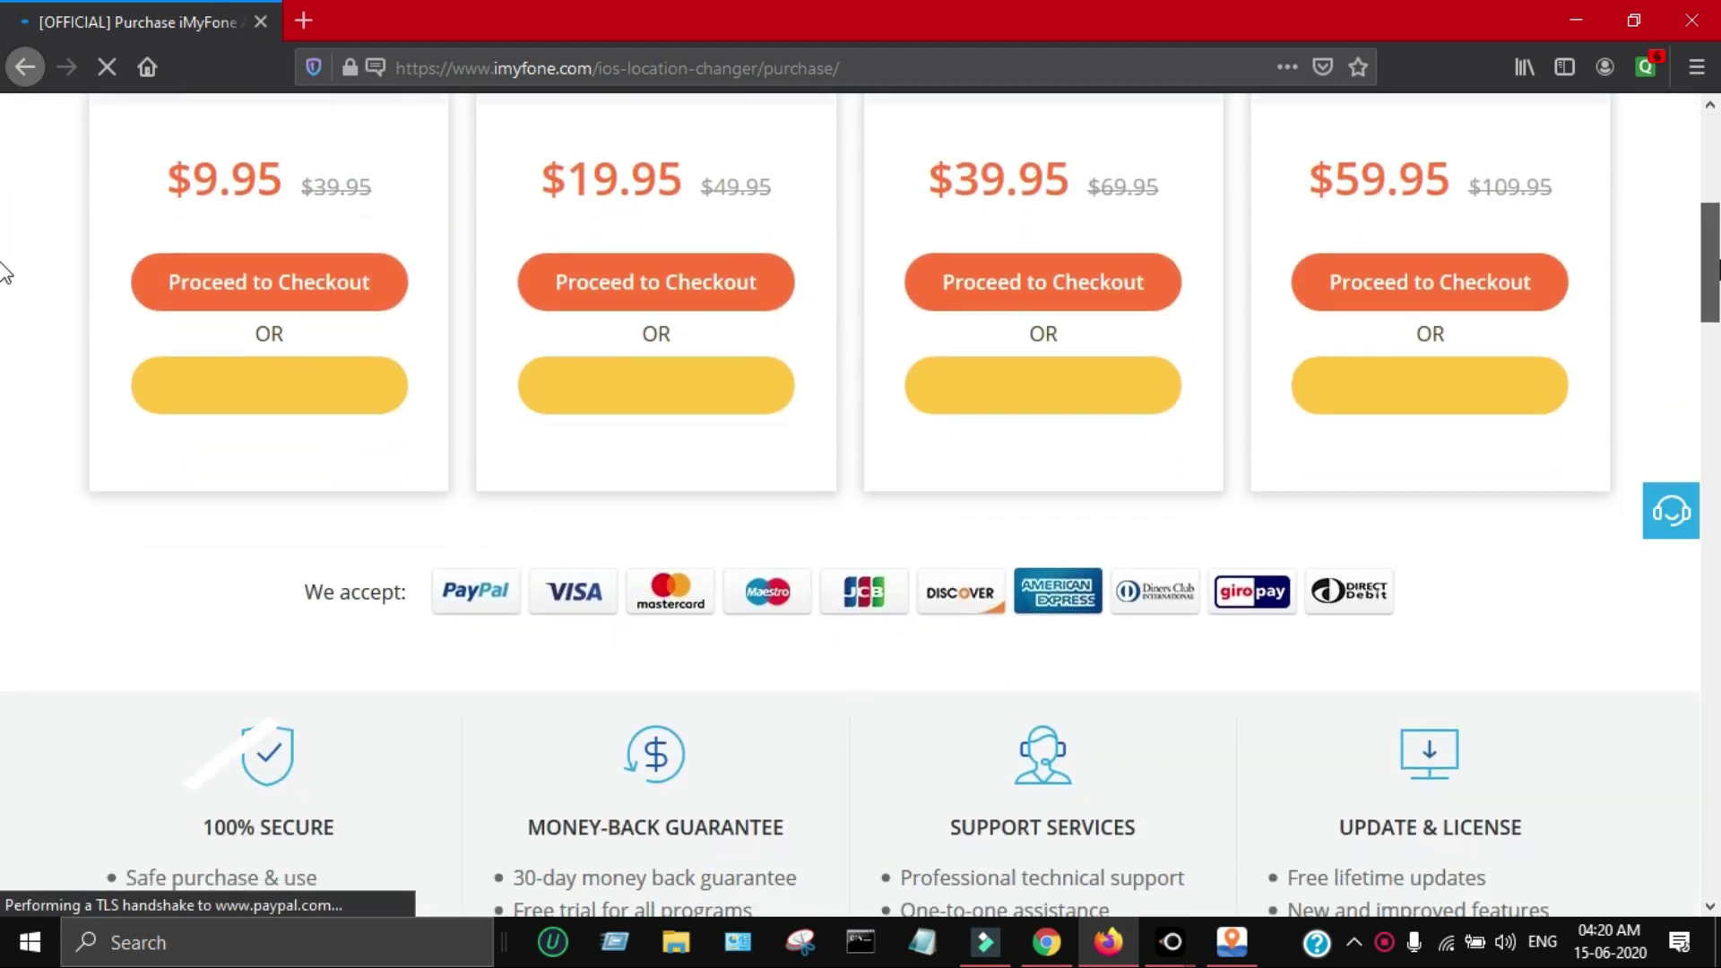
scroll(5, 421, up, 12)
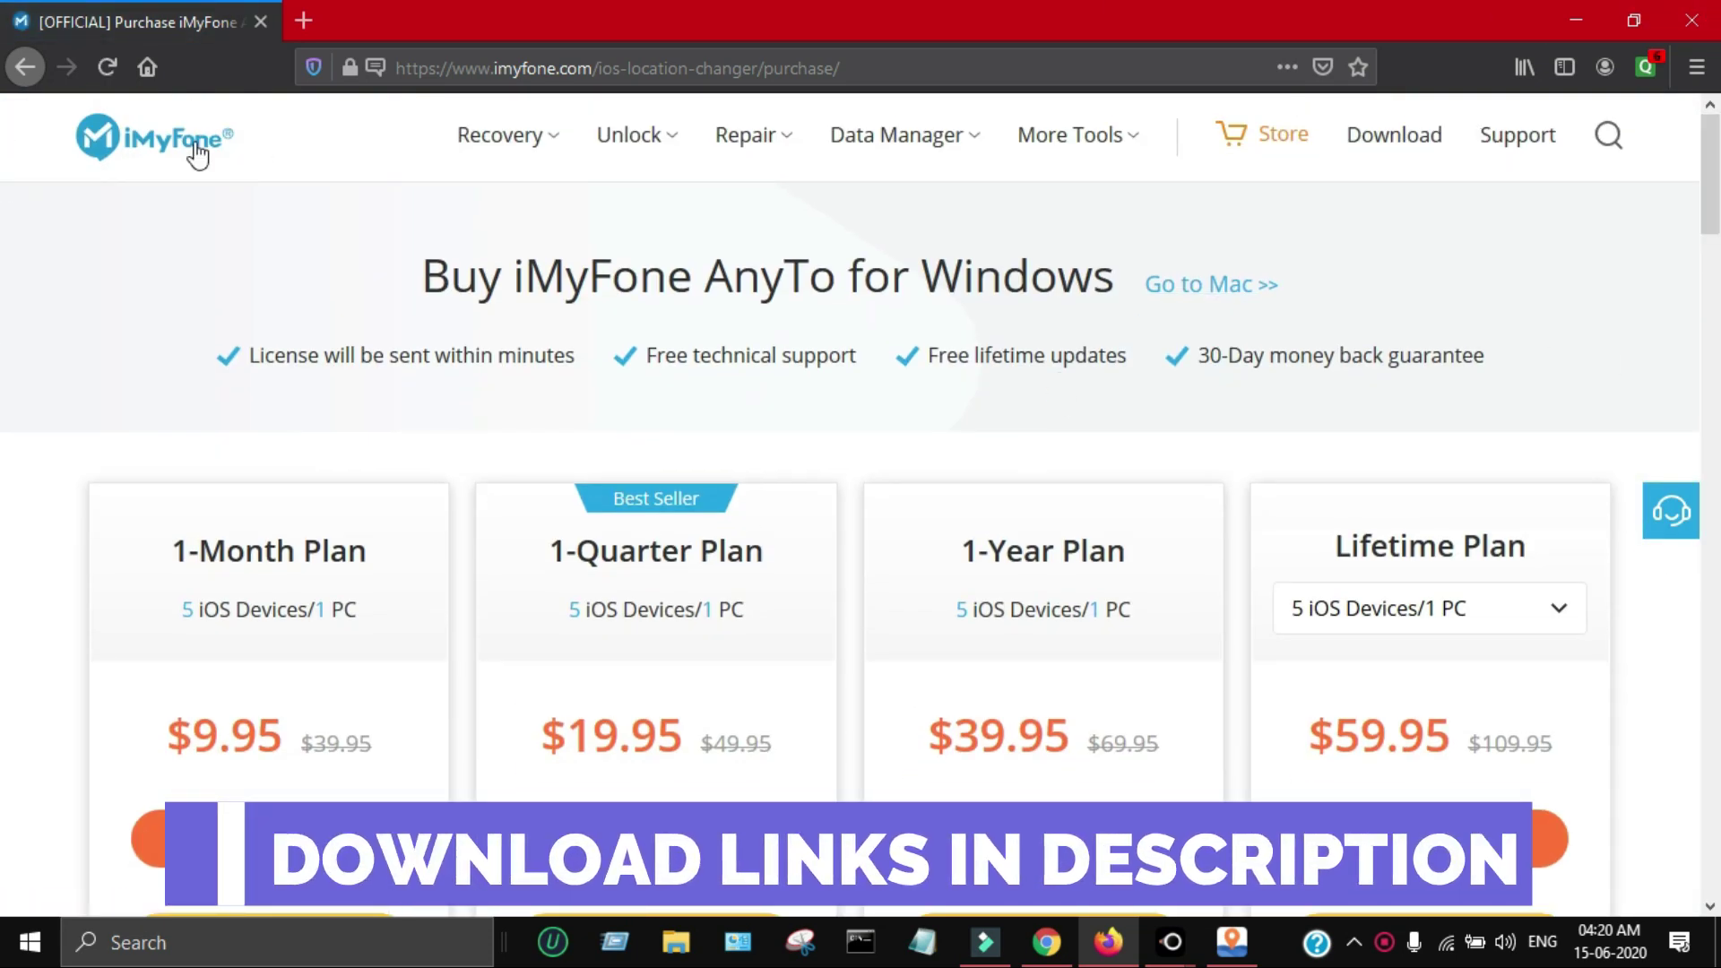
click(18, 74)
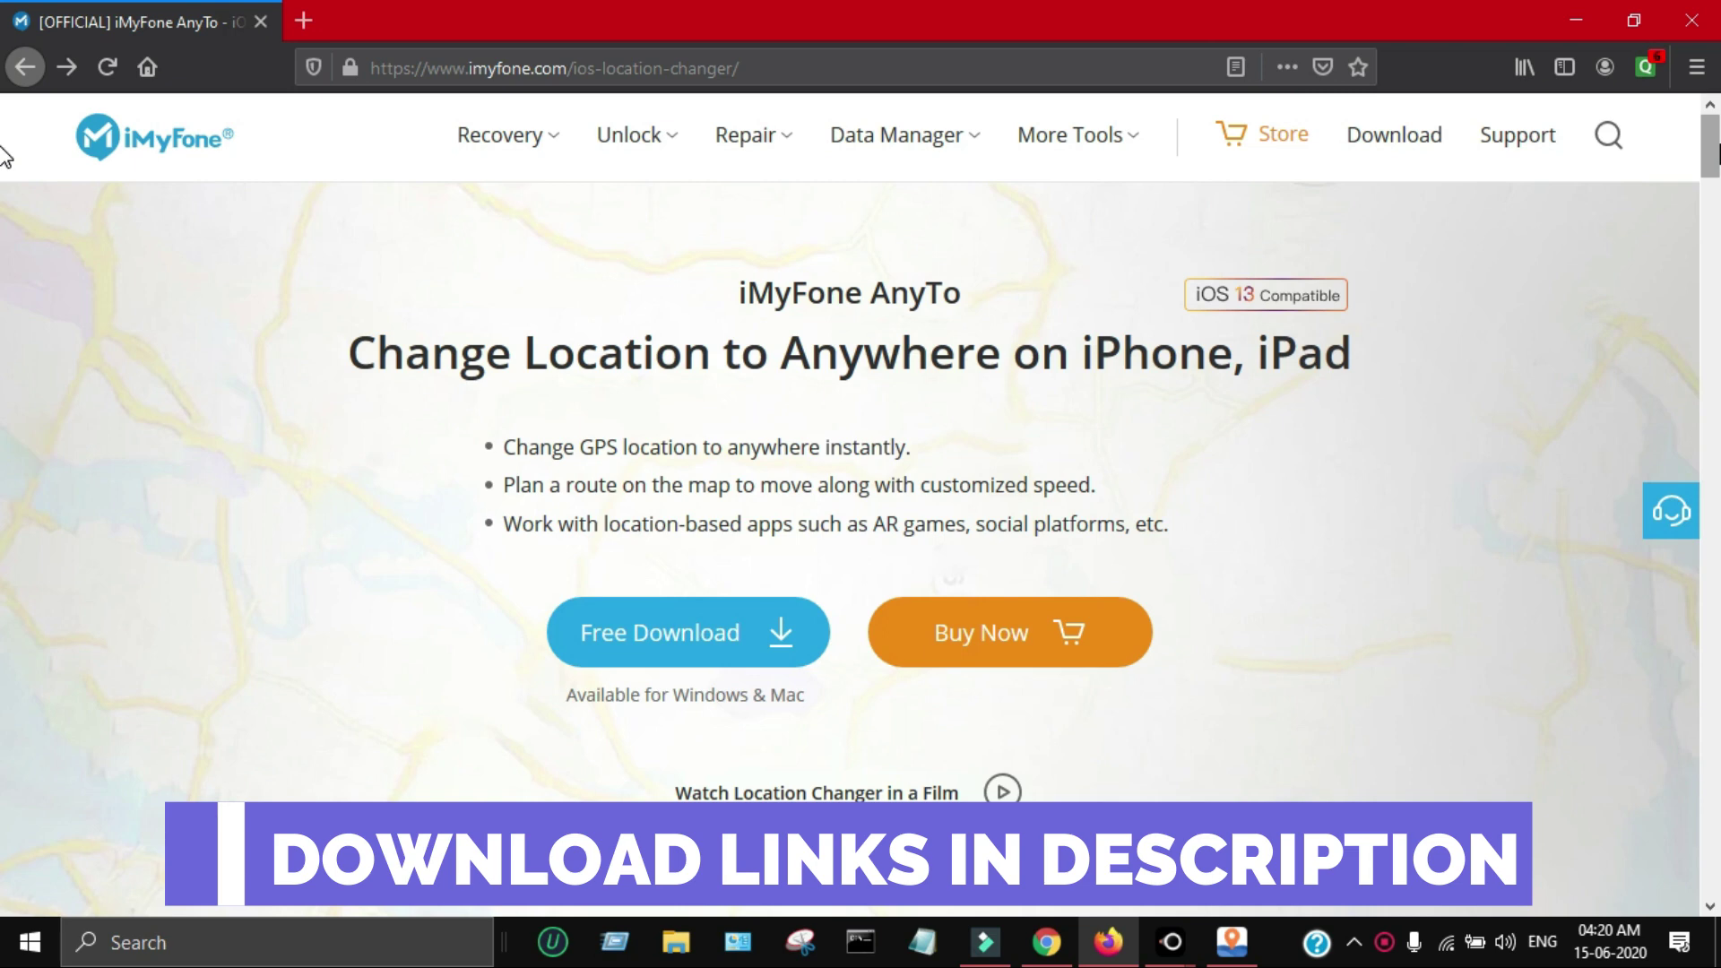
click(1574, 20)
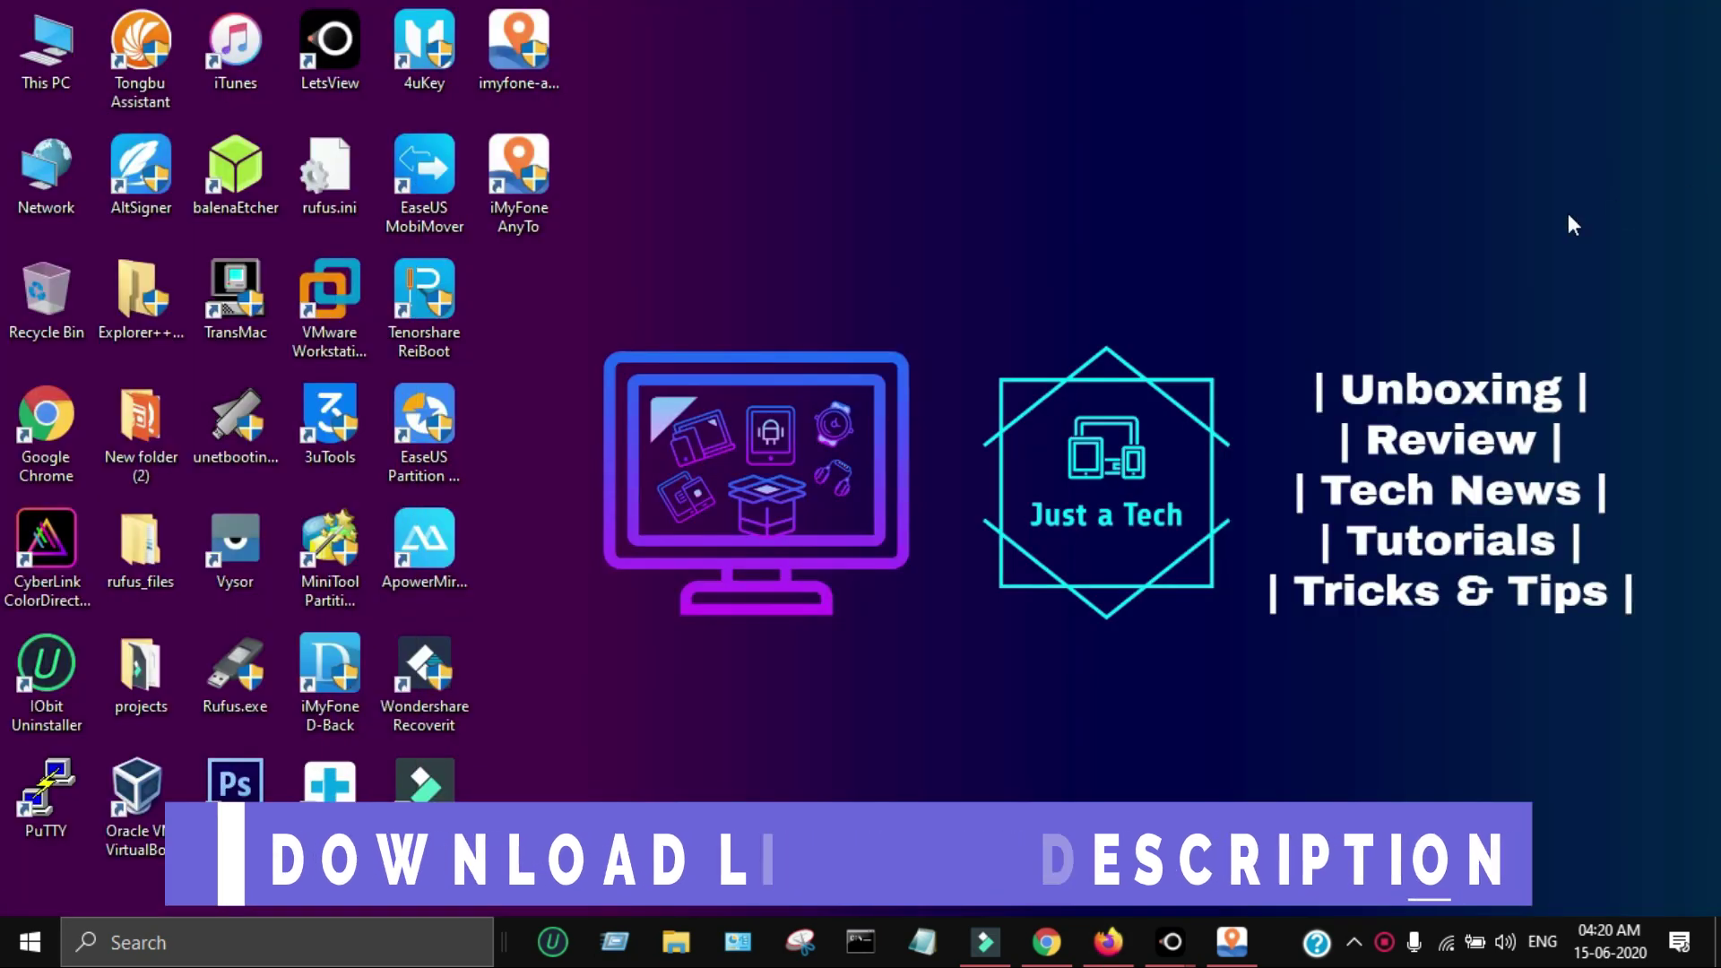